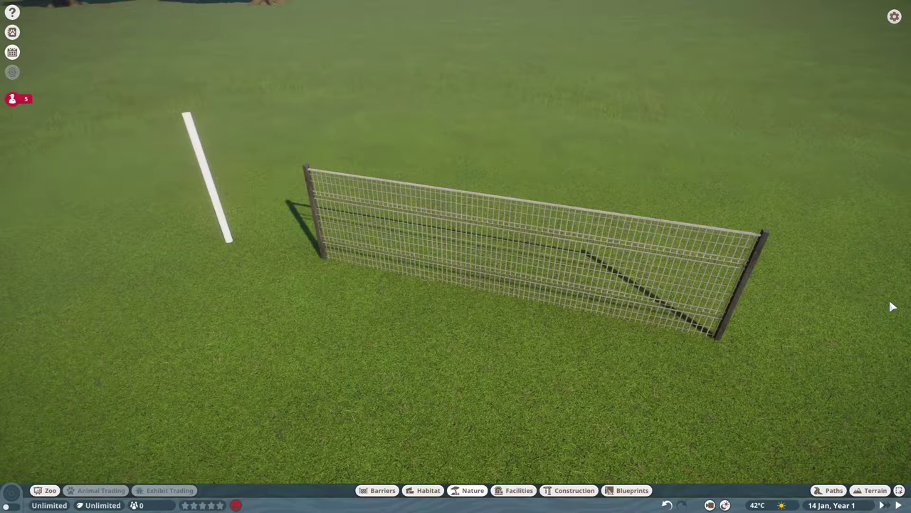
# Apply the Steel Mesh barrier to the fence
pyautogui.click(734, 285)
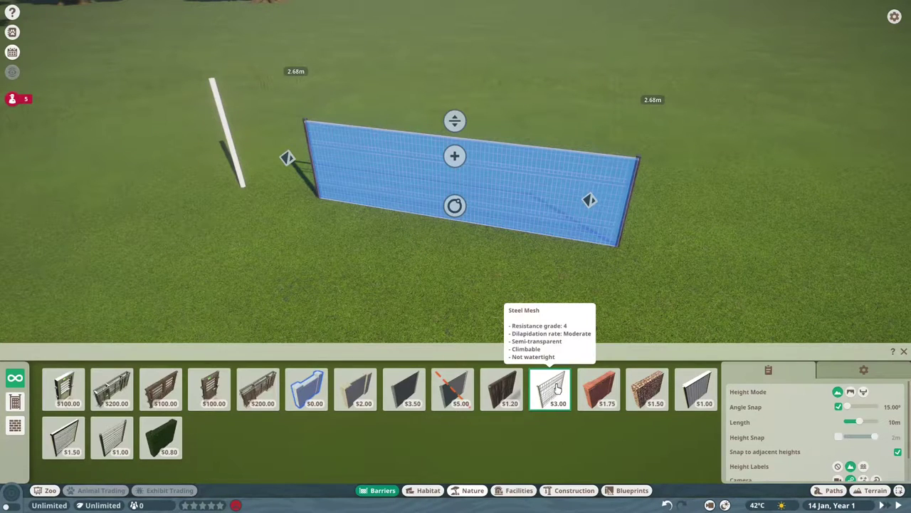
pyautogui.click(559, 388)
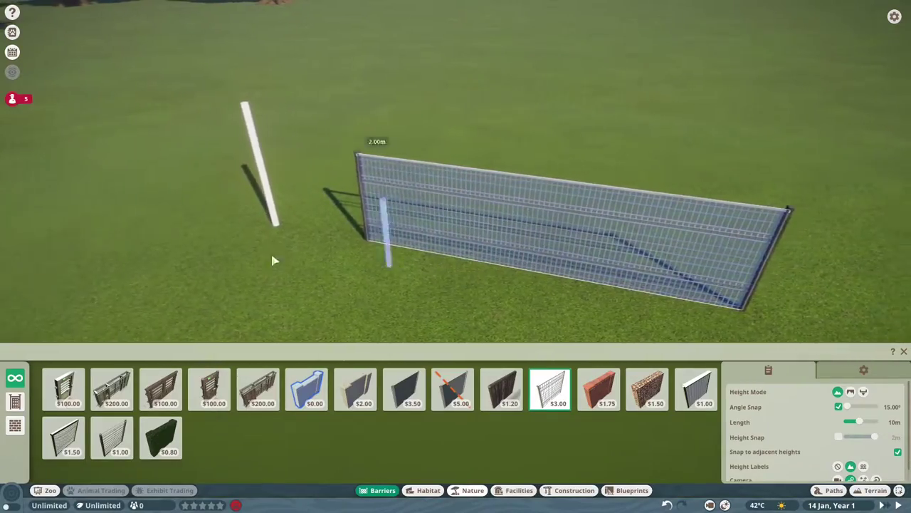
pyautogui.press('Escape')
# Move the white Painted Metal Rod to the fence's left end and drag a duplicate to the right end
pyautogui.scroll(5, 446, 285)
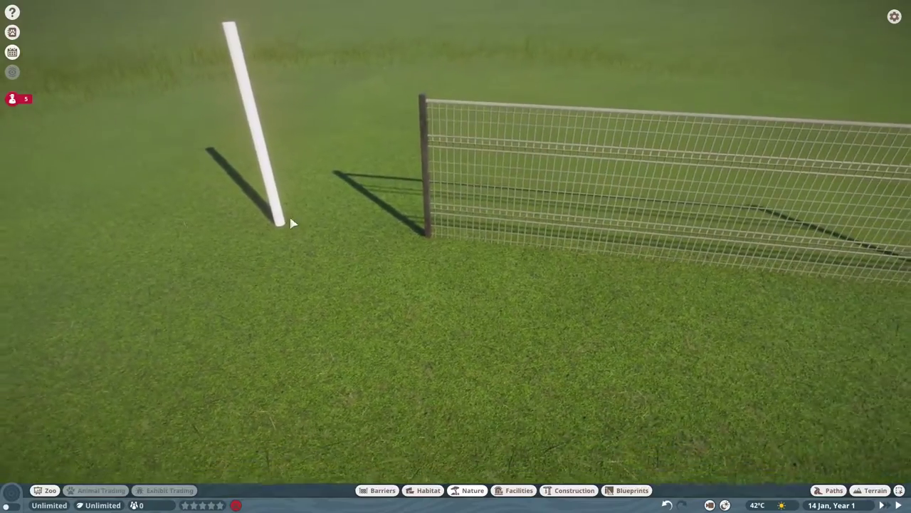
pyautogui.click(261, 210)
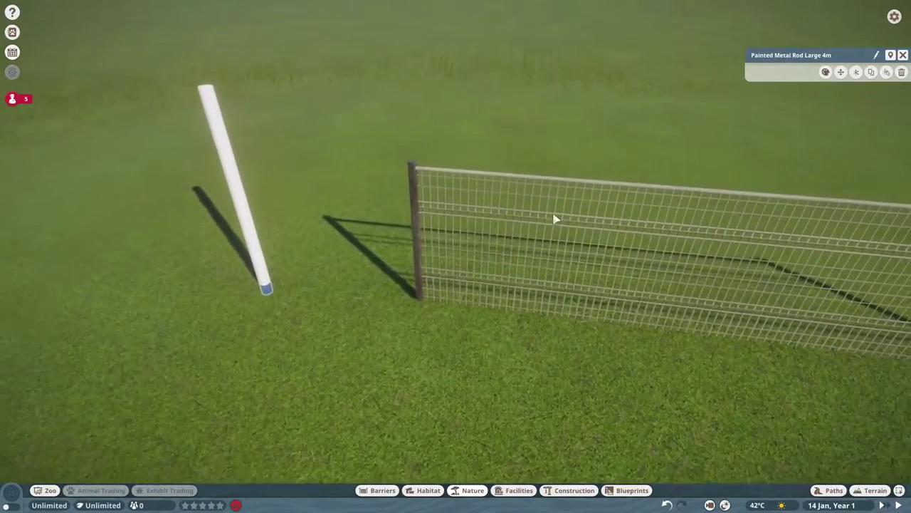
pyautogui.click(856, 72)
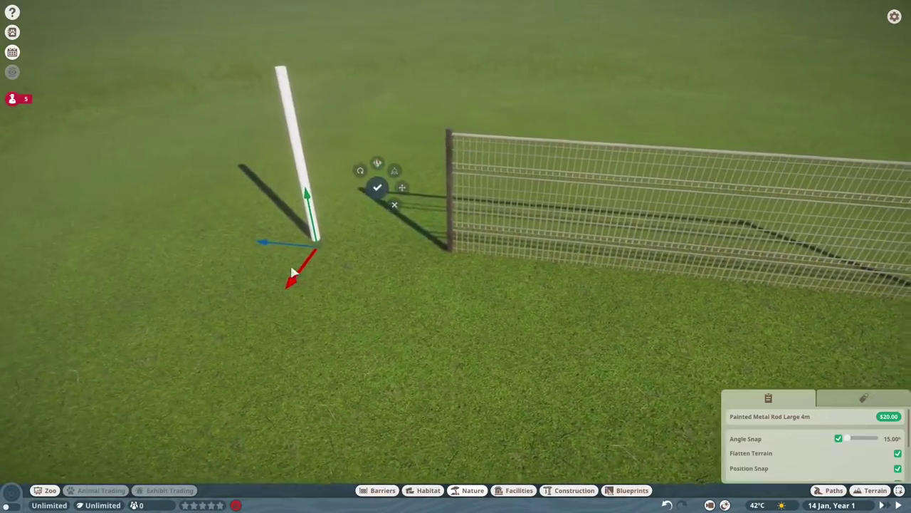
pyautogui.moveTo(247, 279); pyautogui.dragTo(385, 308)
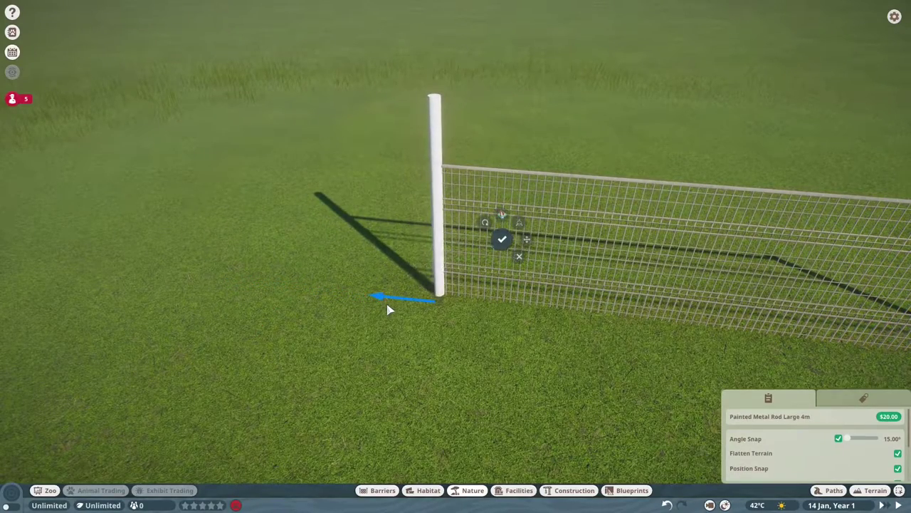
pyautogui.click(413, 285)
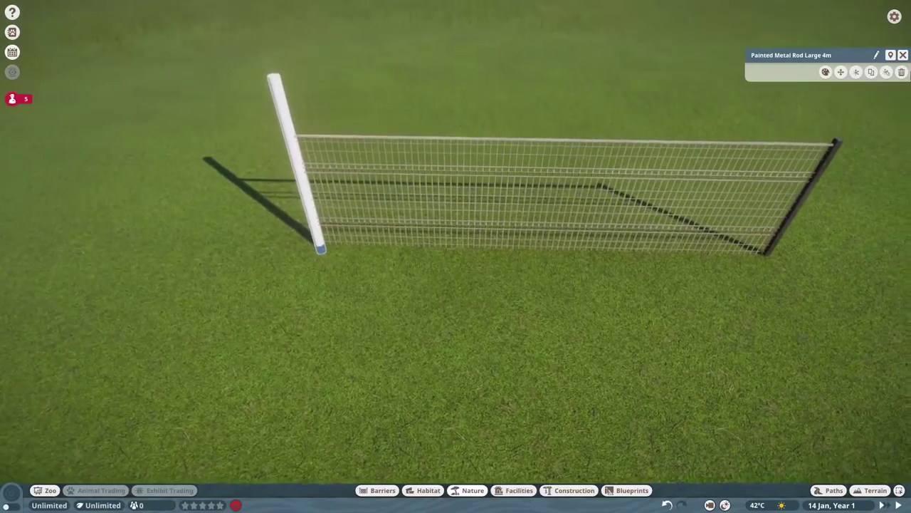
pyautogui.click(886, 72)
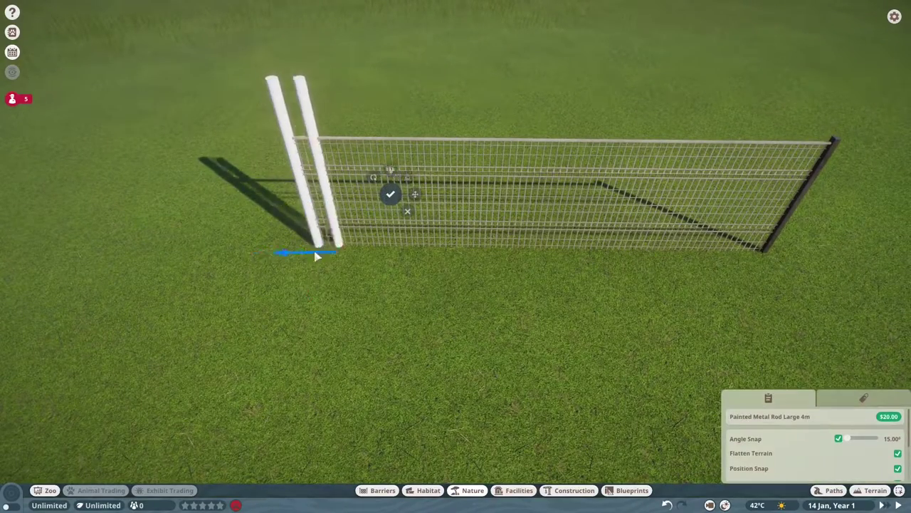
pyautogui.moveTo(325, 257); pyautogui.dragTo(529, 231)
# Set the second pole down and swap the fence to the $1.50 mesh barrier
pyautogui.click(529, 231)
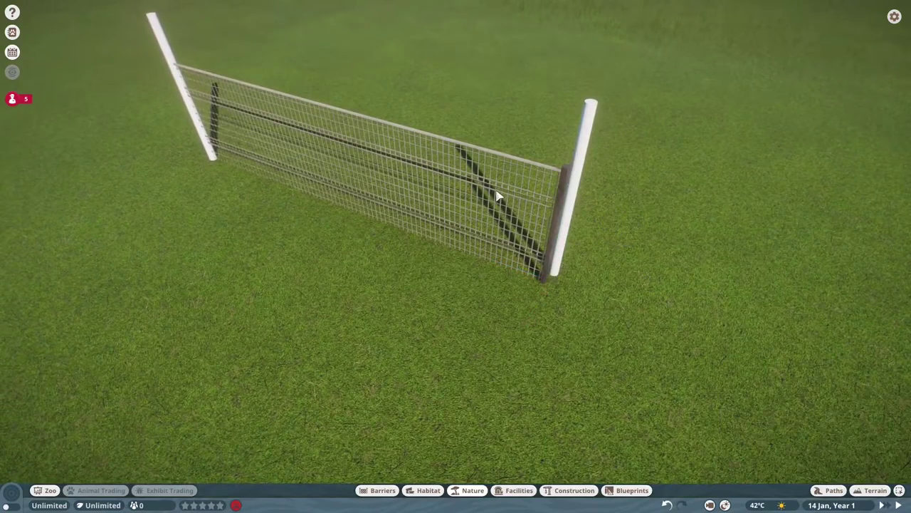
pyautogui.click(494, 193)
pyautogui.click(828, 94)
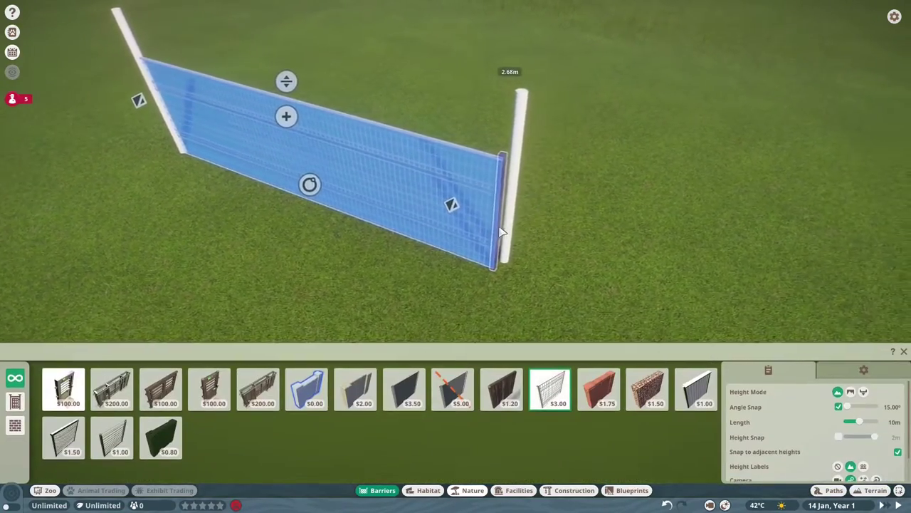
pyautogui.click(63, 437)
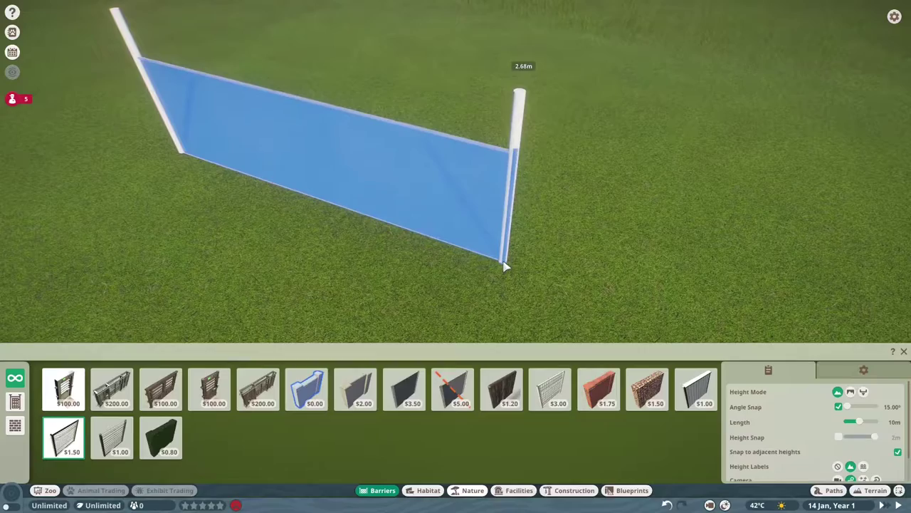
pyautogui.click(503, 265)
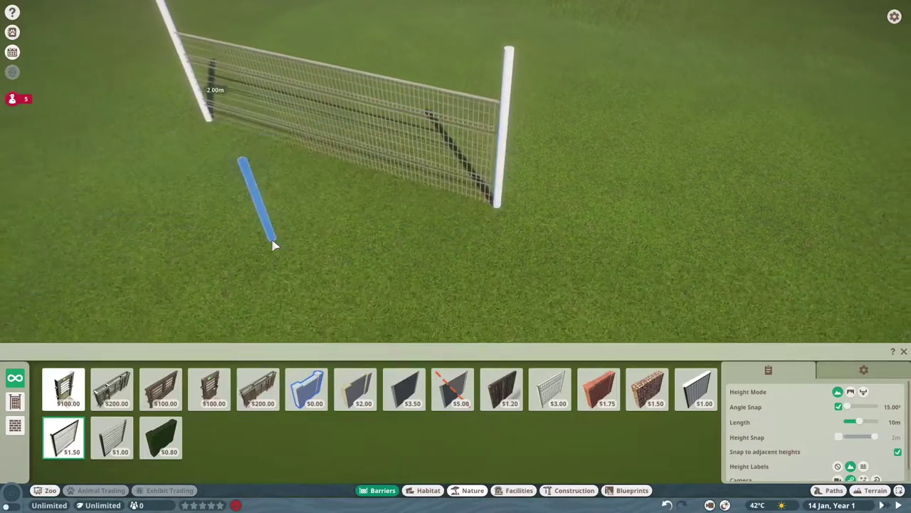
pyautogui.scroll(3, 273, 246)
pyautogui.press('Escape')
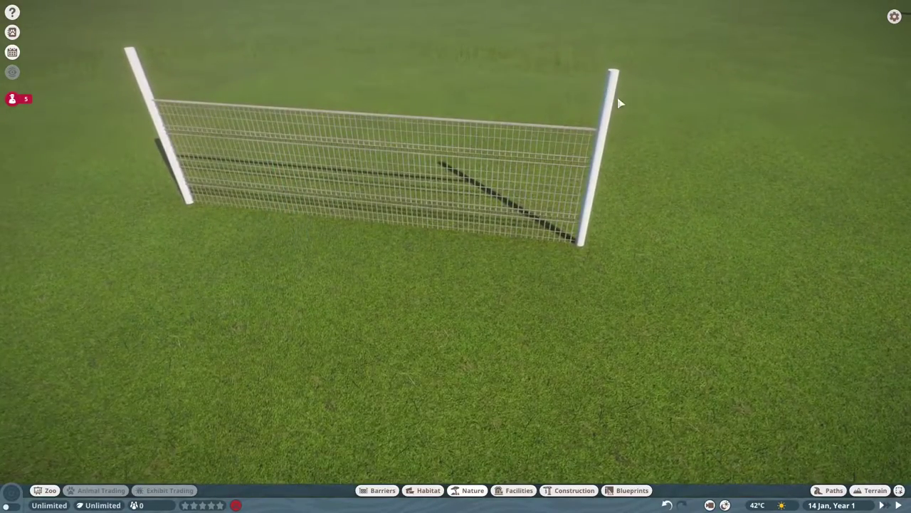
# Reposition the right and left white poles flush against the fence ends
pyautogui.click(645, 80)
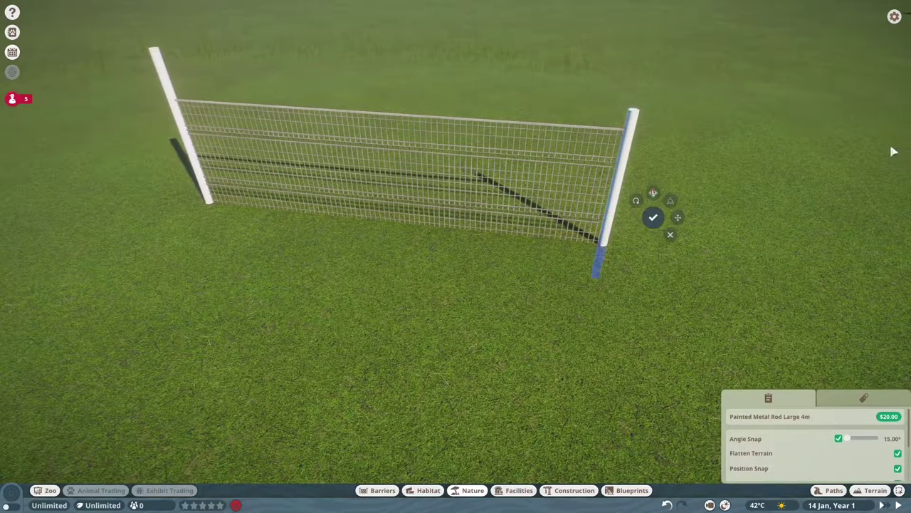
pyautogui.press('Return')
pyautogui.click(193, 180)
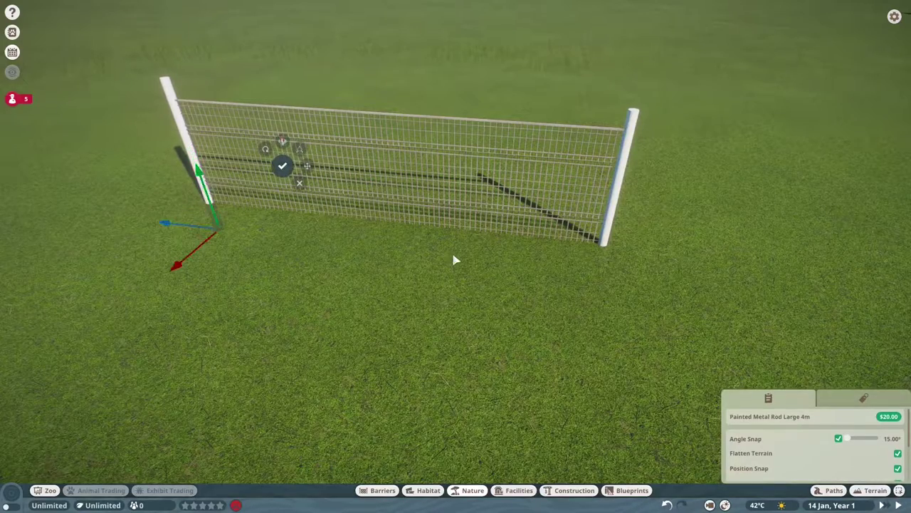
pyautogui.press('Return')
pyautogui.press('Escape')
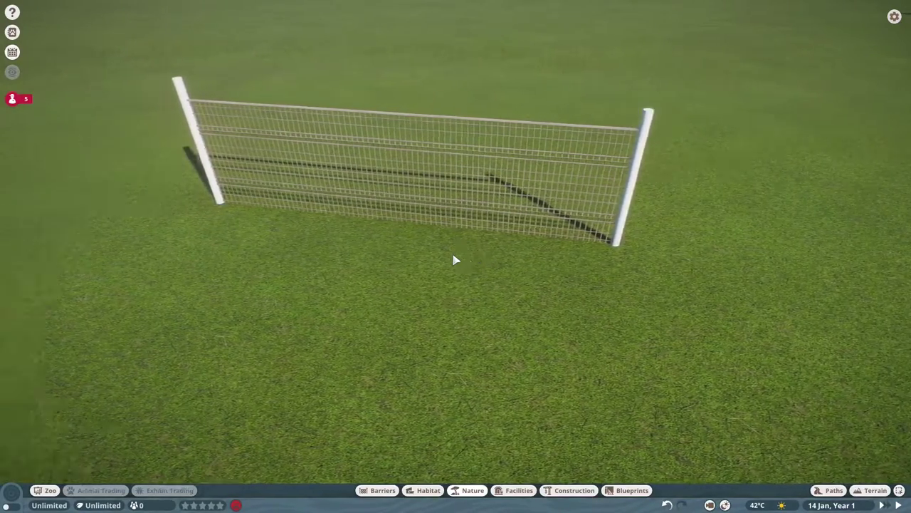
pyautogui.press('w')
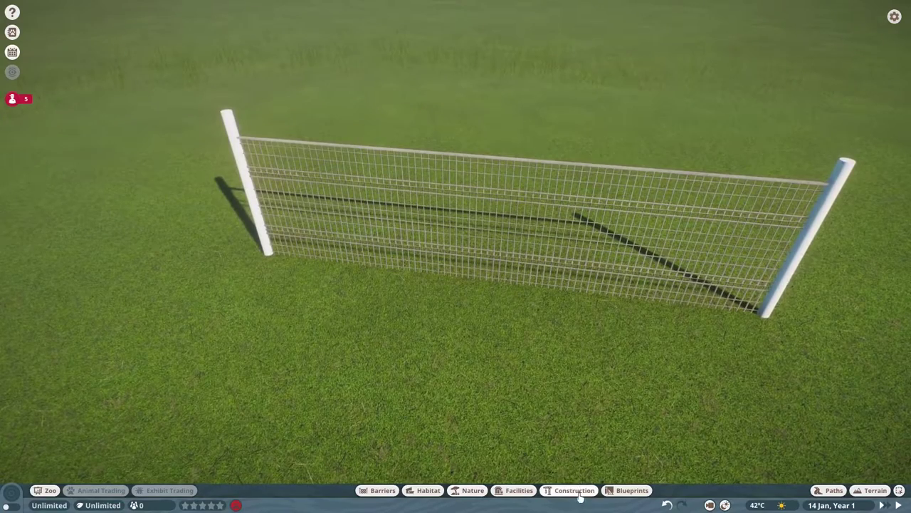
# Pick the African Bead Shapes 02 piece from Construction, then cancel it without placing
pyautogui.click(574, 490)
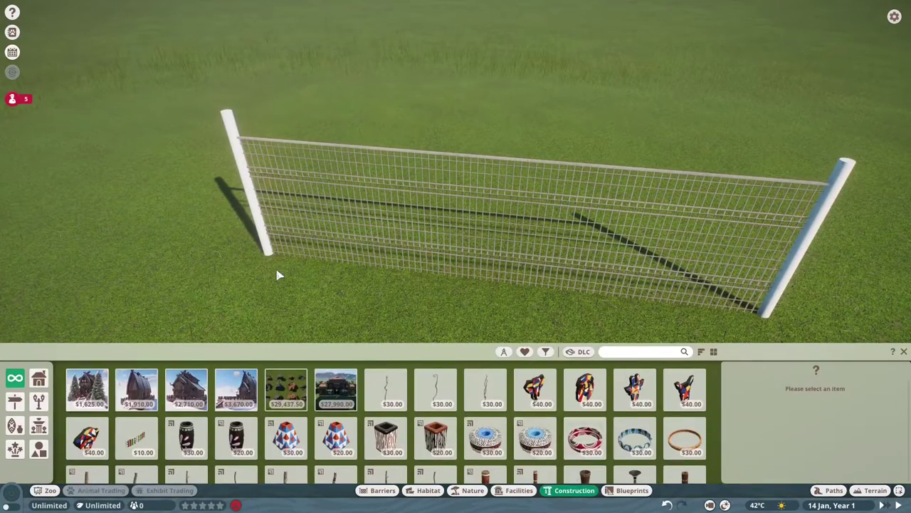
pyautogui.press('s')
pyautogui.press('d')
pyautogui.press('w')
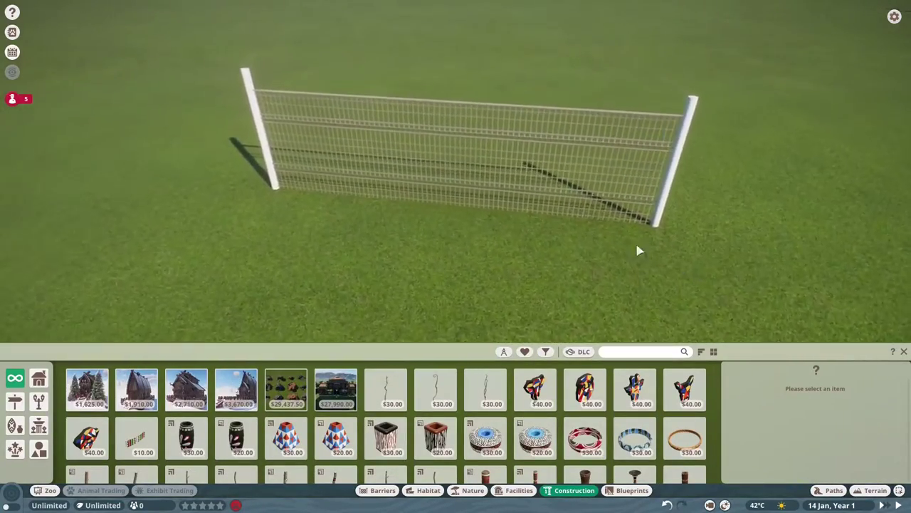
pyautogui.press('d')
pyautogui.click(335, 436)
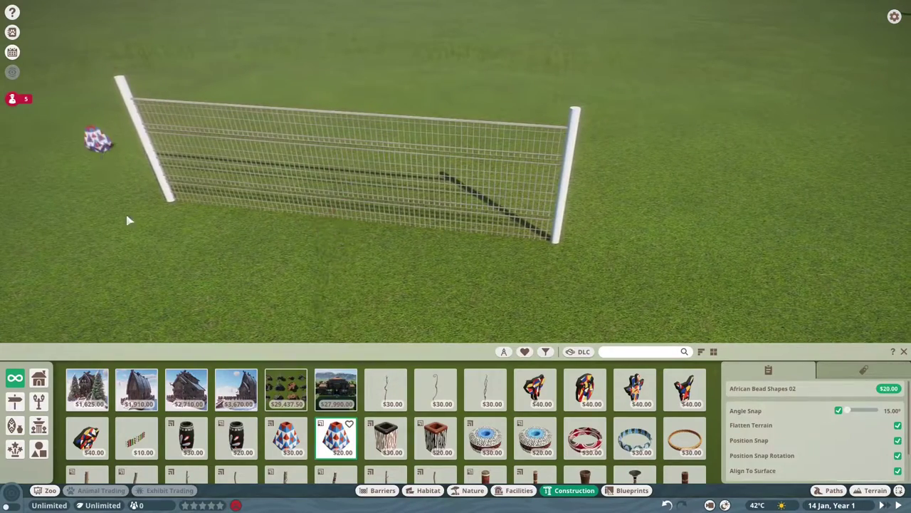
pyautogui.press('a')
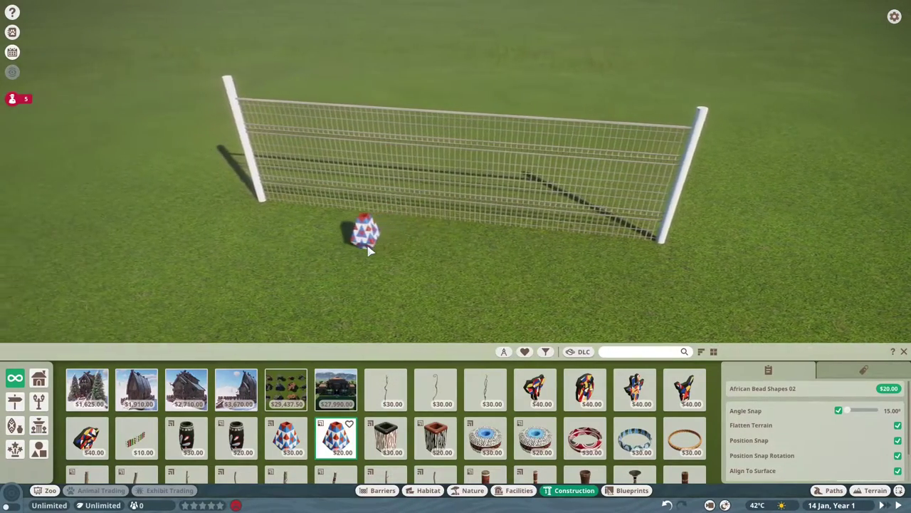
pyautogui.rightClick(368, 316)
# Pan around the fence, close the catalogue and select the leafy bush beside it
pyautogui.press('d')
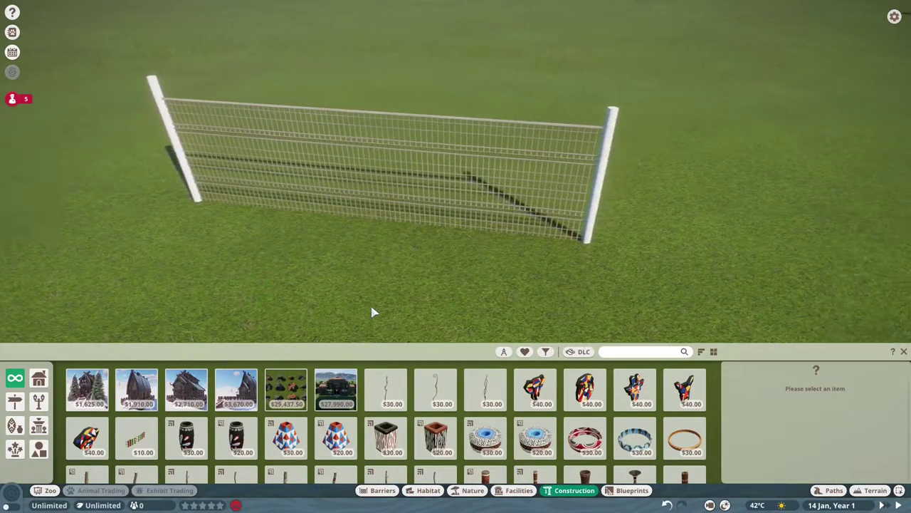
pyautogui.press('d')
pyautogui.press('a')
pyautogui.press('d')
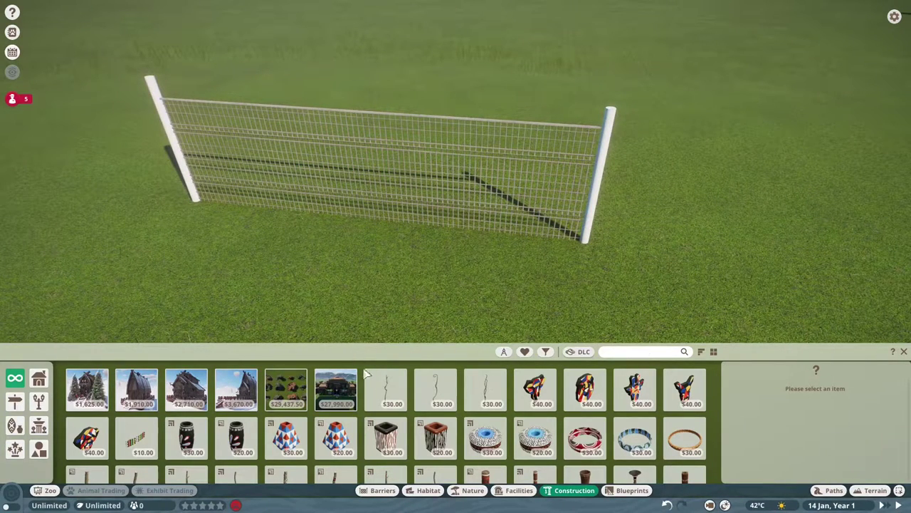
pyautogui.press('a')
pyautogui.press('d')
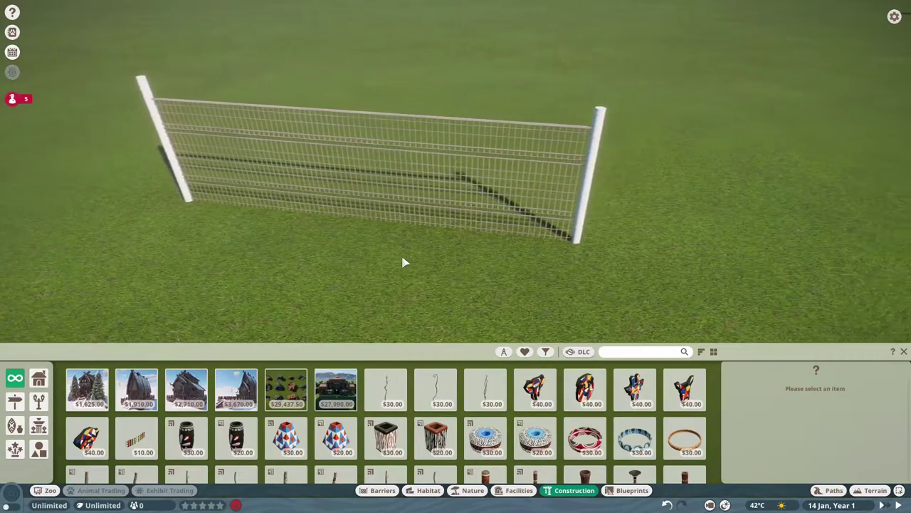
pyautogui.press('d')
pyautogui.press('a')
pyautogui.press('d')
pyautogui.moveTo(253, 405)
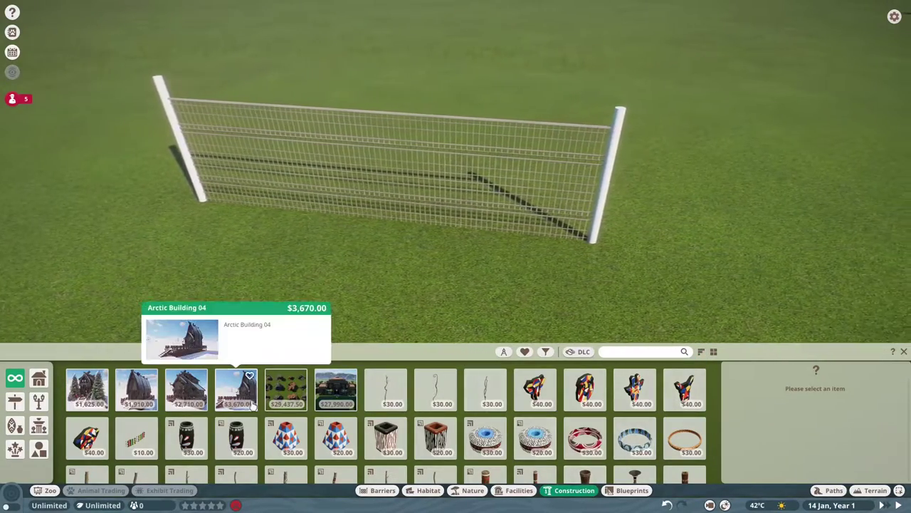
pyautogui.press('a')
pyautogui.press('d')
pyautogui.press('e')
pyautogui.press('a')
pyautogui.click(203, 146)
# Slide the Alpine Currant bush up against the left pole and confirm it
pyautogui.press('d')
pyautogui.click(840, 225)
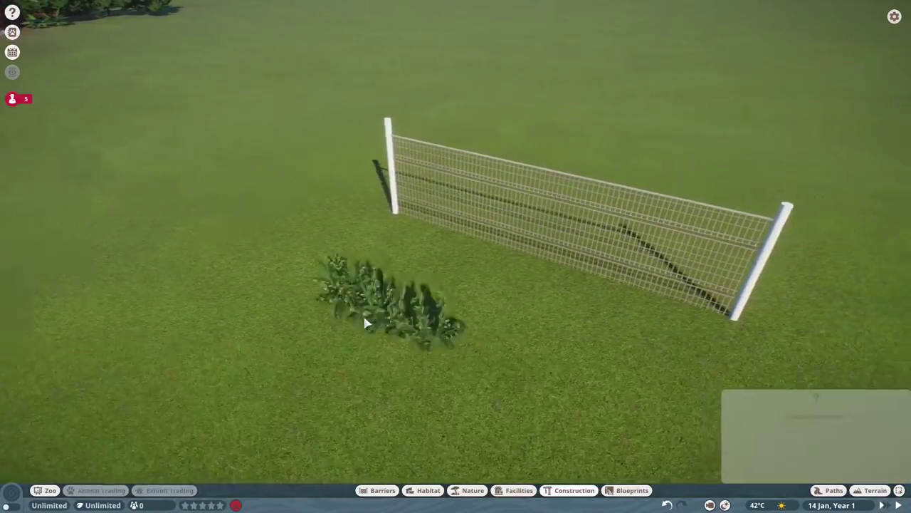
pyautogui.scroll(-3, 365, 322)
pyautogui.moveTo(326, 264); pyautogui.dragTo(346, 240)
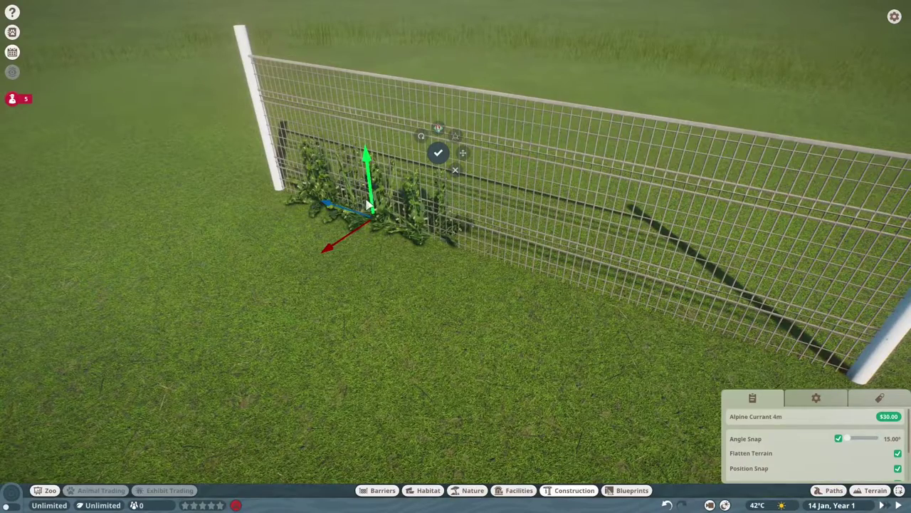
pyautogui.moveTo(340, 207); pyautogui.dragTo(314, 204)
pyautogui.click(318, 227)
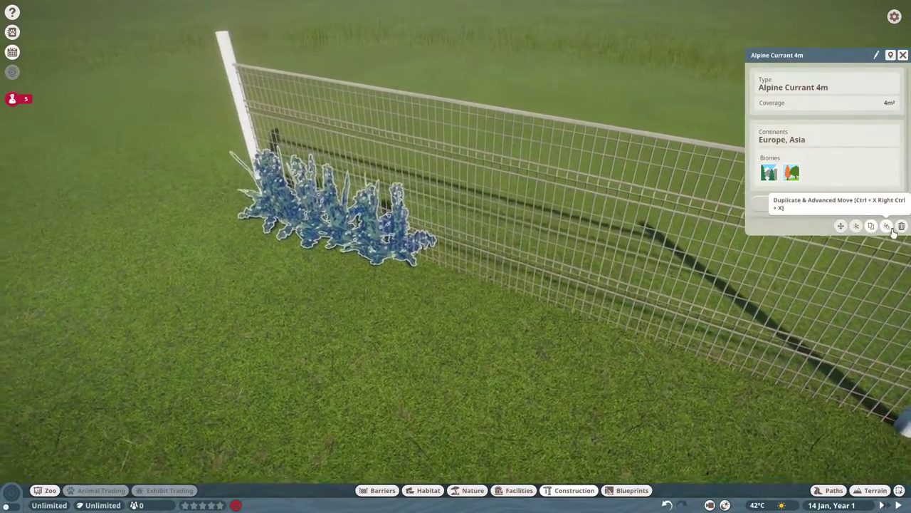
# Duplicate the bush and slide the copy right along the fence toward the post
pyautogui.press('Escape')
pyautogui.click(349, 171)
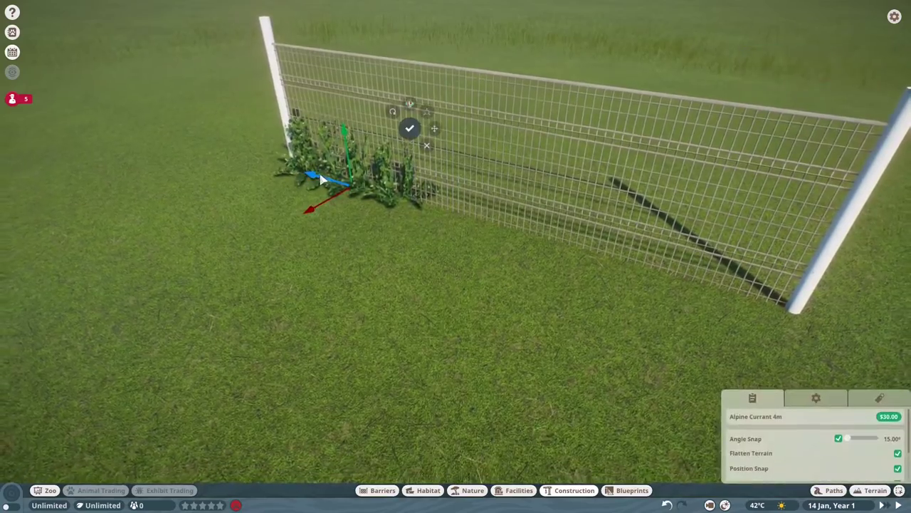
pyautogui.moveTo(314, 206); pyautogui.dragTo(458, 223)
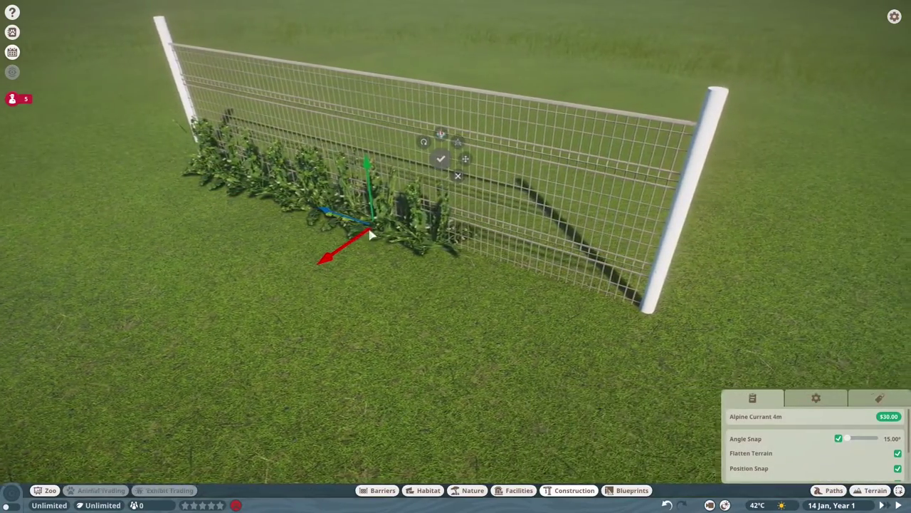
pyautogui.moveTo(344, 215); pyautogui.dragTo(494, 264)
pyautogui.press('d')
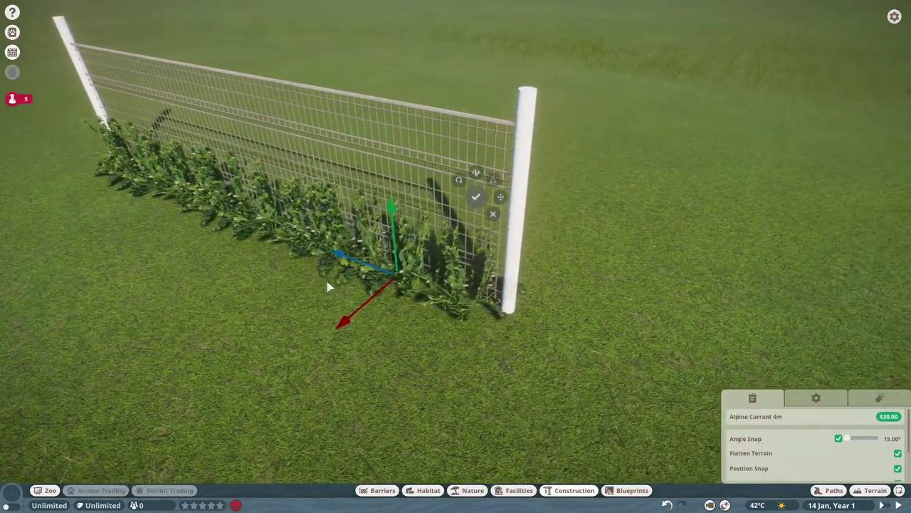
pyautogui.press('q')
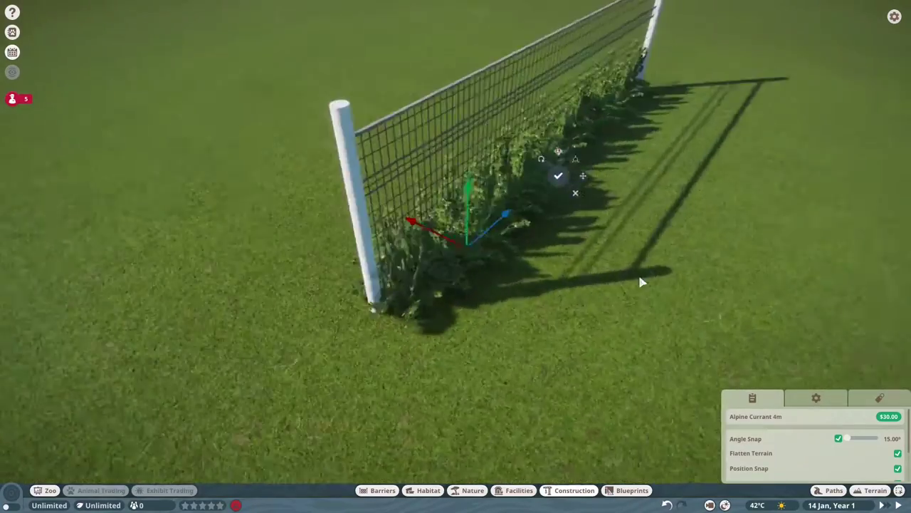
pyautogui.press('q')
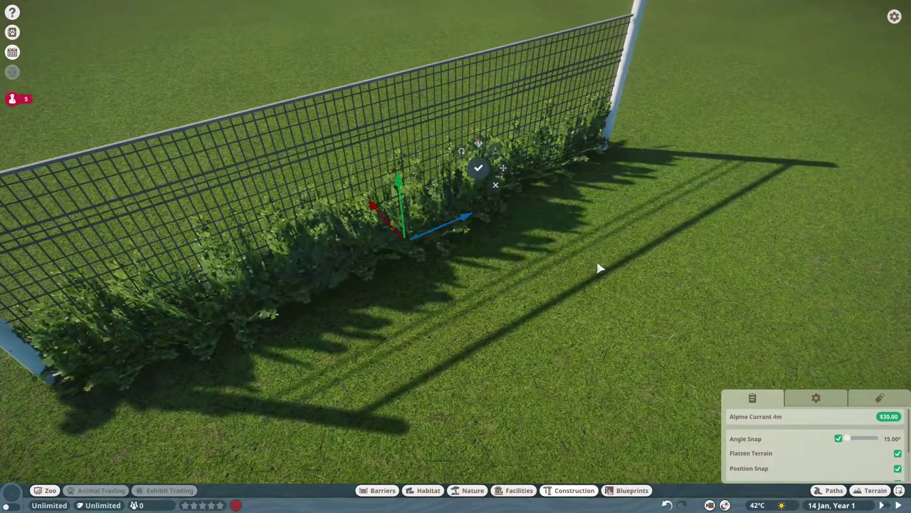
pyautogui.moveTo(463, 223); pyautogui.dragTo(601, 195)
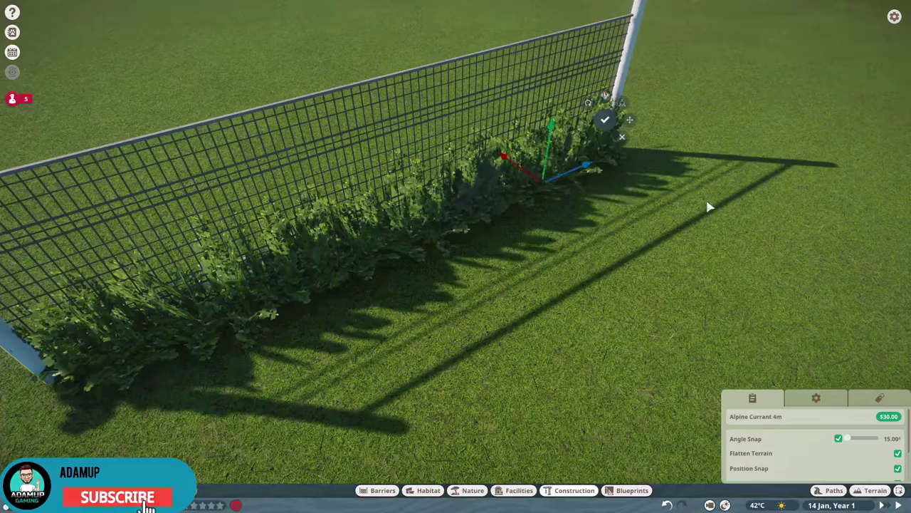
pyautogui.press('q')
# Orbit the camera to check the currant row along the fence base
pyautogui.scroll(-5, 708, 206)
pyautogui.press('Escape')
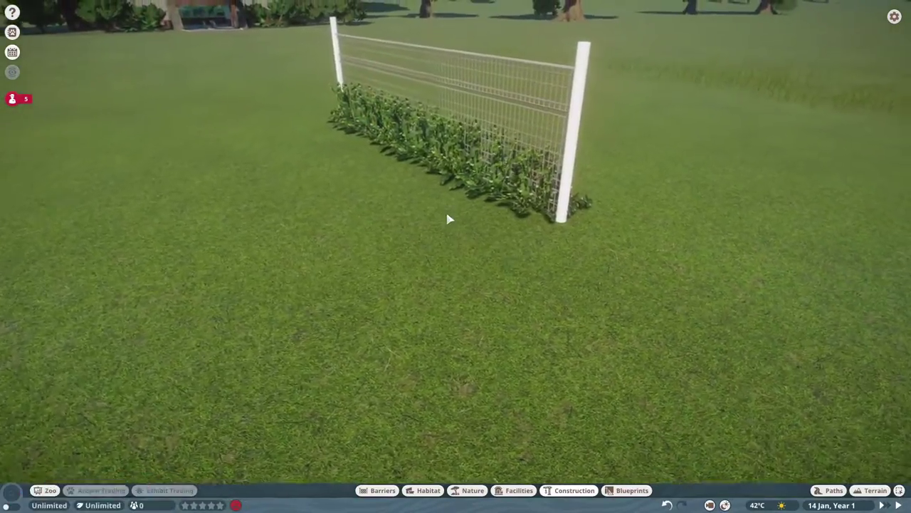
pyautogui.scroll(3, 448, 219)
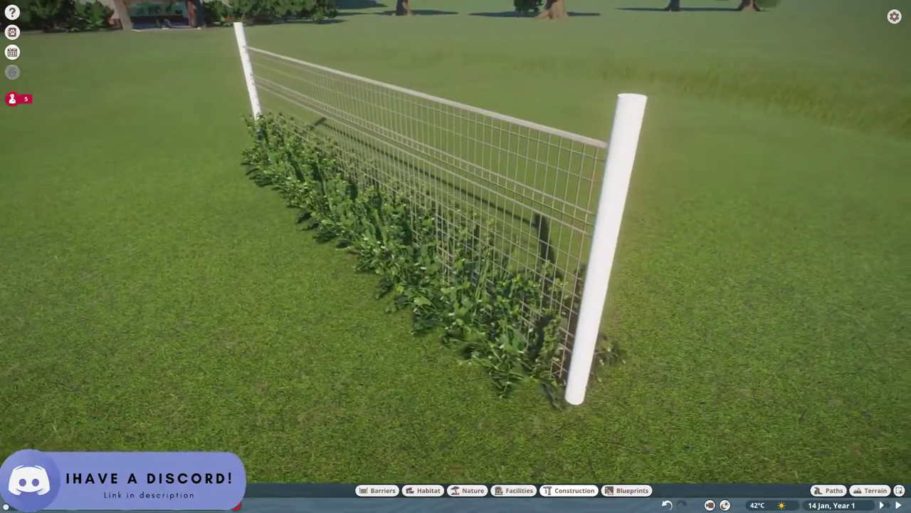
pyautogui.press('q')
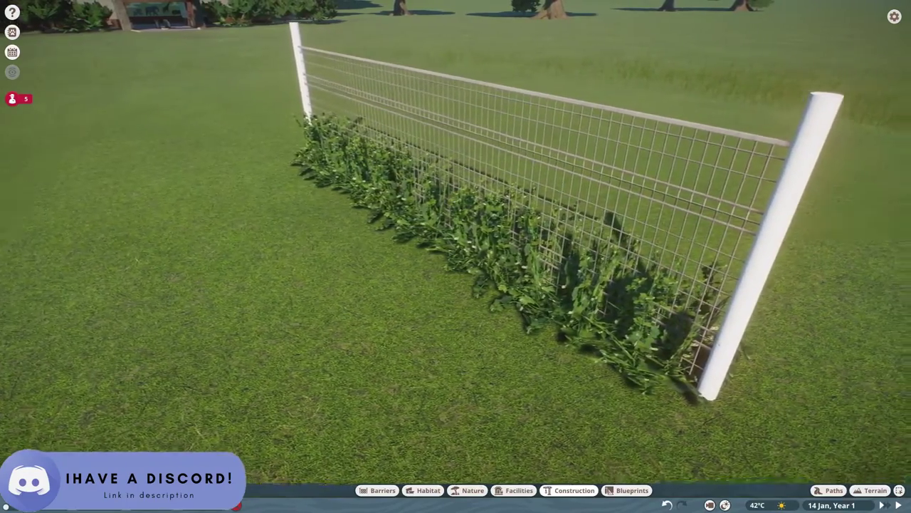
pyautogui.scroll(-3, 596, 238)
# Duplicate the right post, rotate the copy flat and slide it along the fence top
pyautogui.click(580, 189)
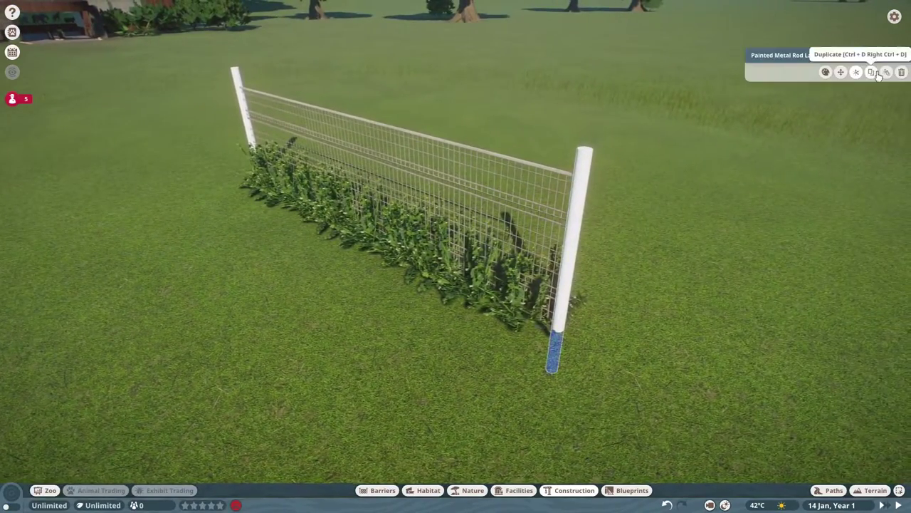
pyautogui.click(887, 74)
pyautogui.scroll(2, 580, 141)
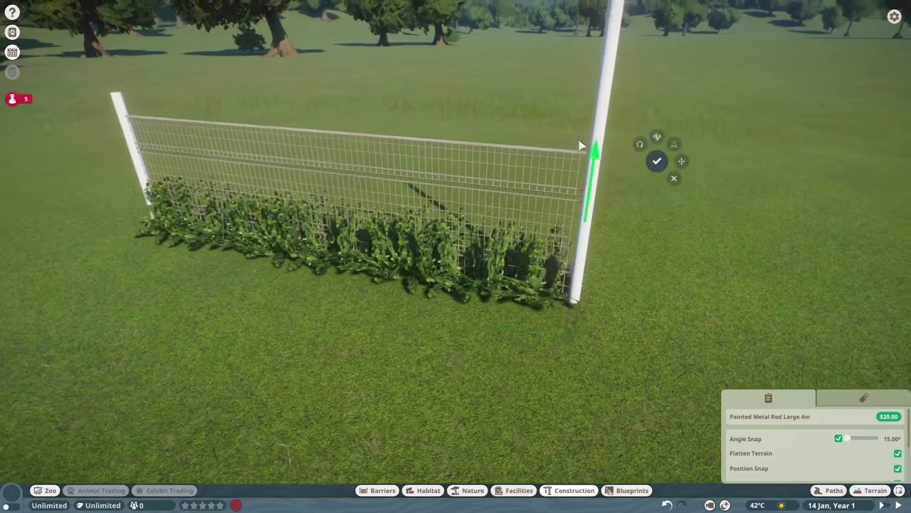
pyautogui.moveTo(530, 120); pyautogui.dragTo(504, 240)
pyautogui.scroll(2, 518, 255)
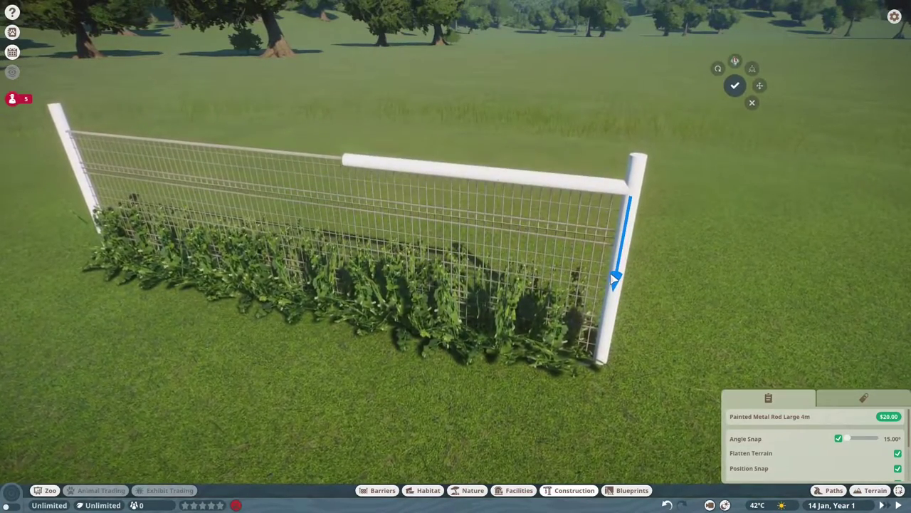
pyautogui.moveTo(534, 197); pyautogui.dragTo(437, 184)
pyautogui.scroll(-4, 427, 192)
pyautogui.click(492, 275)
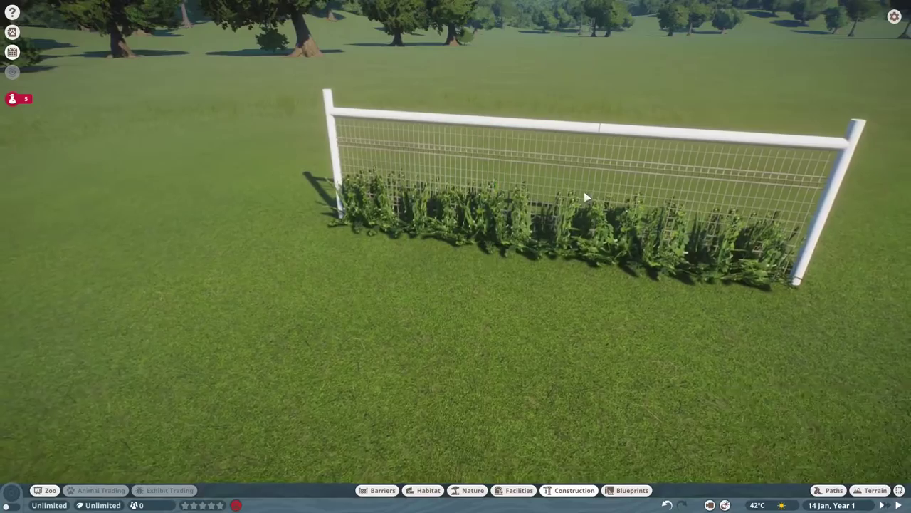
# Check the top rod by selecting it, then pan sideways along the fence
pyautogui.click(563, 129)
pyautogui.scroll(3, 560, 157)
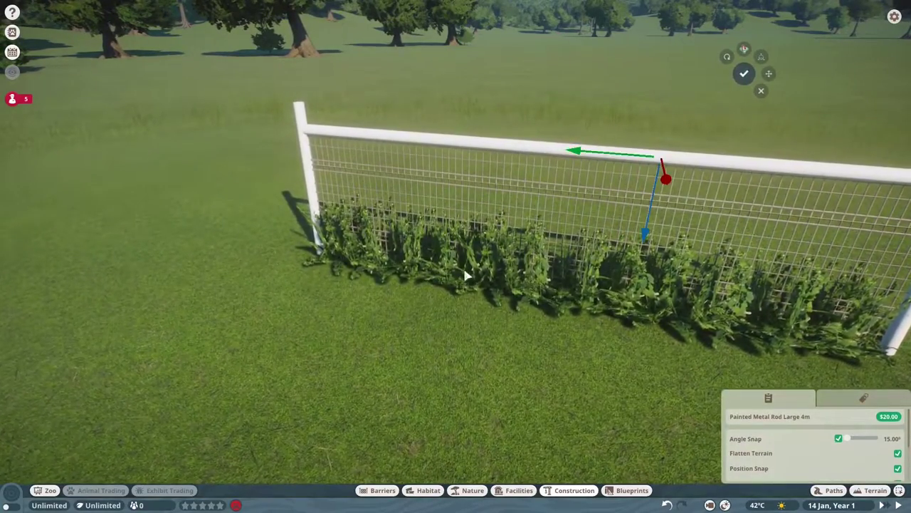
pyautogui.click(477, 279)
pyautogui.scroll(-3, 484, 282)
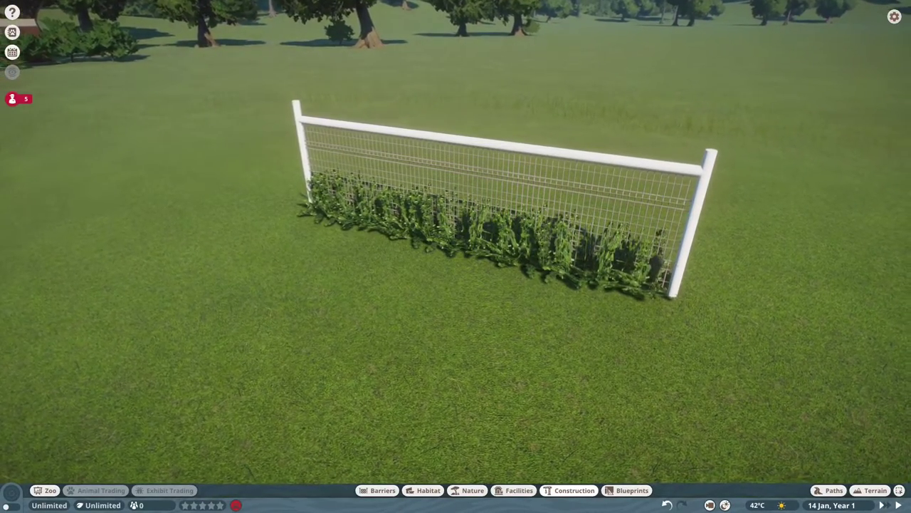
pyautogui.press('d')
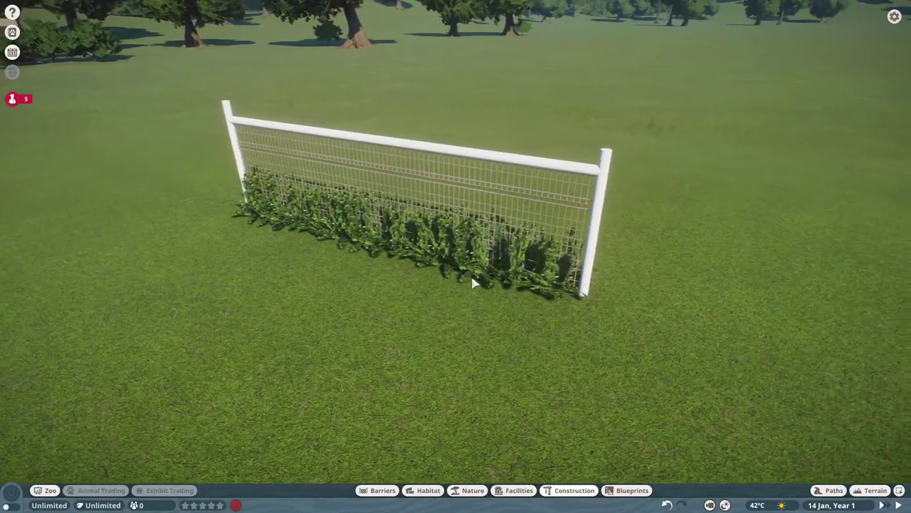
pyautogui.press('a')
pyautogui.press('d')
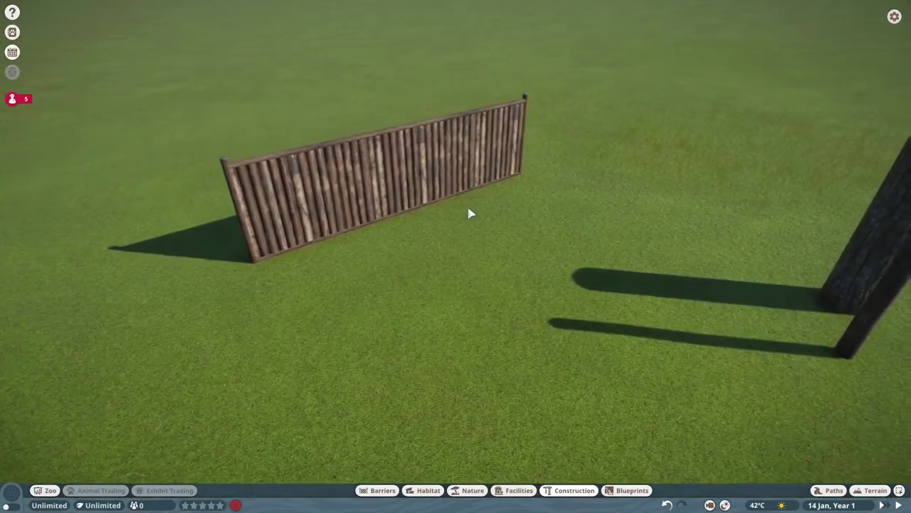
# Stand the log upright against one end of the wooden log fence
pyautogui.click(850, 160)
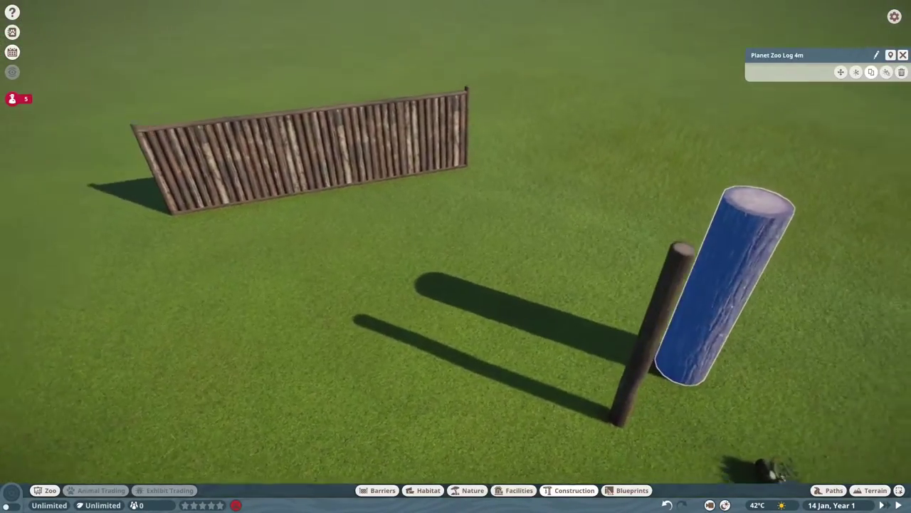
pyautogui.click(856, 72)
pyautogui.scroll(3, 462, 264)
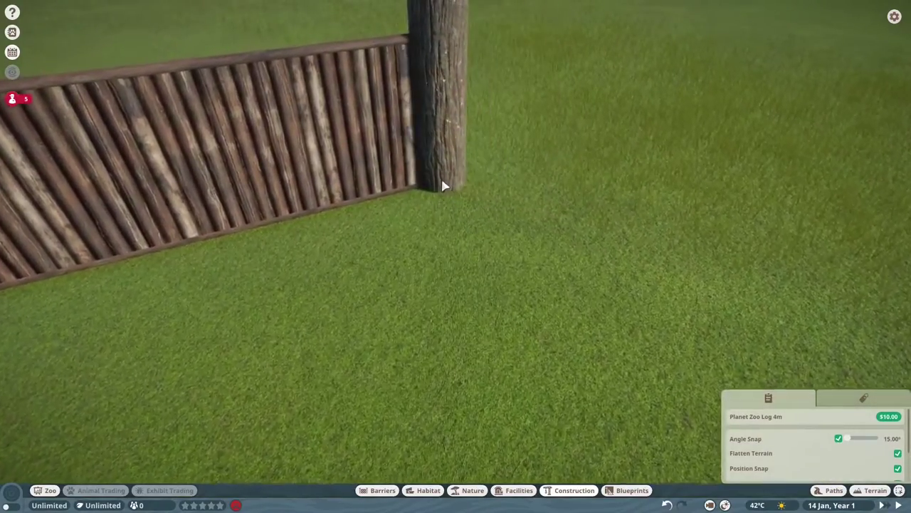
pyautogui.click(447, 184)
pyautogui.scroll(-2, 505, 275)
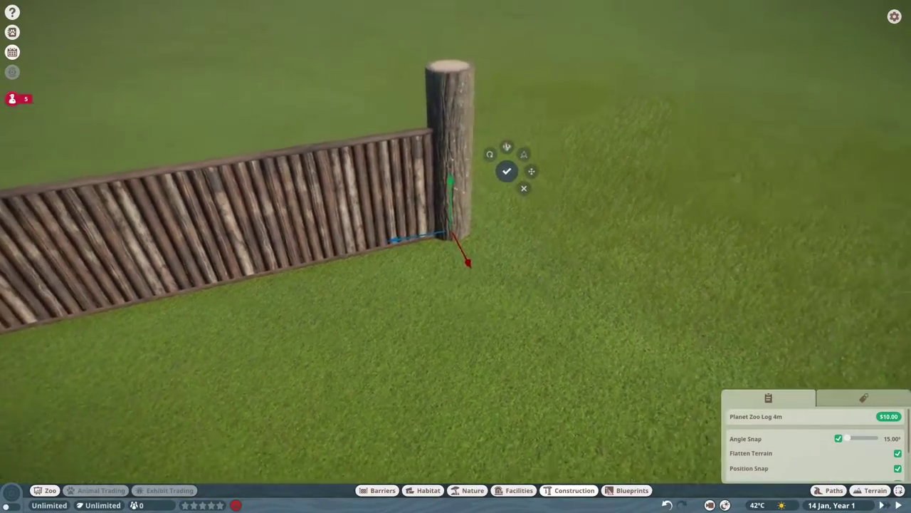
pyautogui.moveTo(426, 261); pyautogui.dragTo(410, 259)
pyautogui.click(489, 287)
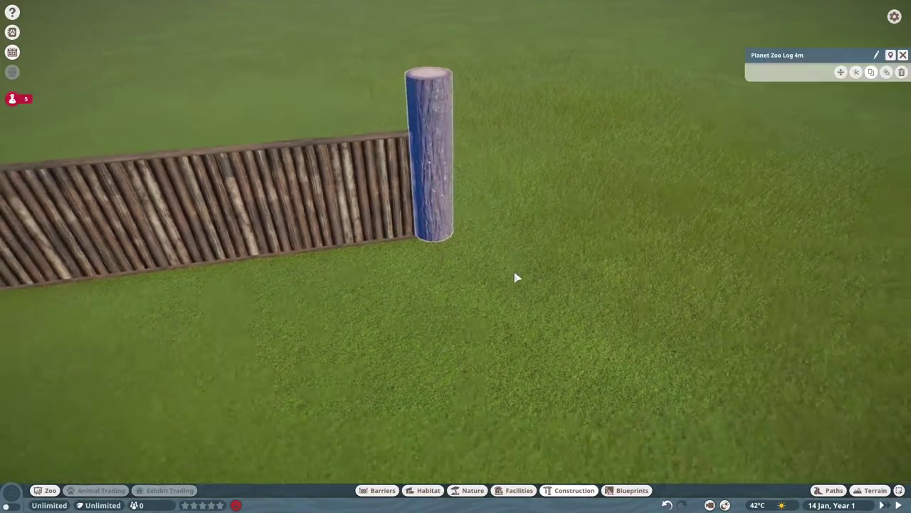
pyautogui.scroll(-3, 513, 277)
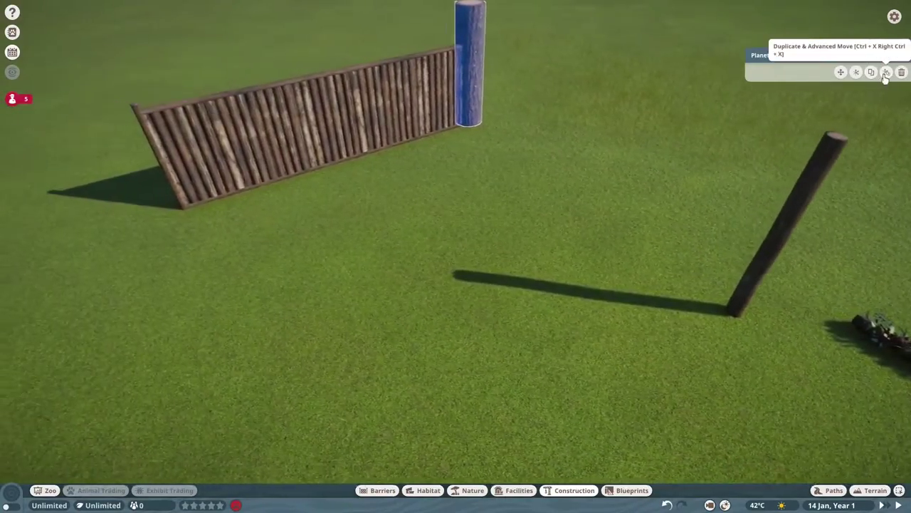
# Copy the log post to the other end and rebuild the fence between the two logs
pyautogui.click(886, 72)
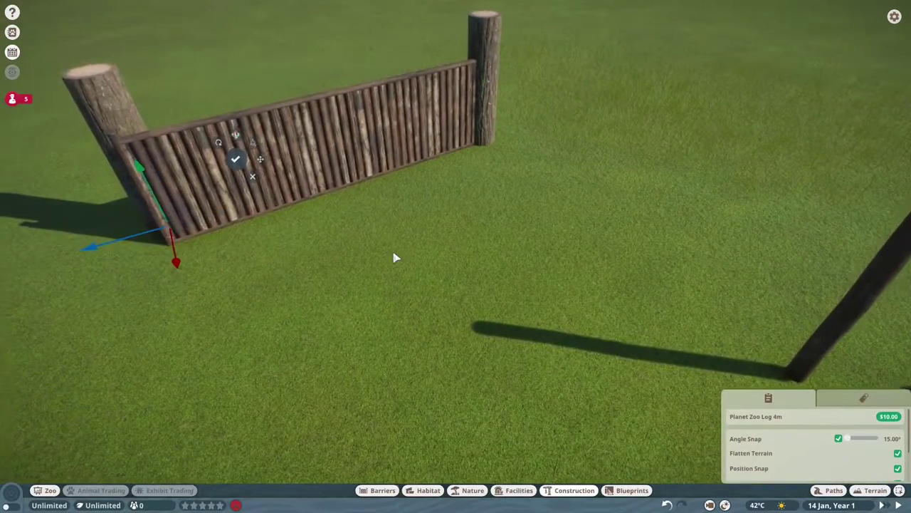
pyautogui.click(395, 256)
pyautogui.click(352, 181)
pyautogui.click(840, 96)
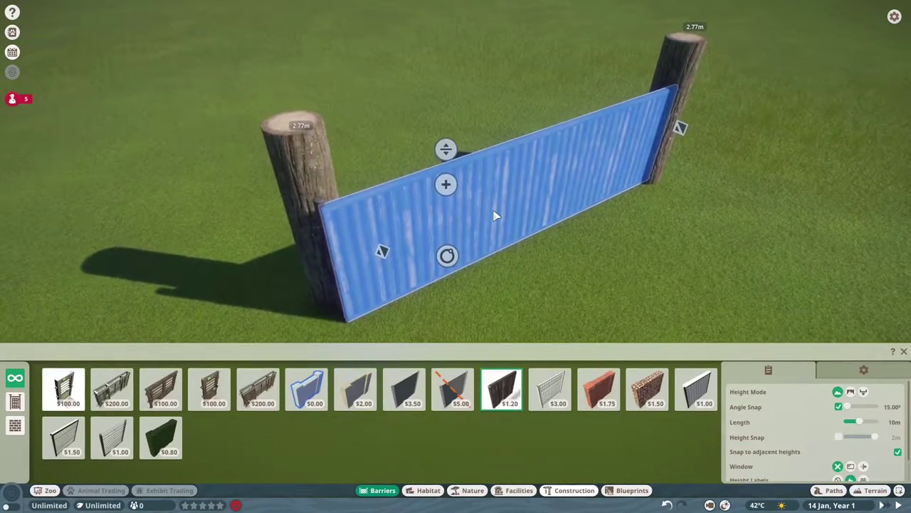
pyautogui.moveTo(347, 305)
pyautogui.mouseDown()
pyautogui.moveTo(346, 320)
pyautogui.moveTo(346, 306)
pyautogui.mouseUp()
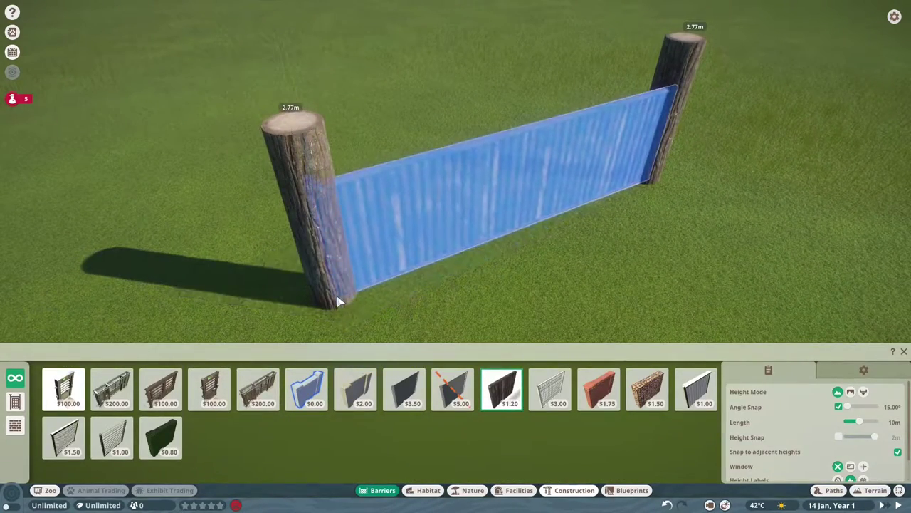
pyautogui.click(340, 303)
# Stop fence building and pick up the standing log post, orbiting around it
pyautogui.press('d')
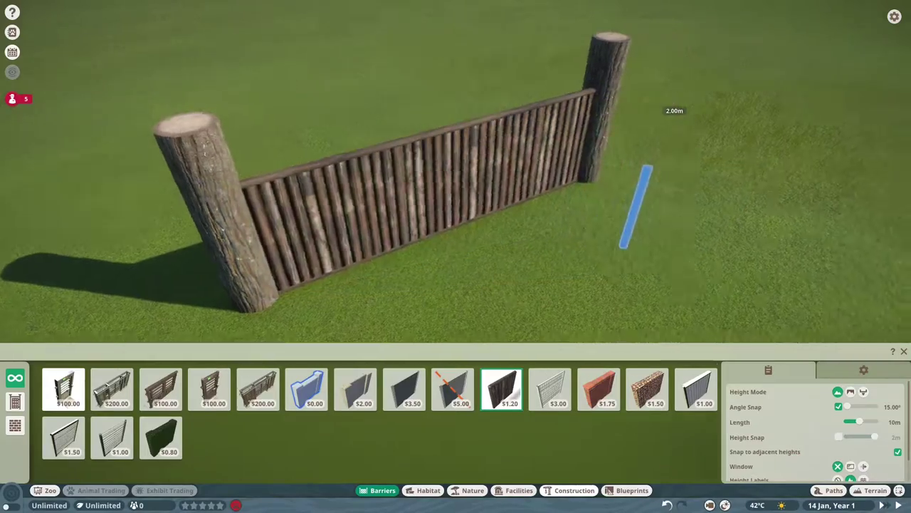
pyautogui.rightClick(701, 224)
pyautogui.click(692, 175)
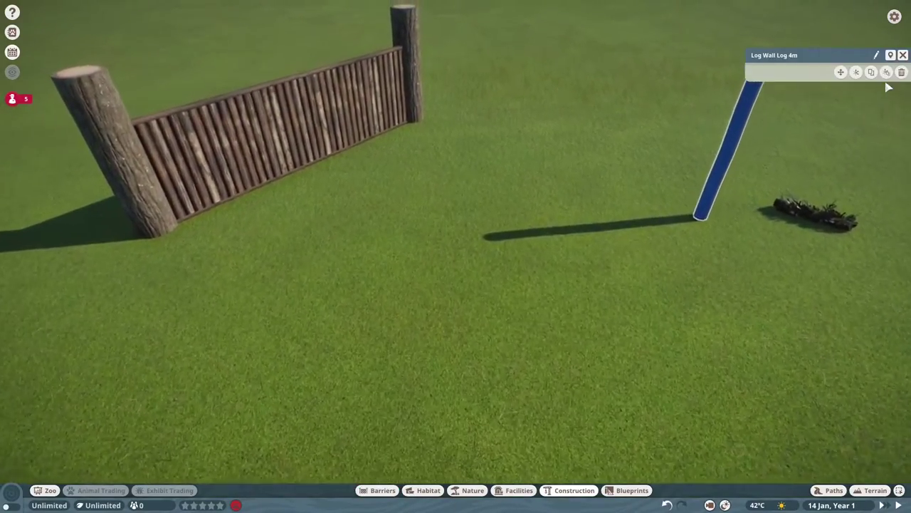
pyautogui.click(842, 74)
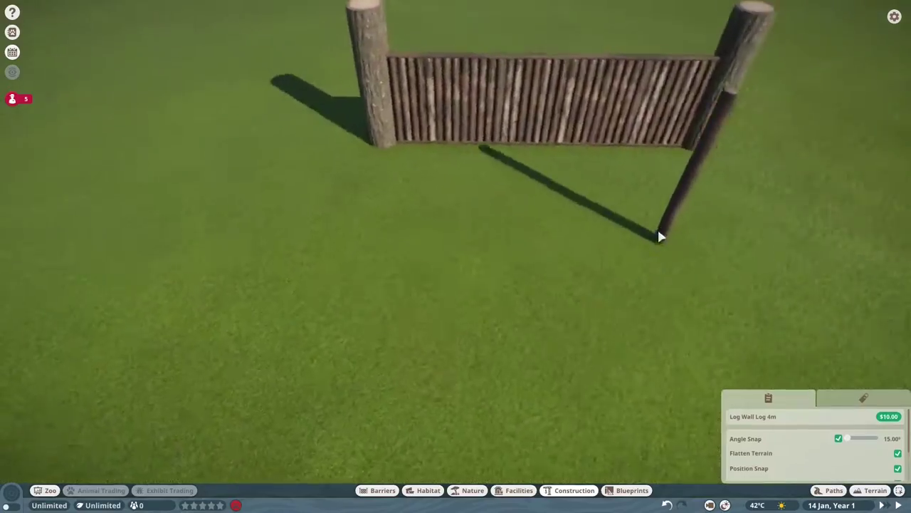
pyautogui.press('e')
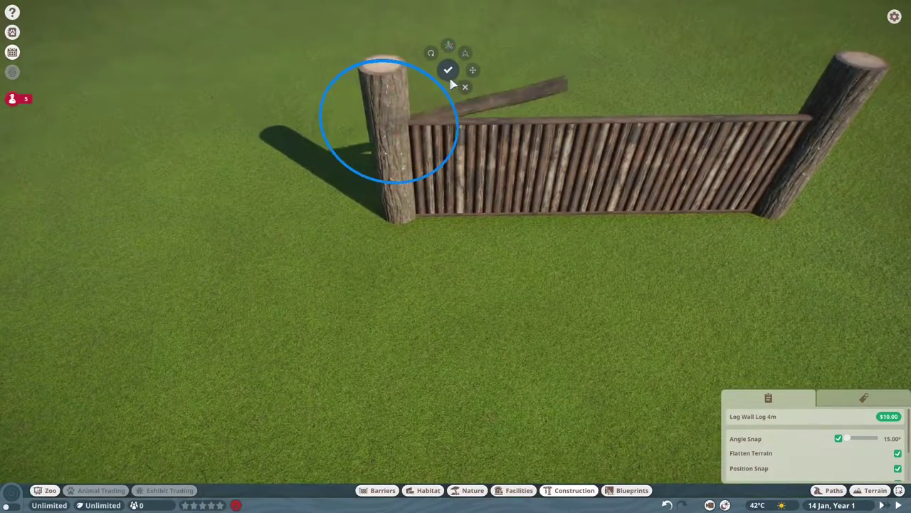
pyautogui.press('e')
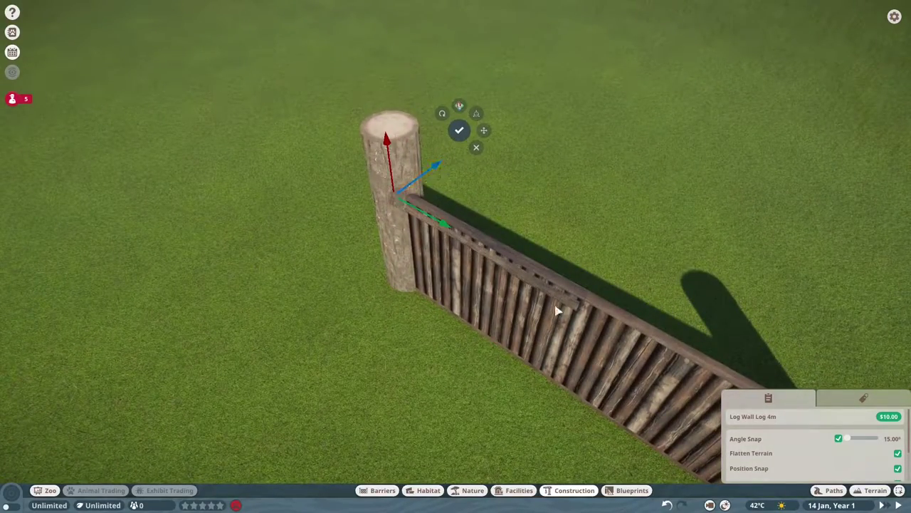
pyautogui.press('q')
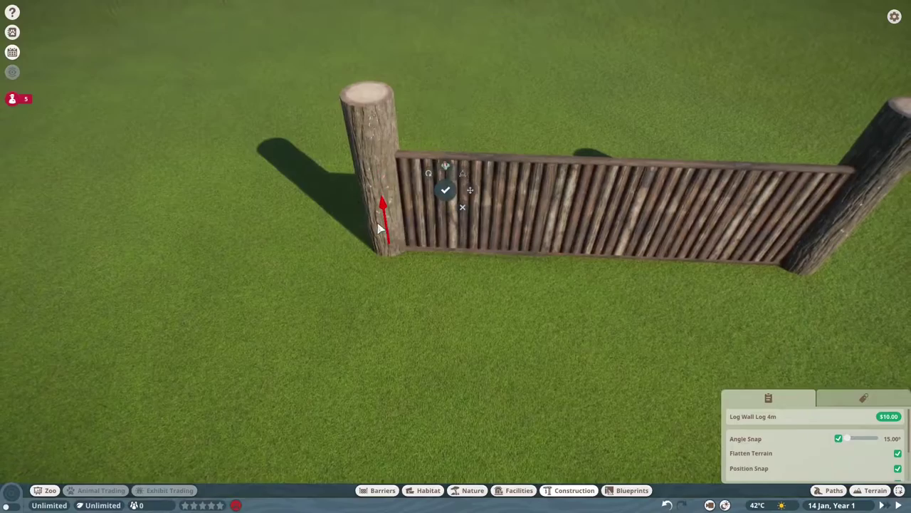
# Duplicate the Log Wall Log 4m piece and set the copy beside the first
pyautogui.scroll(3, 379, 227)
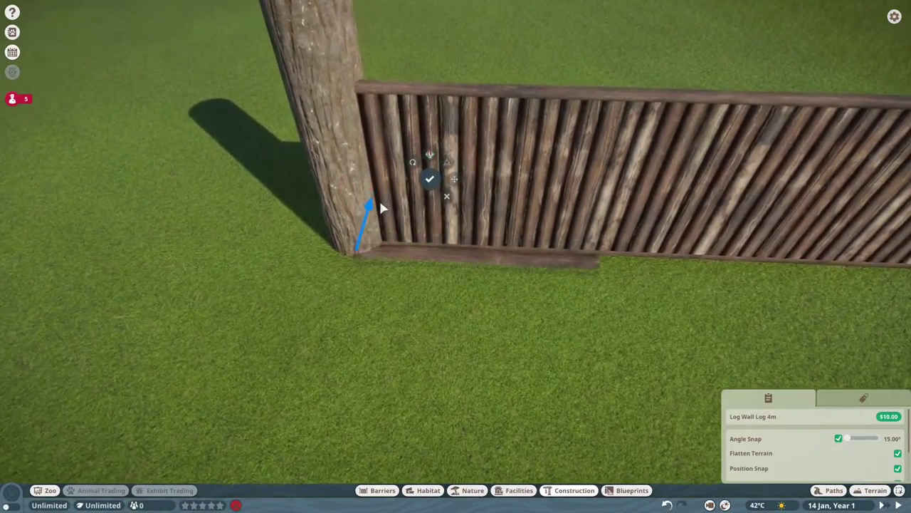
pyautogui.click(620, 301)
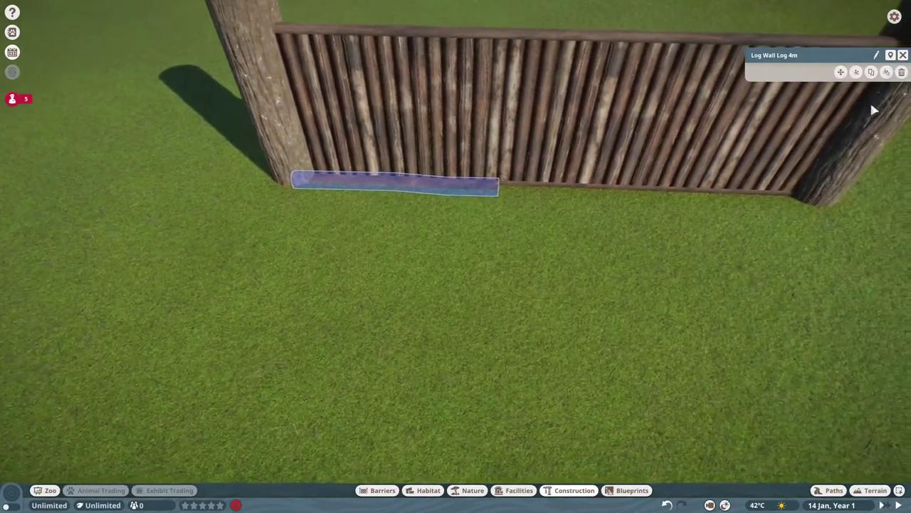
pyautogui.click(871, 72)
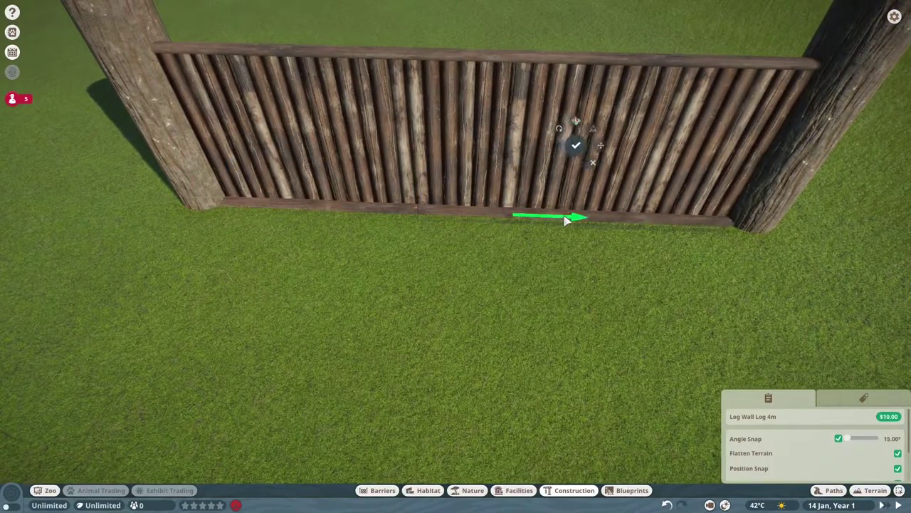
pyautogui.scroll(-5, 610, 215)
pyautogui.press('Escape')
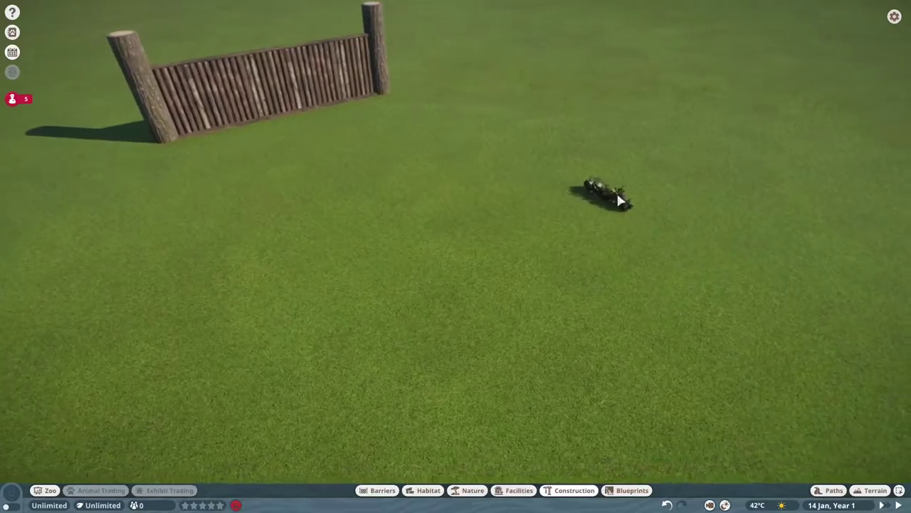
# Move the Arctic Festive Log Decoration from the grass onto the top of the log wall
pyautogui.click(617, 198)
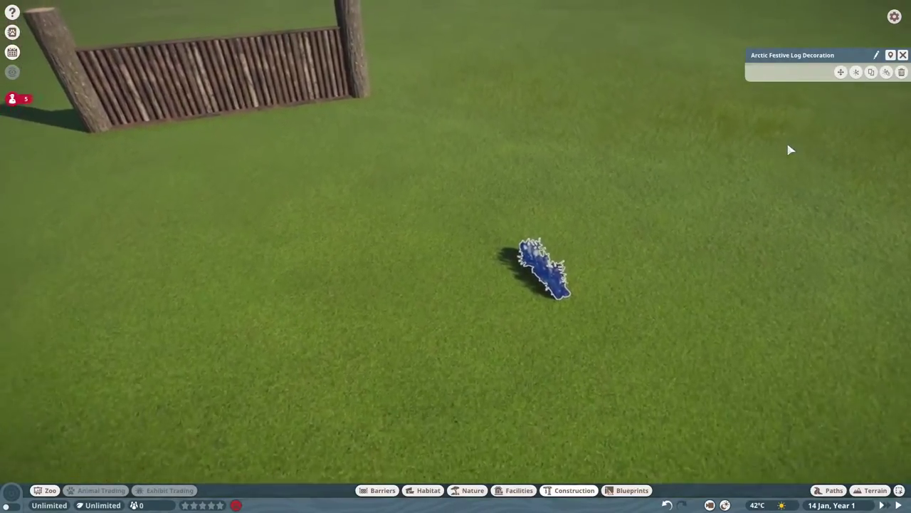
pyautogui.click(840, 73)
pyautogui.scroll(5, 546, 234)
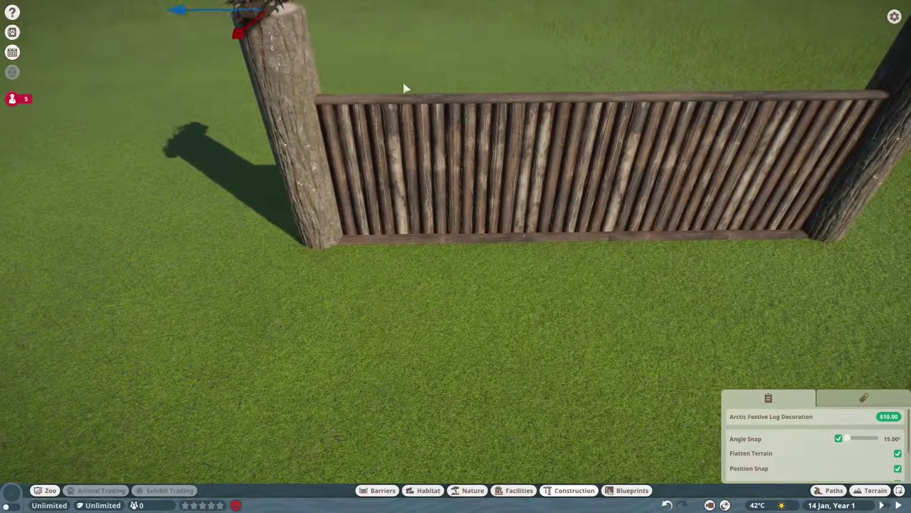
pyautogui.press('q')
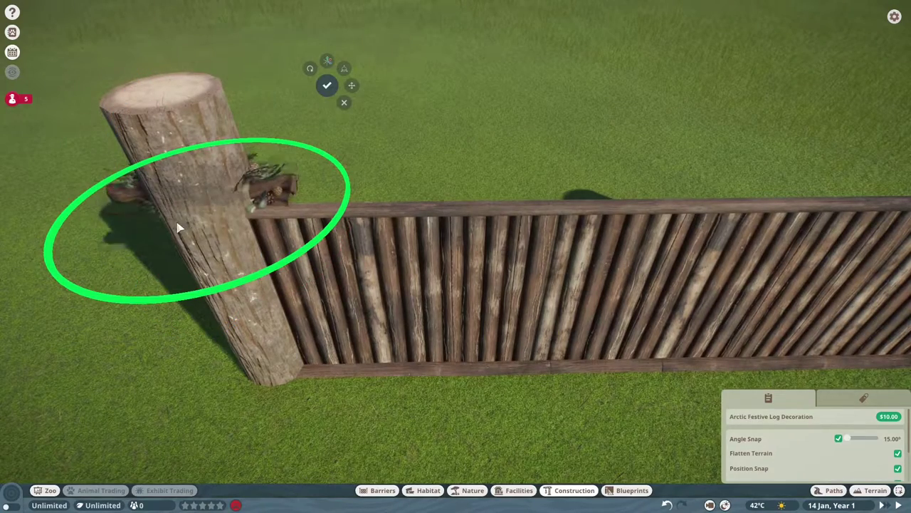
pyautogui.press('q')
pyautogui.press('q')
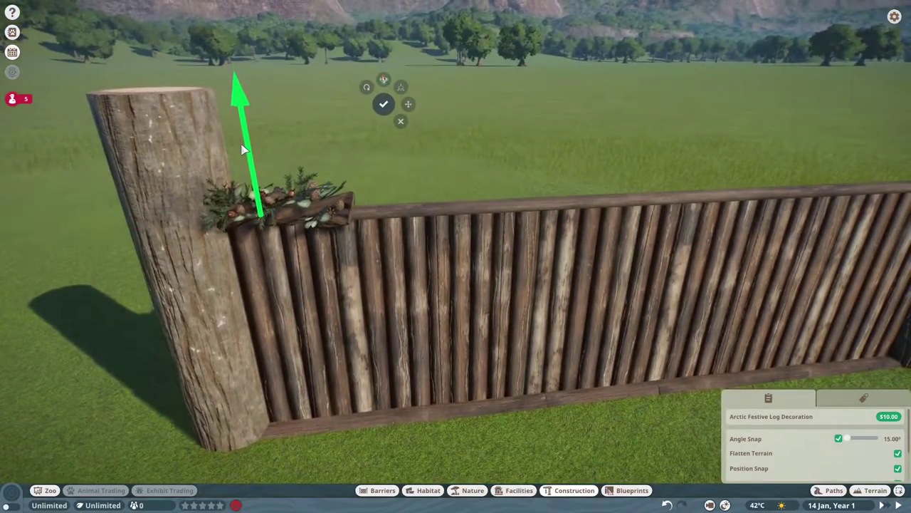
pyautogui.press('q')
pyautogui.click(239, 197)
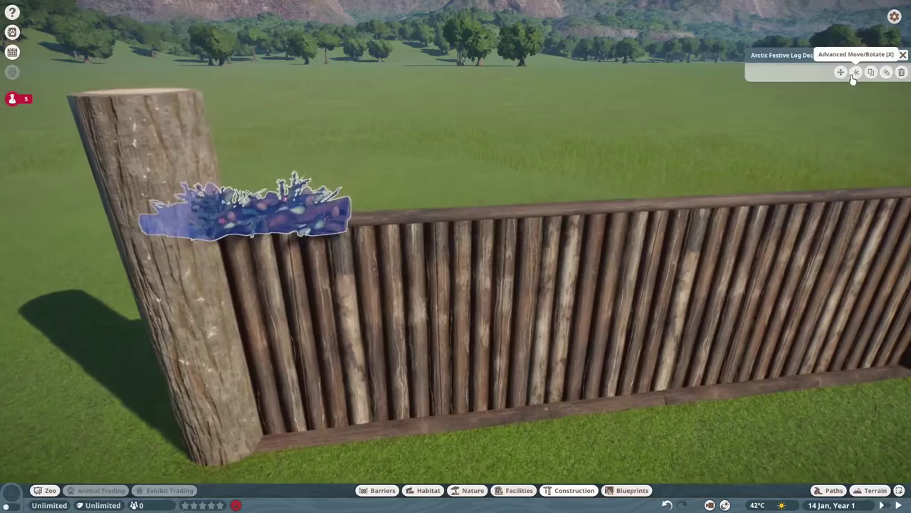
pyautogui.click(841, 72)
pyautogui.click(213, 214)
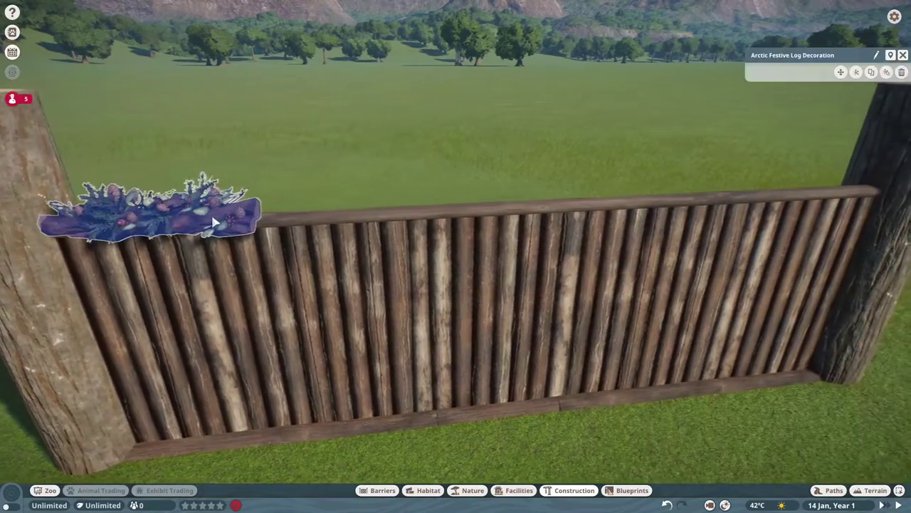
# Duplicate the garland along the wall top up to the right end post
pyautogui.click(887, 84)
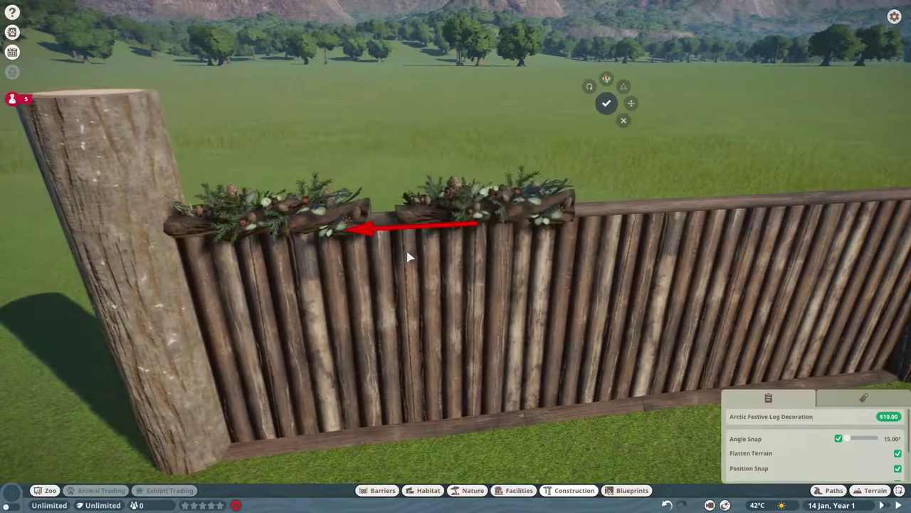
pyautogui.press('d')
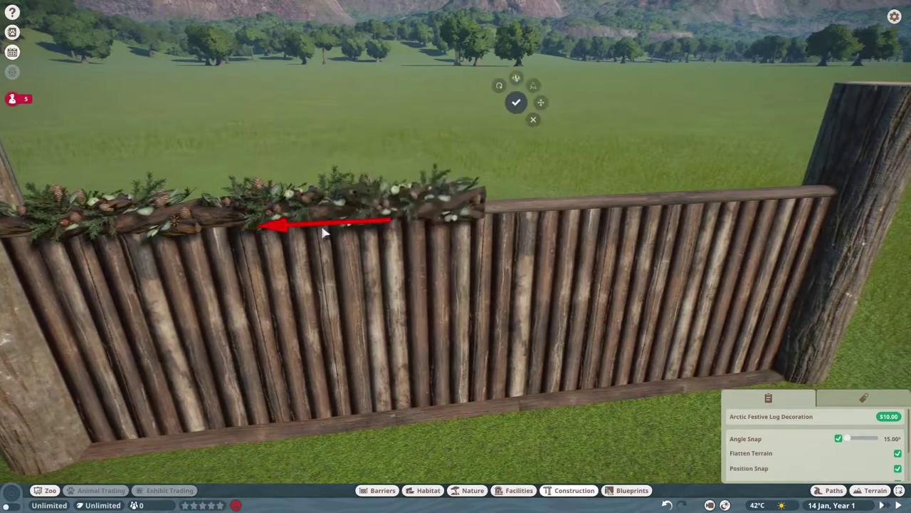
pyautogui.press('d')
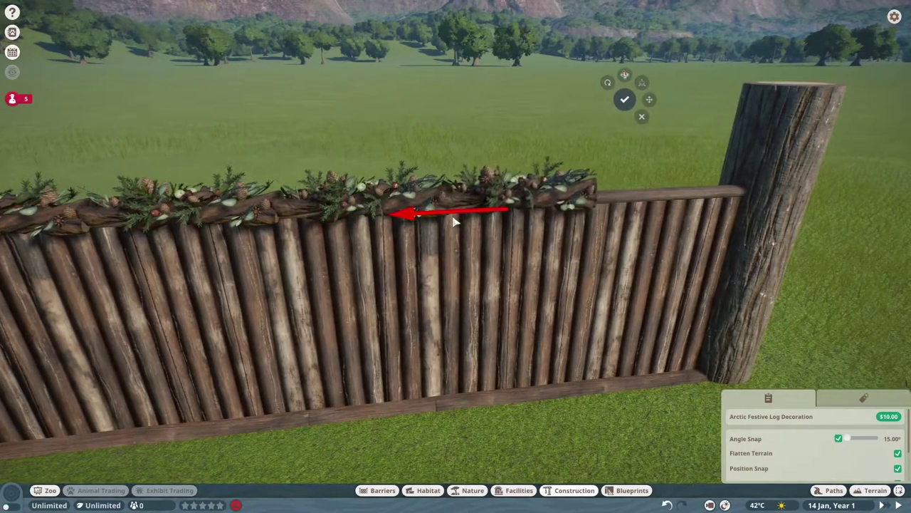
pyautogui.press('d')
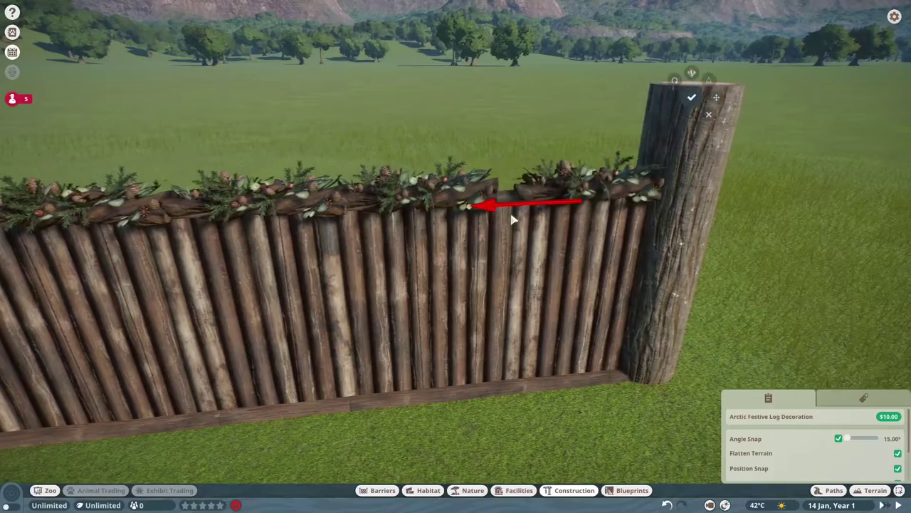
pyautogui.scroll(-6, 489, 224)
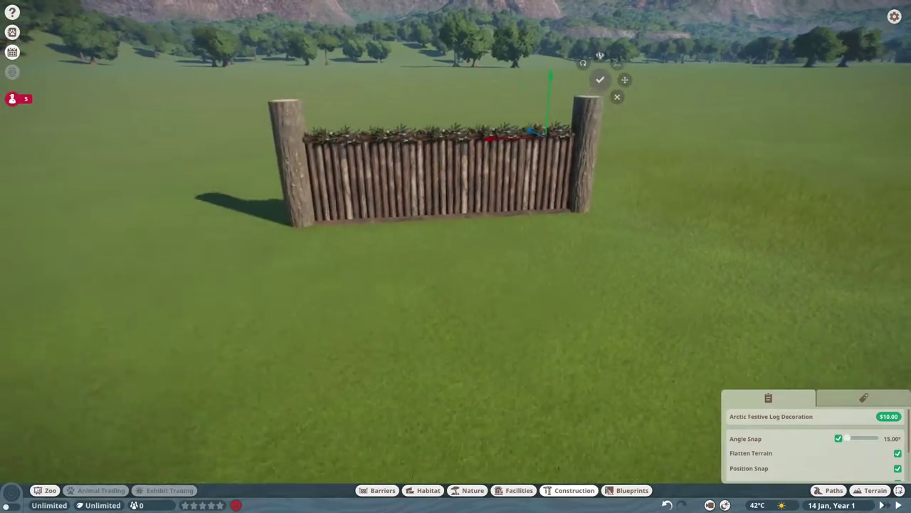
pyautogui.click(603, 77)
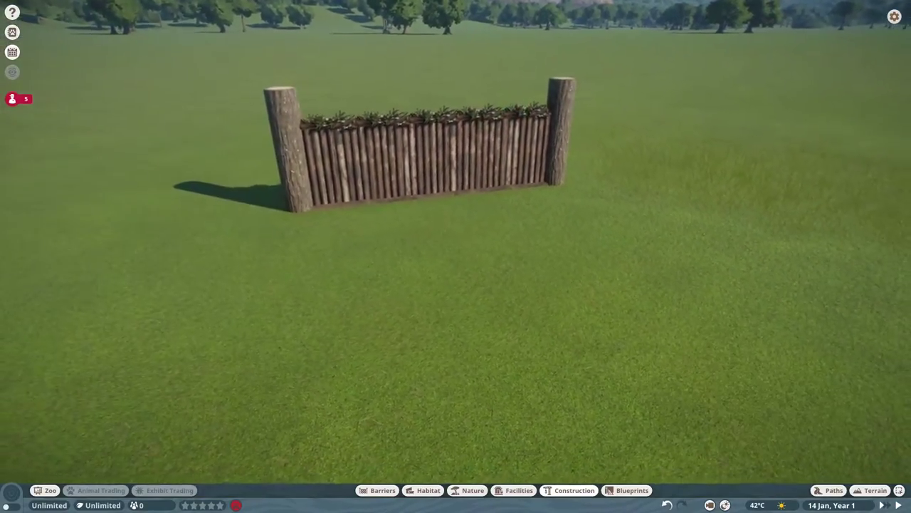
pyautogui.scroll(5, 456, 256)
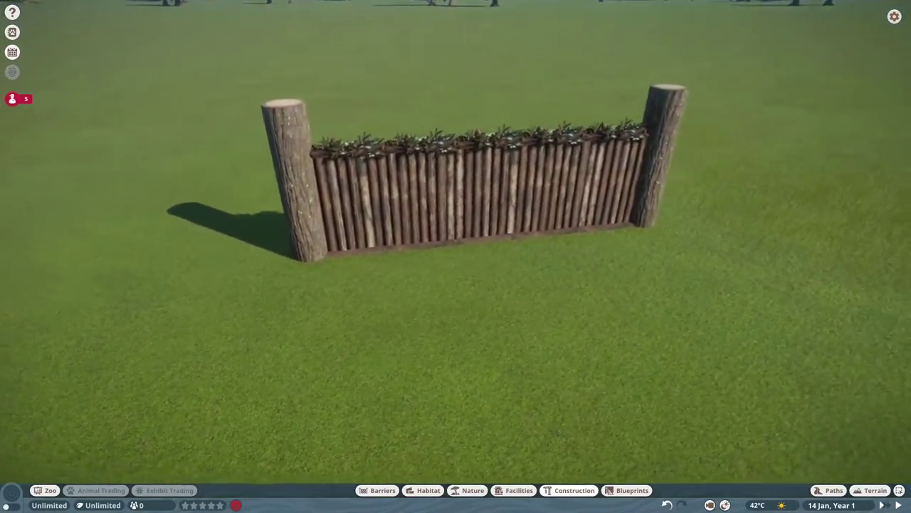
pyautogui.press('q')
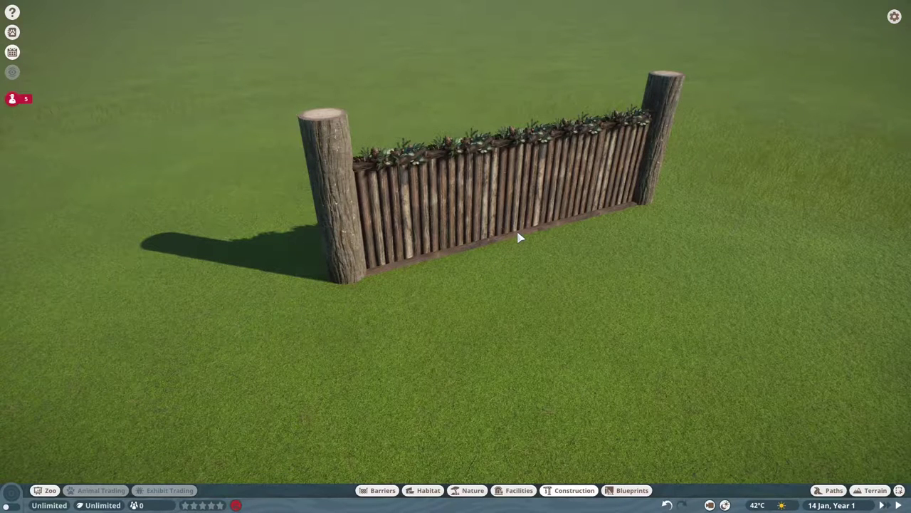
# Select and deselect the ornate railing group, then orbit to see the whole hedge fence
pyautogui.scroll(-5, 517, 248)
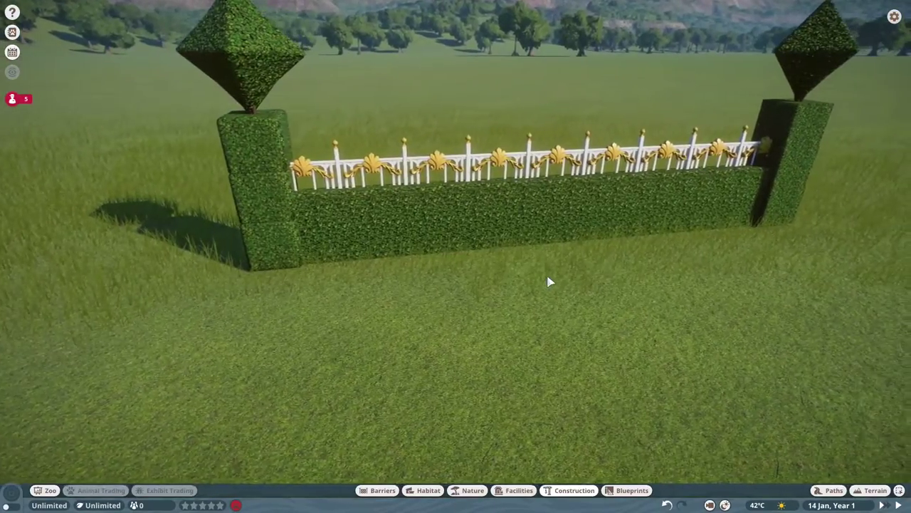
pyautogui.press('d')
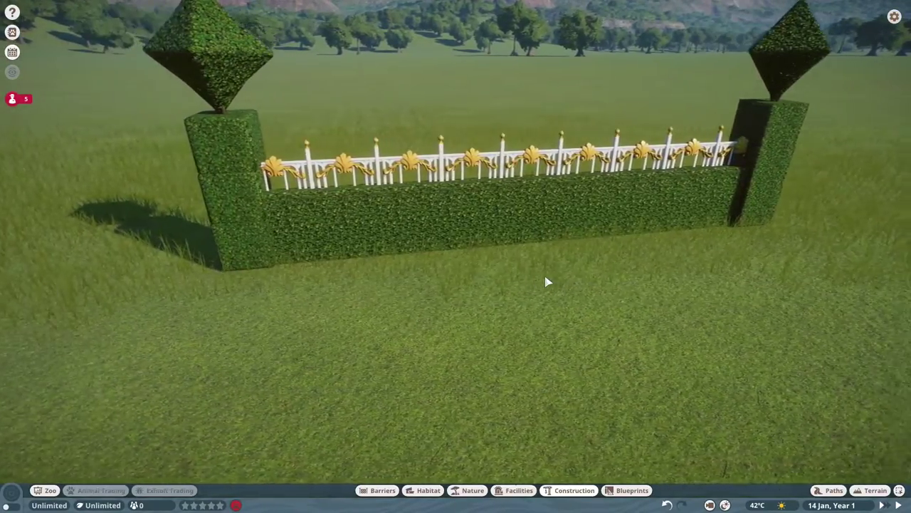
pyautogui.click(390, 232)
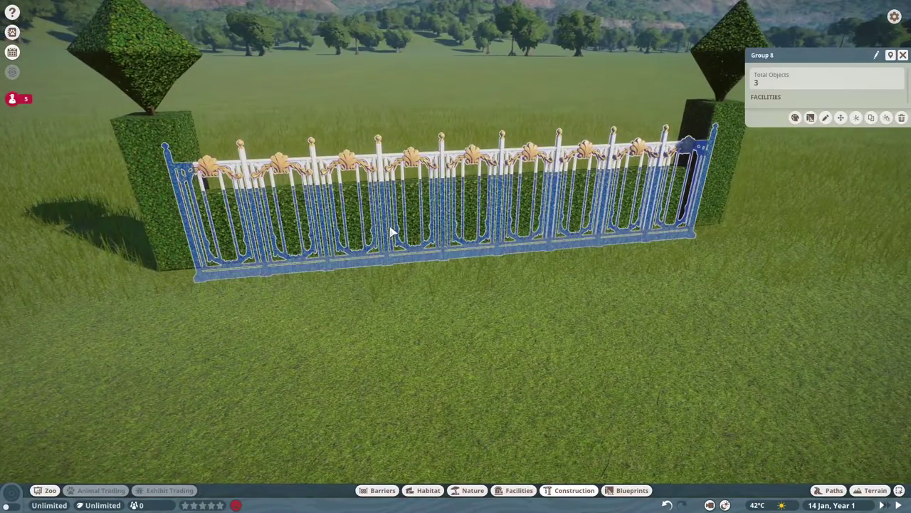
pyautogui.scroll(-5, 487, 207)
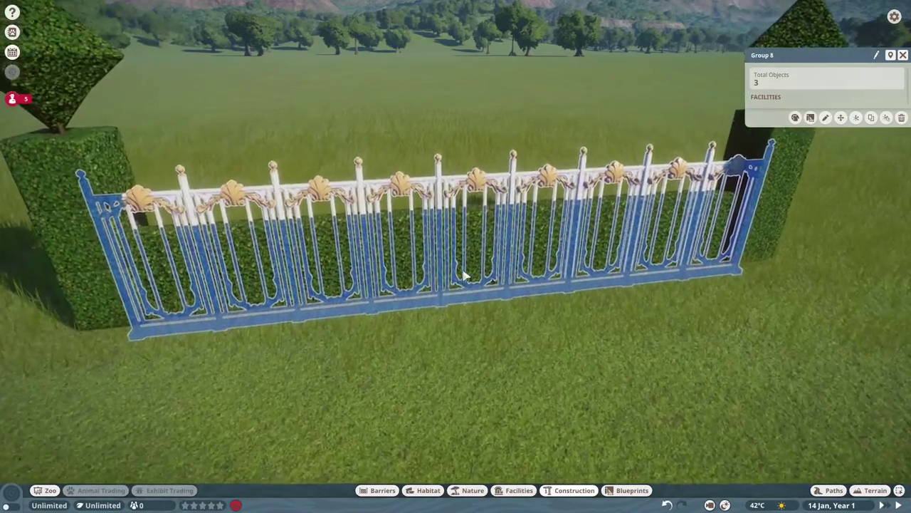
pyautogui.press('Escape')
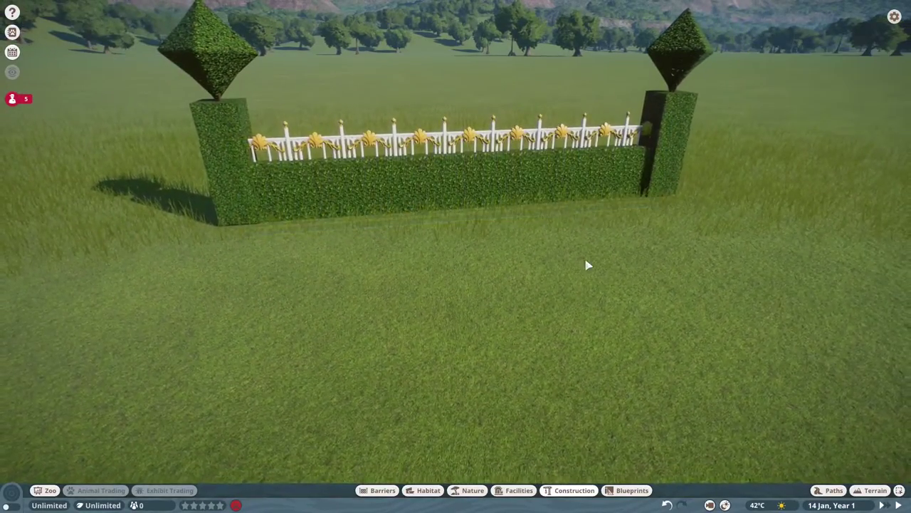
pyautogui.scroll(5, 587, 265)
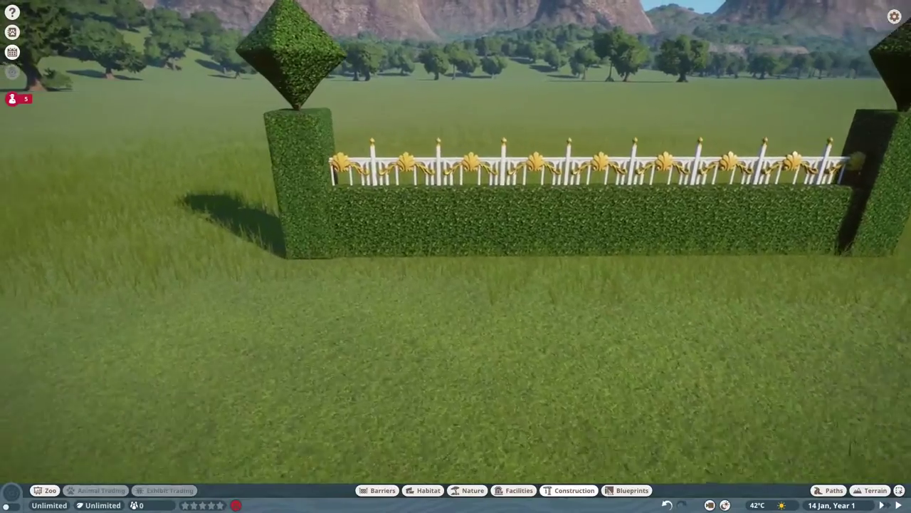
pyautogui.press('e')
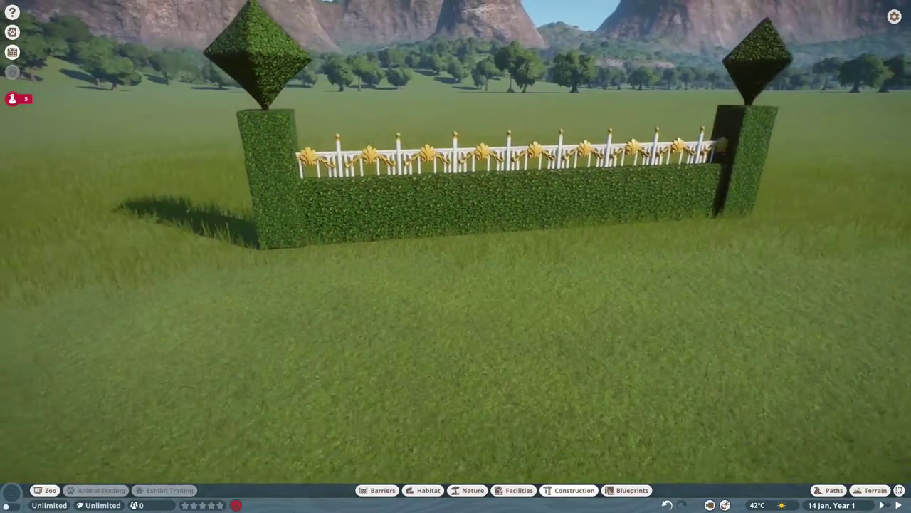
# Shift the left diamond-topped post group into place, then zoom toward the modern white wall
pyautogui.press('a')
pyautogui.scroll(3, 370, 168)
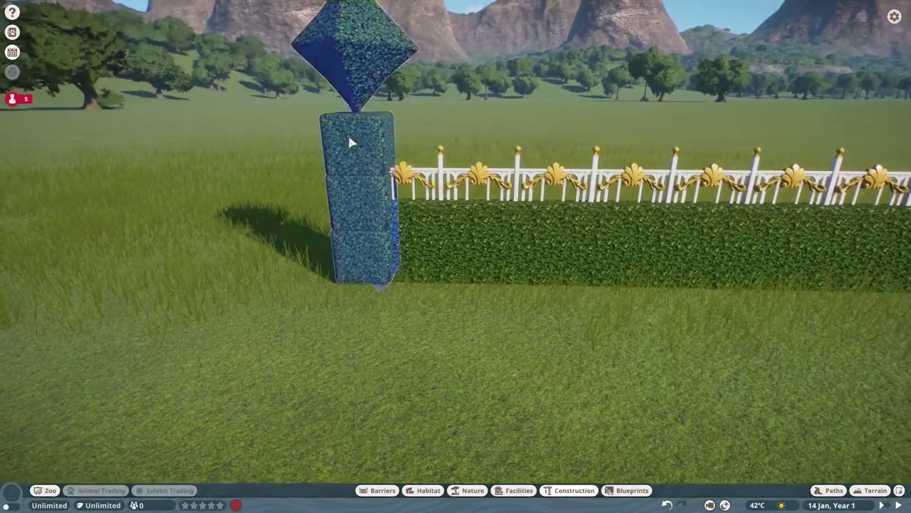
pyautogui.moveTo(406, 118); pyautogui.dragTo(380, 217)
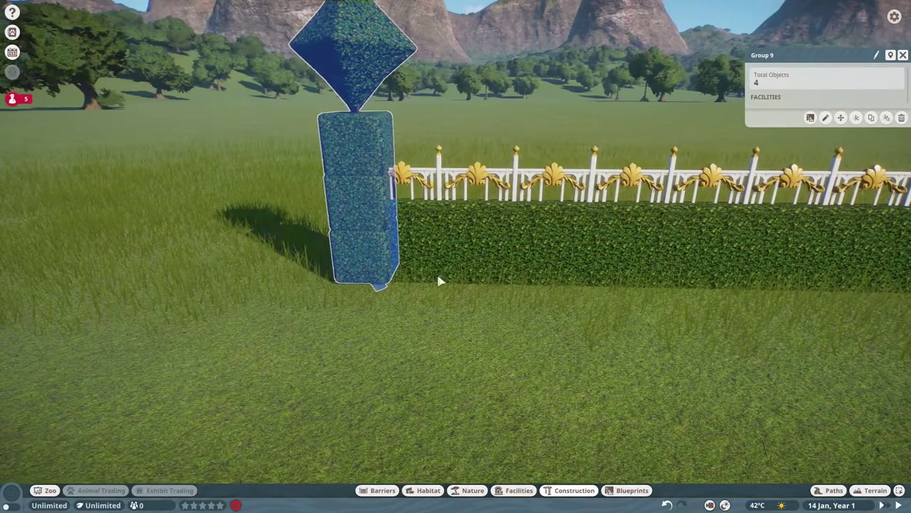
pyautogui.moveTo(430, 278); pyautogui.dragTo(420, 45)
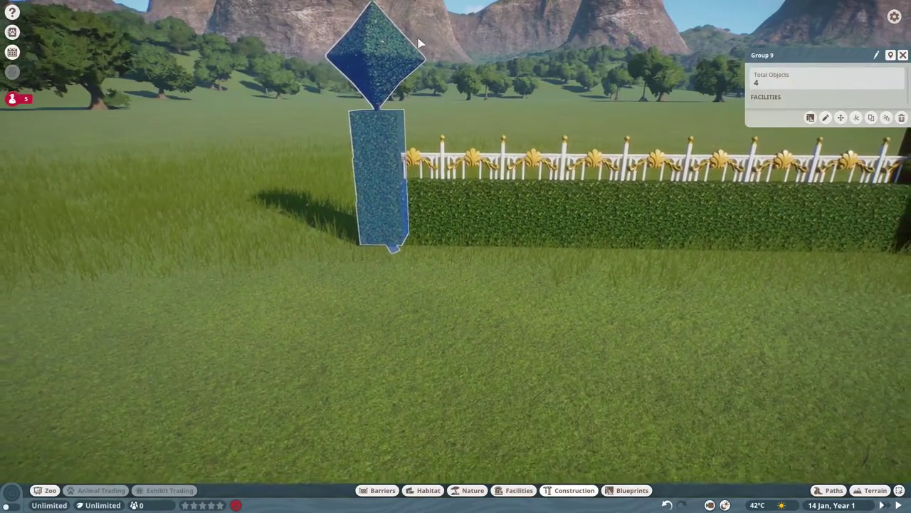
pyautogui.click(561, 305)
pyautogui.scroll(-3, 551, 305)
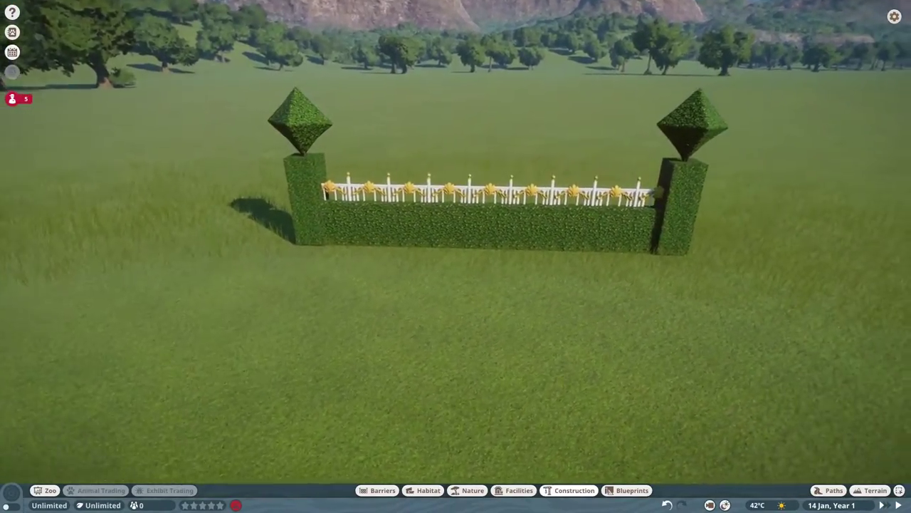
pyautogui.scroll(2, 456, 213)
pyautogui.scroll(-2, 456, 213)
pyautogui.scroll(2, 456, 213)
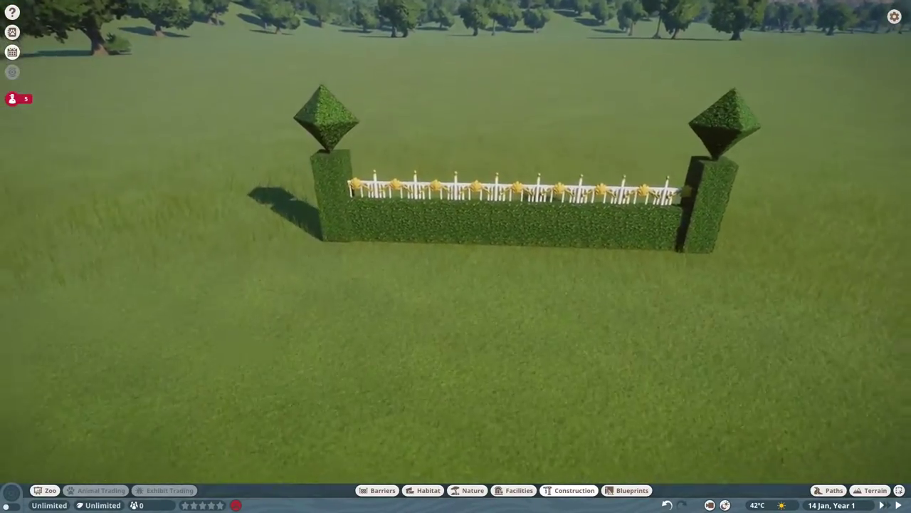
pyautogui.scroll(2, 548, 304)
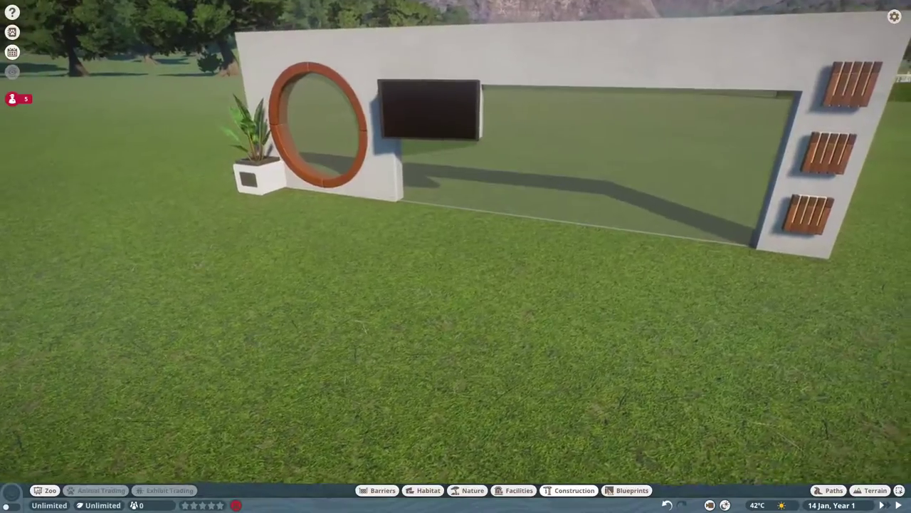
pyautogui.scroll(2, 626, 287)
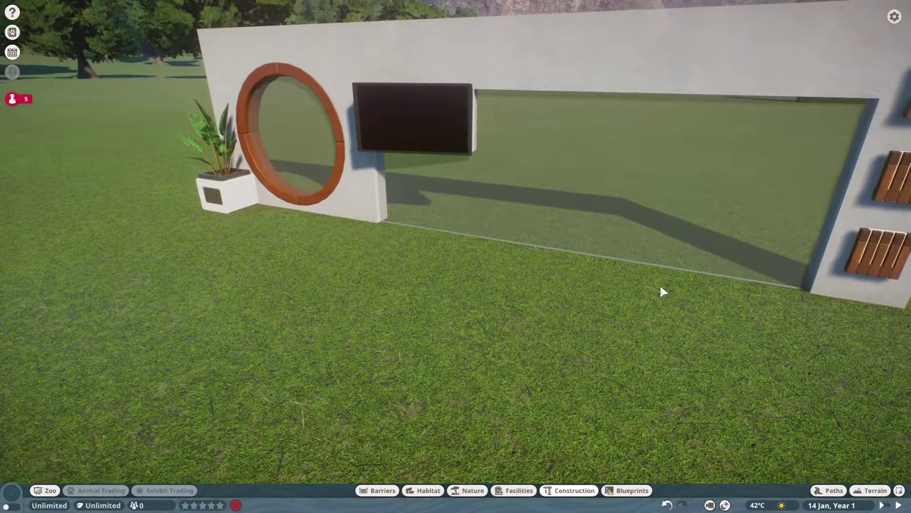
# Select the white wall's Group 4 to check it, then clear the selection
pyautogui.press('d')
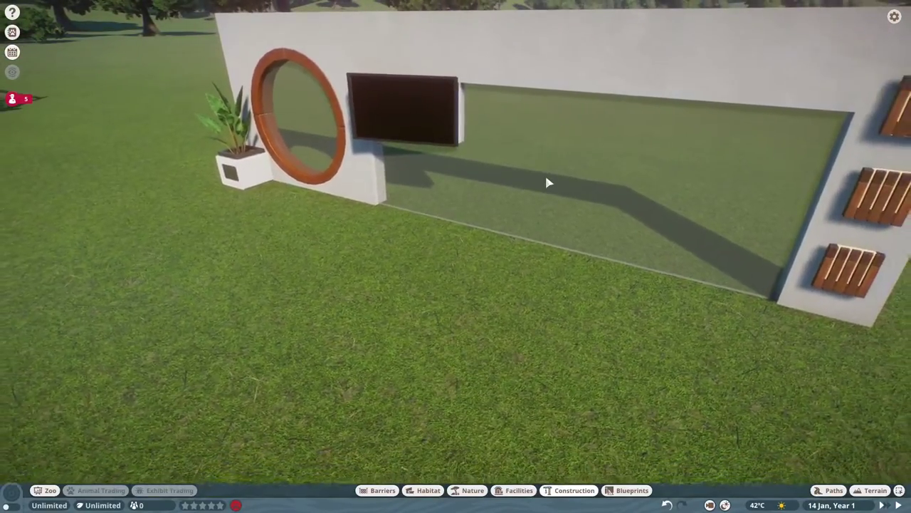
pyautogui.click(547, 185)
pyautogui.press('d')
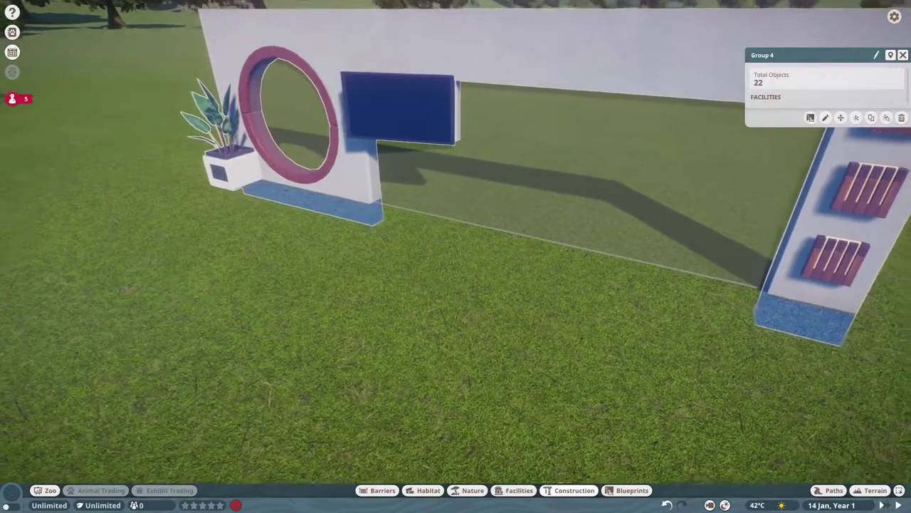
pyautogui.scroll(-3, 434, 128)
pyautogui.scroll(3, 500, 230)
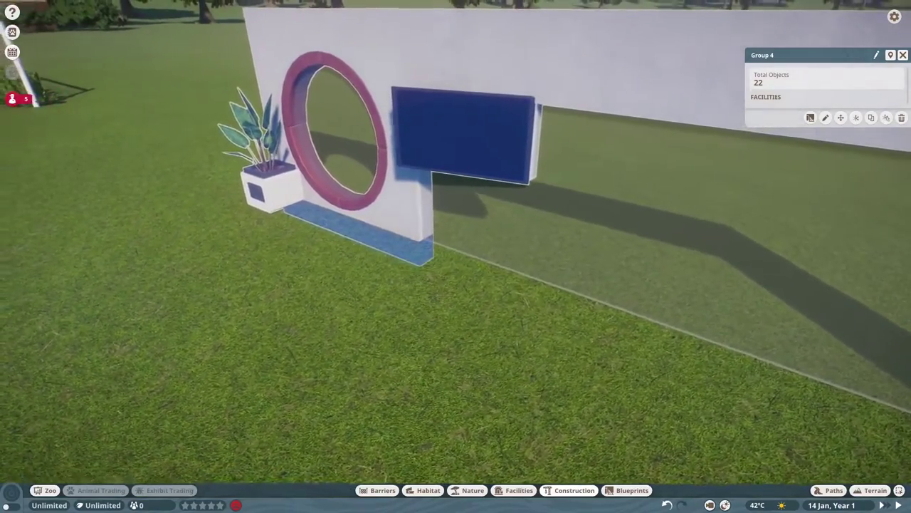
pyautogui.press('Escape')
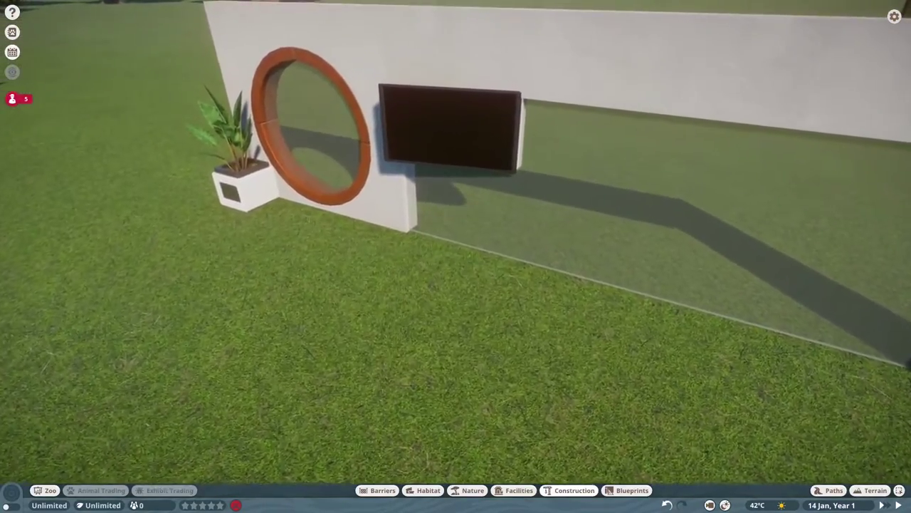
# Select the glass barrier section in the wall and bring up Edit Barrier for it
pyautogui.press('q')
pyautogui.press('a')
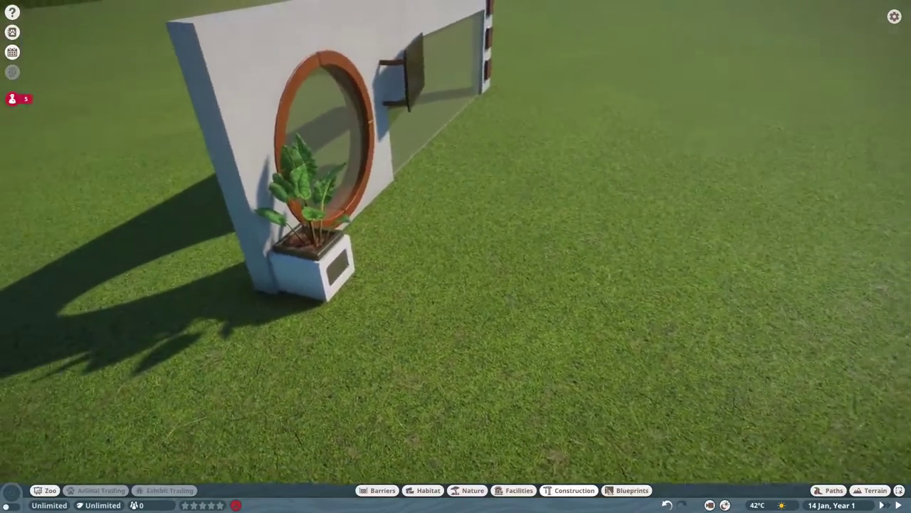
pyautogui.press('q')
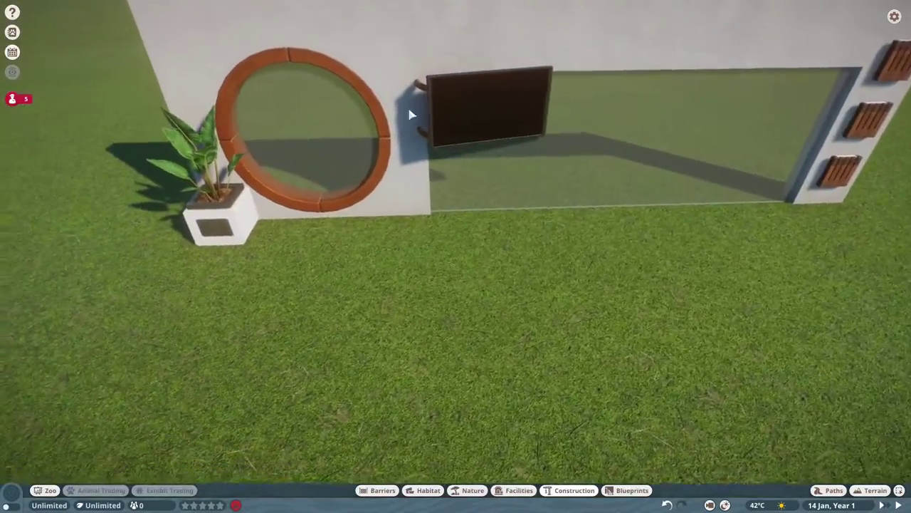
pyautogui.press('d')
pyautogui.click(485, 177)
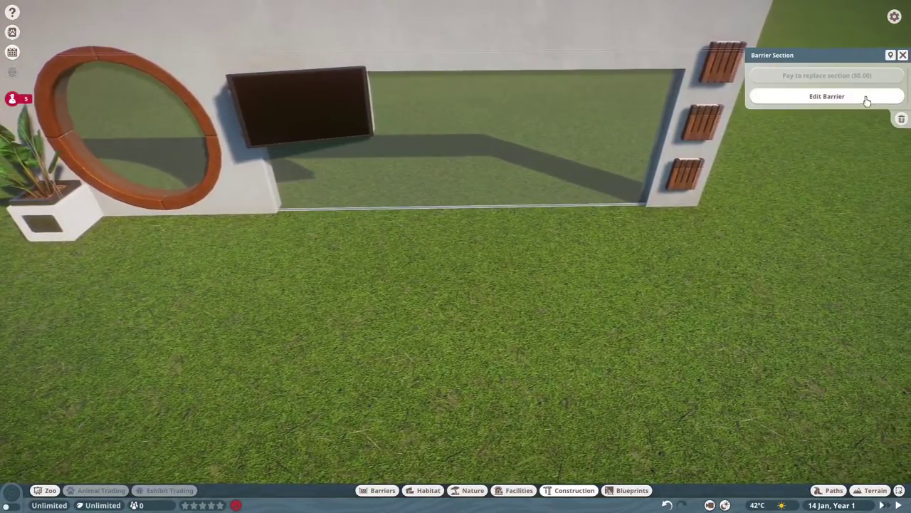
pyautogui.click(827, 96)
# Leave barrier editing with no changes and circle the wall toward the round window and planter
pyautogui.press('d')
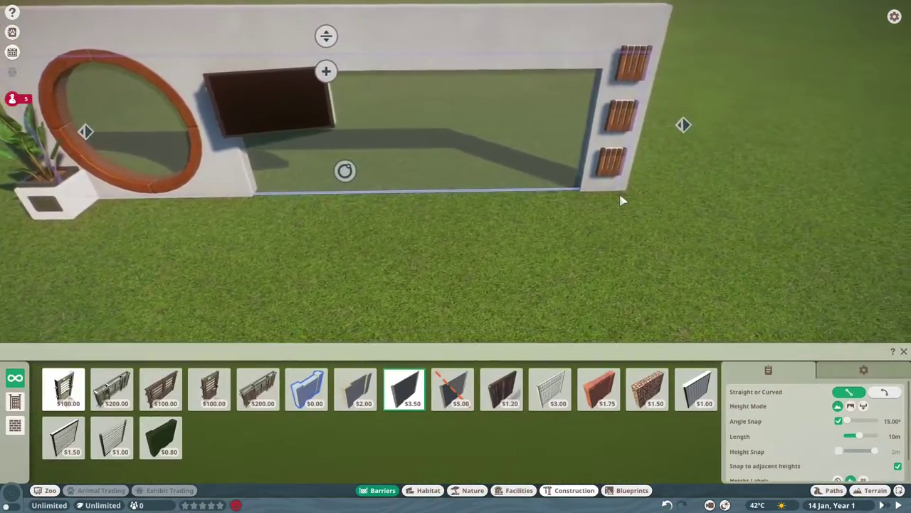
pyautogui.press('a')
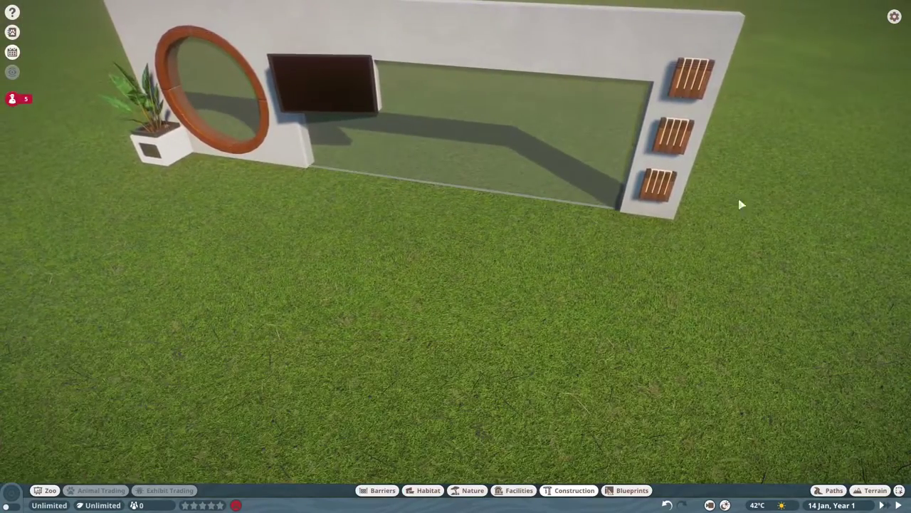
pyautogui.press('e')
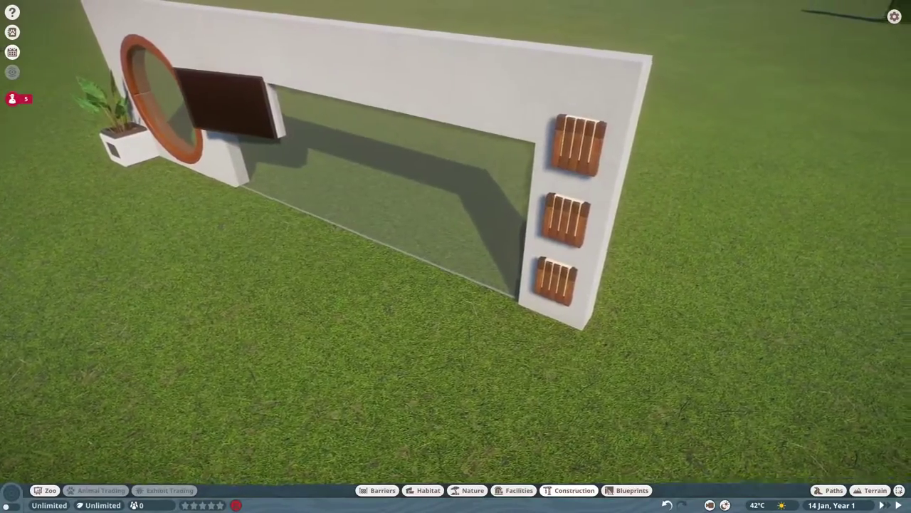
pyautogui.press('e')
pyautogui.scroll(2, 375, 133)
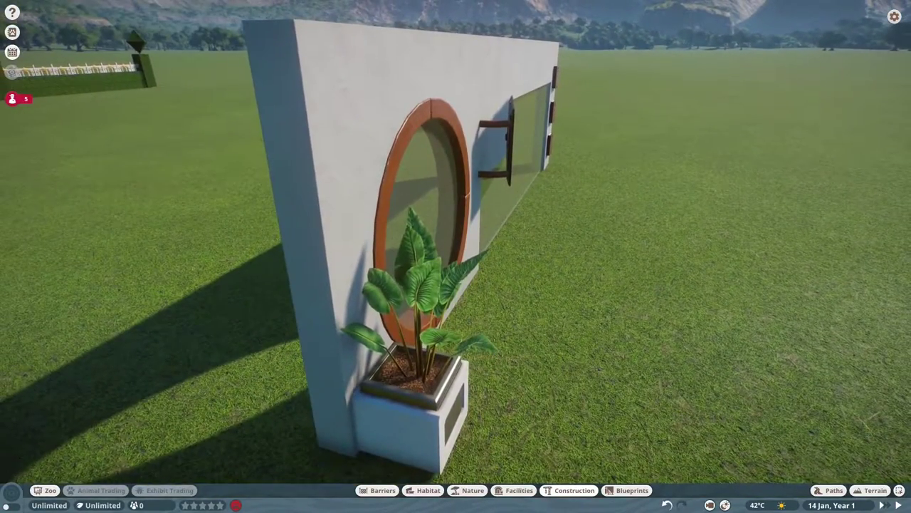
pyautogui.press('q')
pyautogui.press('e')
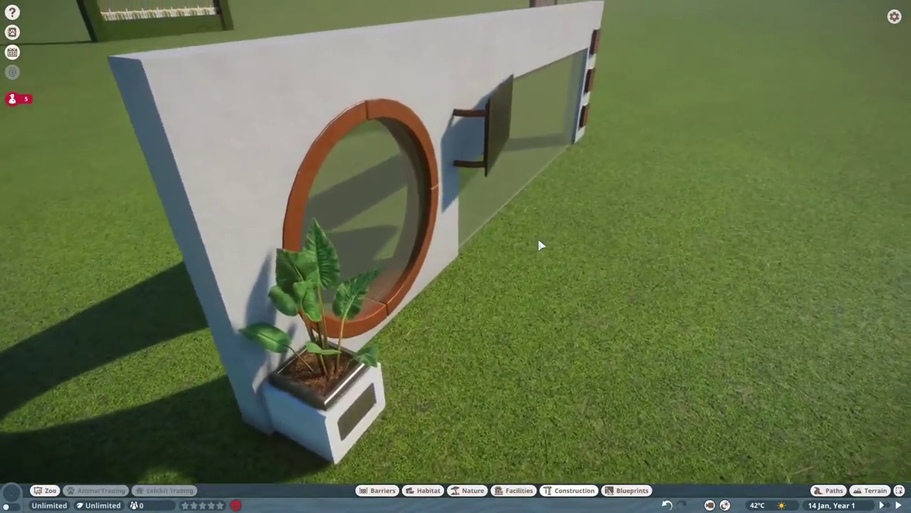
pyautogui.scroll(-2, 629, 240)
pyautogui.scroll(3, 622, 250)
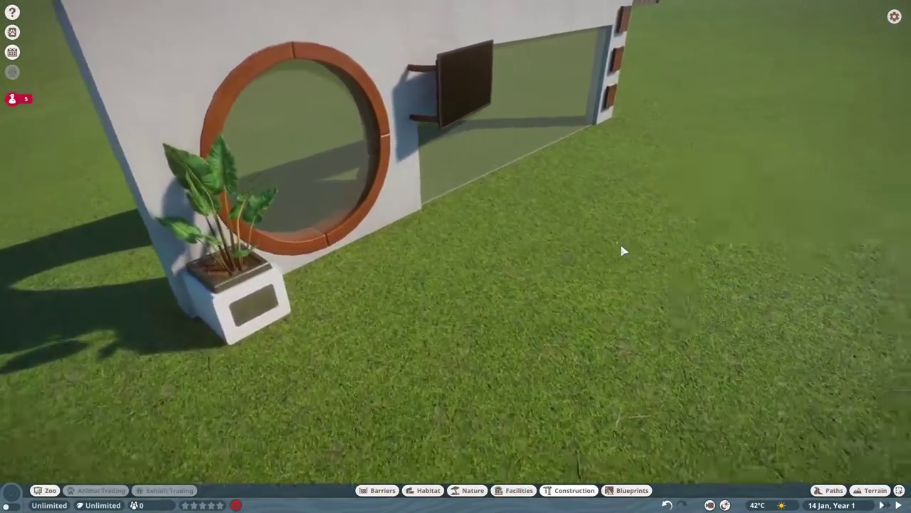
pyautogui.scroll(2, 622, 250)
pyautogui.scroll(-2, 600, 250)
pyautogui.scroll(2, 598, 251)
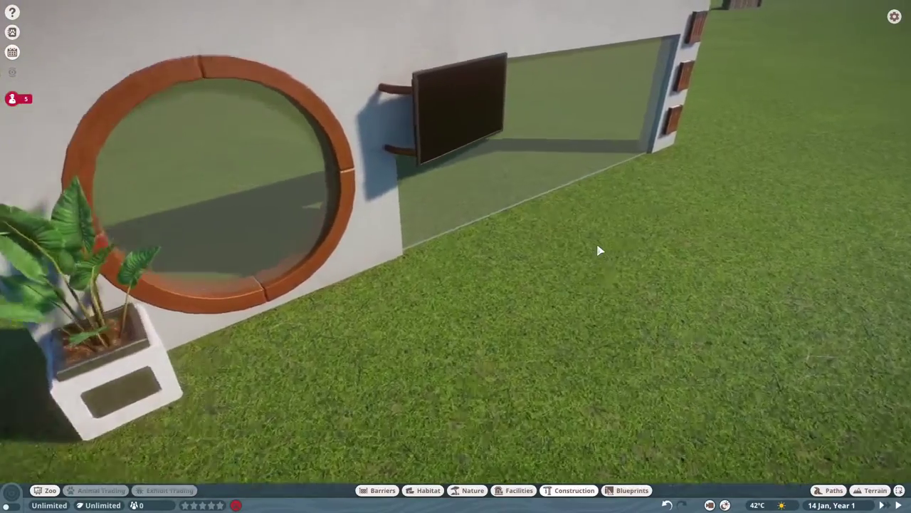
pyautogui.scroll(-2, 598, 251)
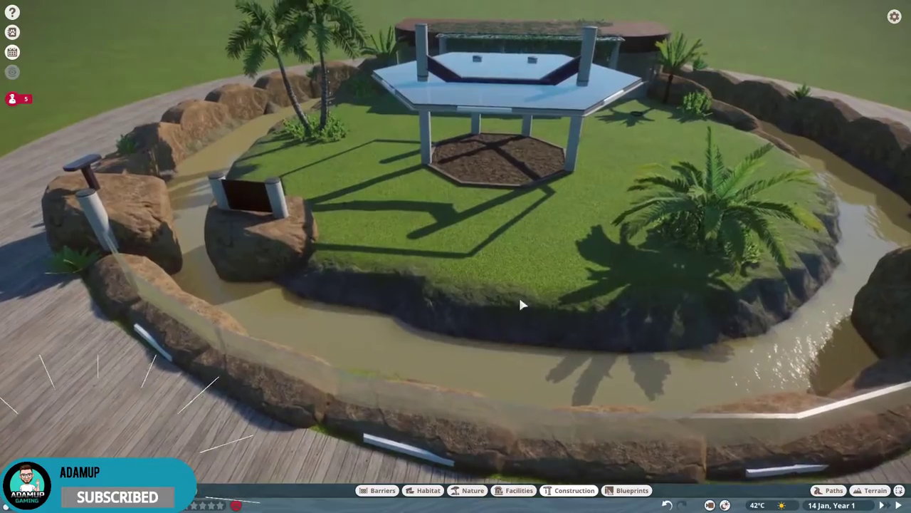
# Zoom in and out over the round island habitat to inspect its moat, rock edging and glass barrier
pyautogui.scroll(-2, 520, 303)
pyautogui.scroll(2, 521, 304)
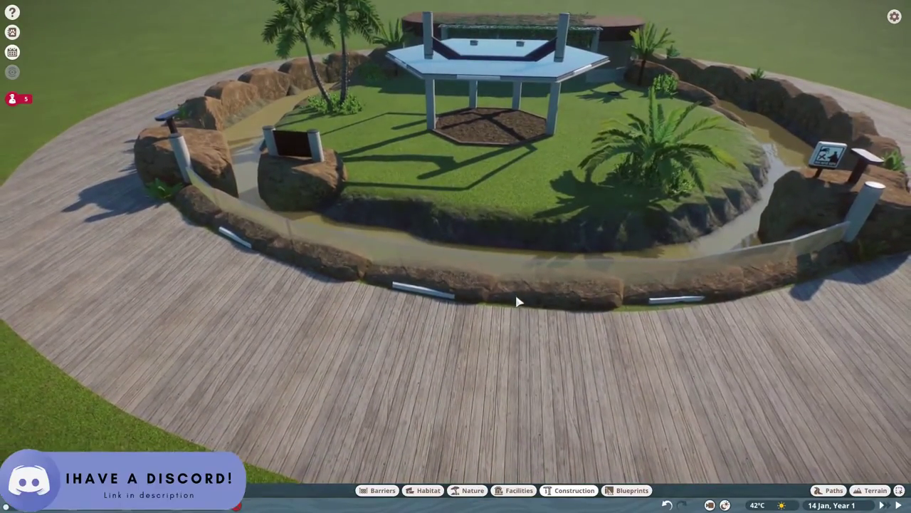
pyautogui.scroll(-2, 513, 293)
pyautogui.scroll(2, 504, 283)
pyautogui.scroll(-2, 503, 282)
pyautogui.scroll(2, 503, 282)
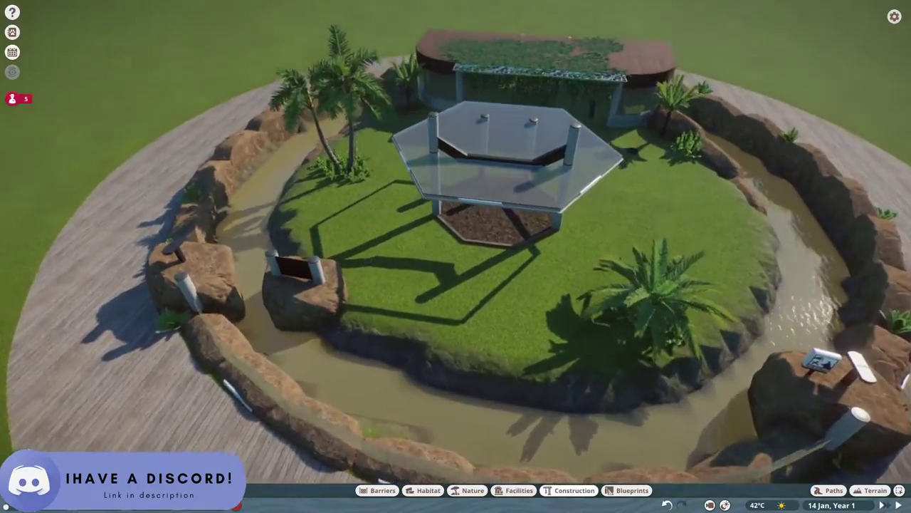
pyautogui.scroll(-3, 499, 247)
pyautogui.scroll(3, 637, 278)
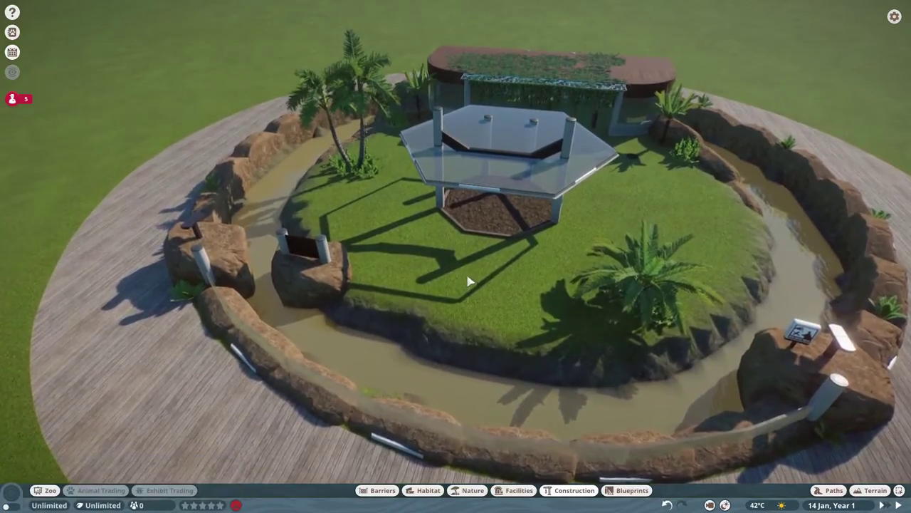
pyautogui.scroll(-3, 468, 281)
pyautogui.scroll(2, 466, 280)
pyautogui.scroll(-2, 465, 279)
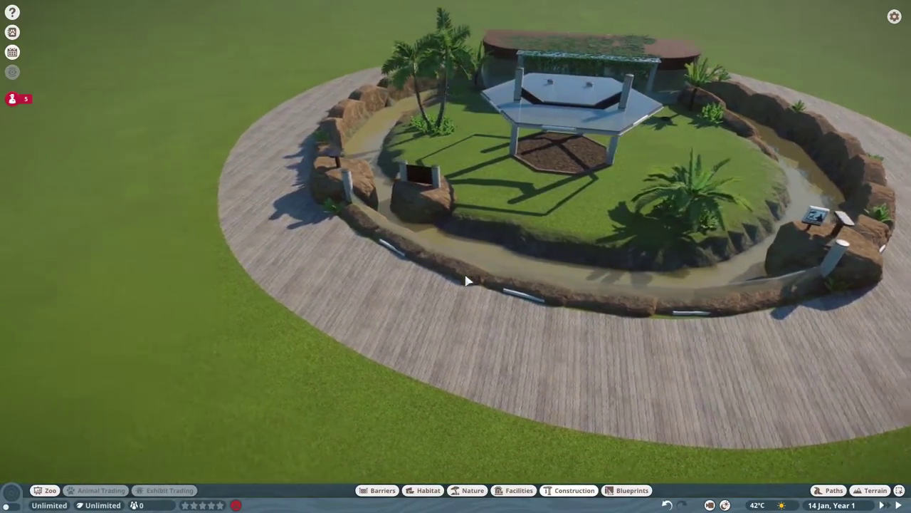
pyautogui.scroll(3, 465, 279)
pyautogui.scroll(-3, 465, 279)
pyautogui.scroll(2, 465, 279)
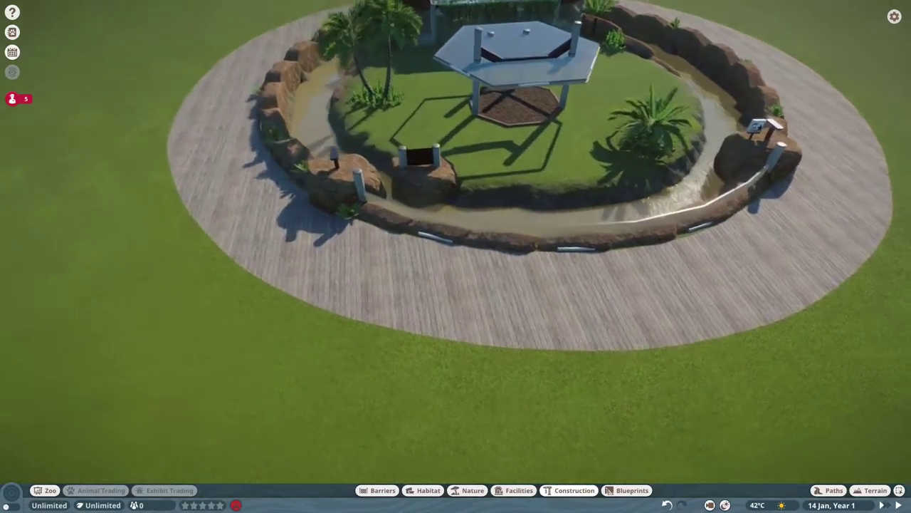
pyautogui.scroll(2, 671, 162)
pyautogui.scroll(-3, 638, 292)
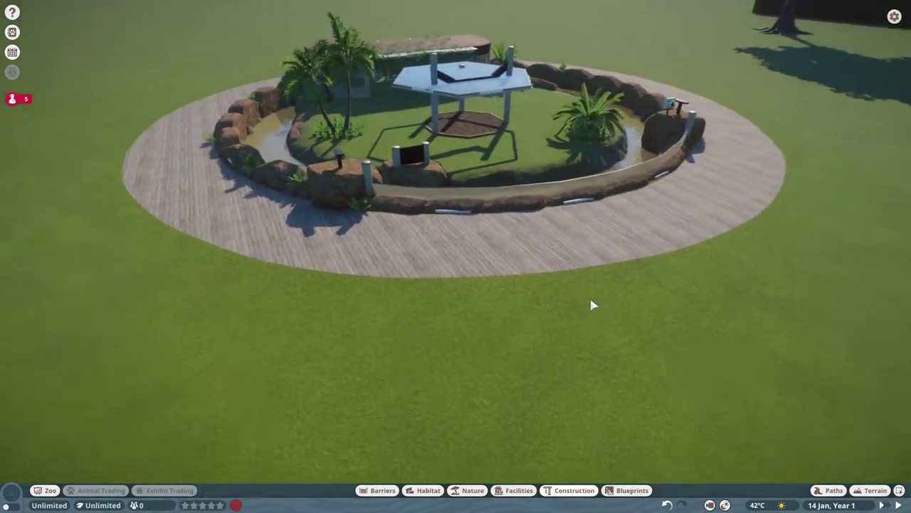
pyautogui.scroll(4, 593, 306)
pyautogui.scroll(4, 409, 305)
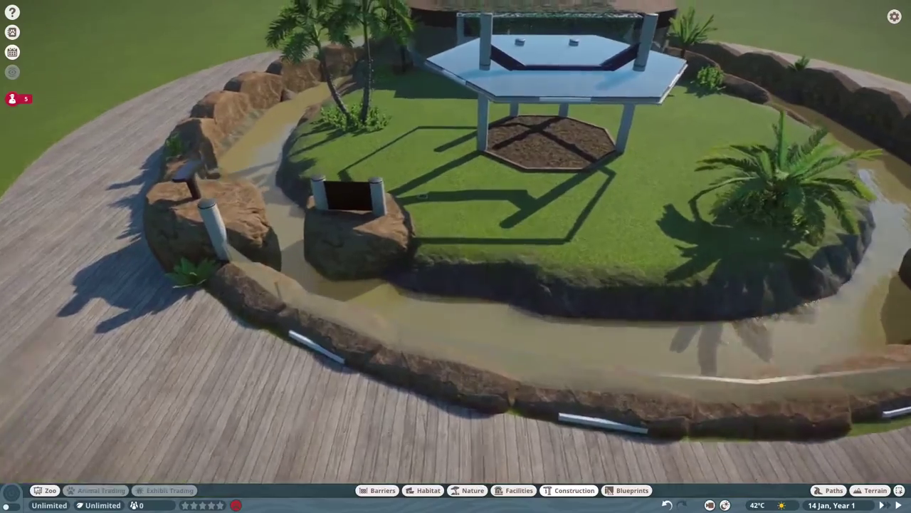
pyautogui.scroll(-5, 408, 305)
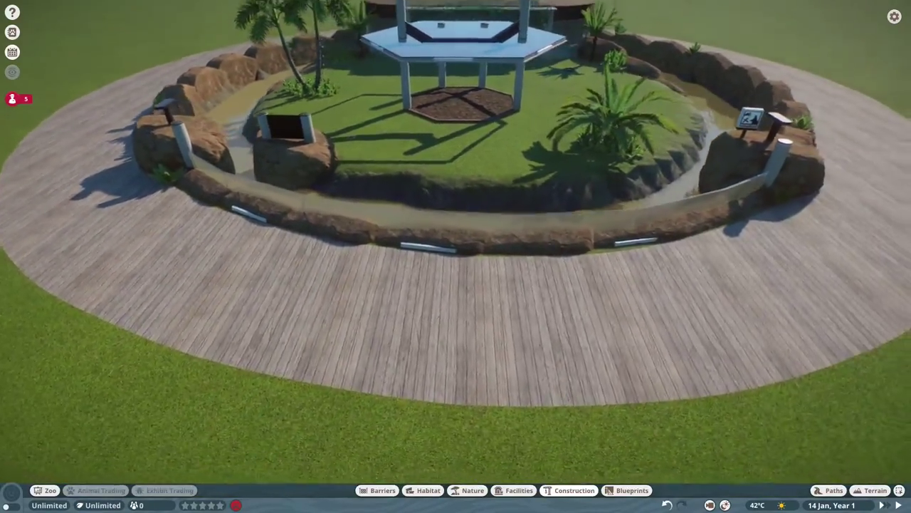
pyautogui.scroll(4, 456, 243)
pyautogui.scroll(3, 543, 267)
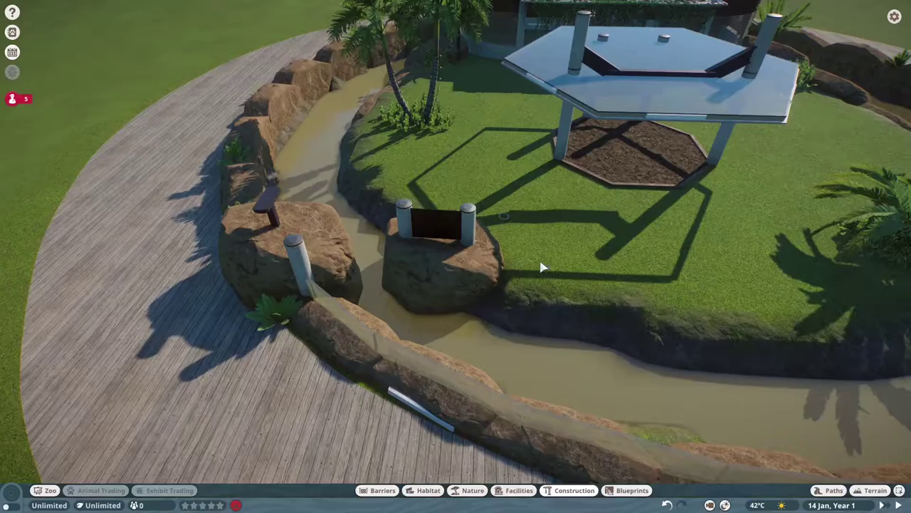
pyautogui.scroll(-4, 541, 267)
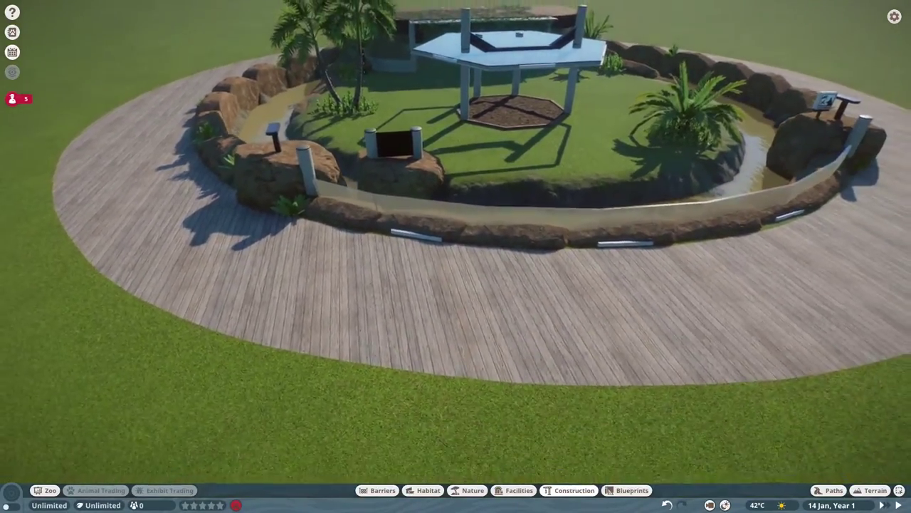
pyautogui.scroll(3, 543, 264)
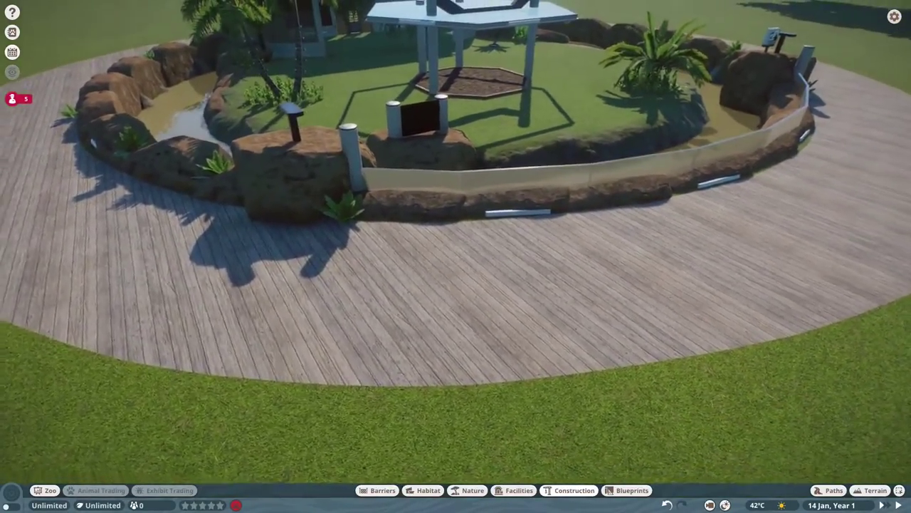
pyautogui.scroll(5, 543, 264)
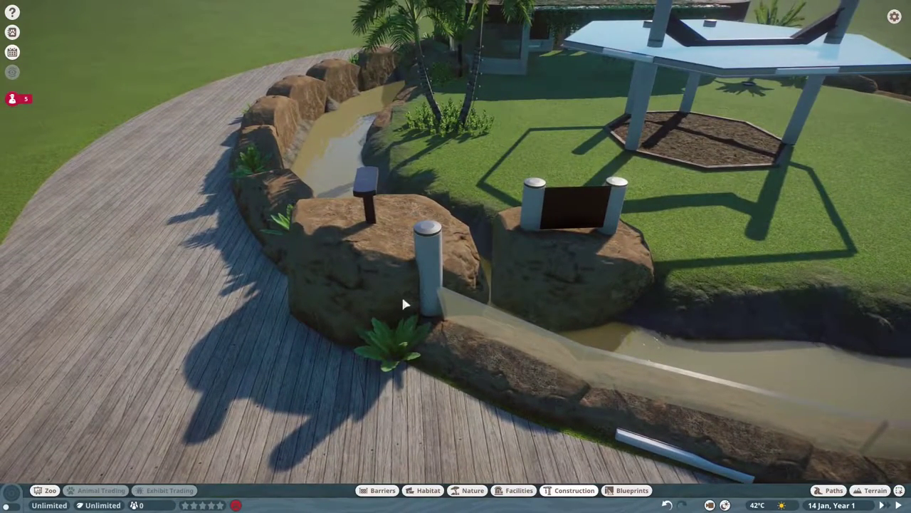
pyautogui.press('d')
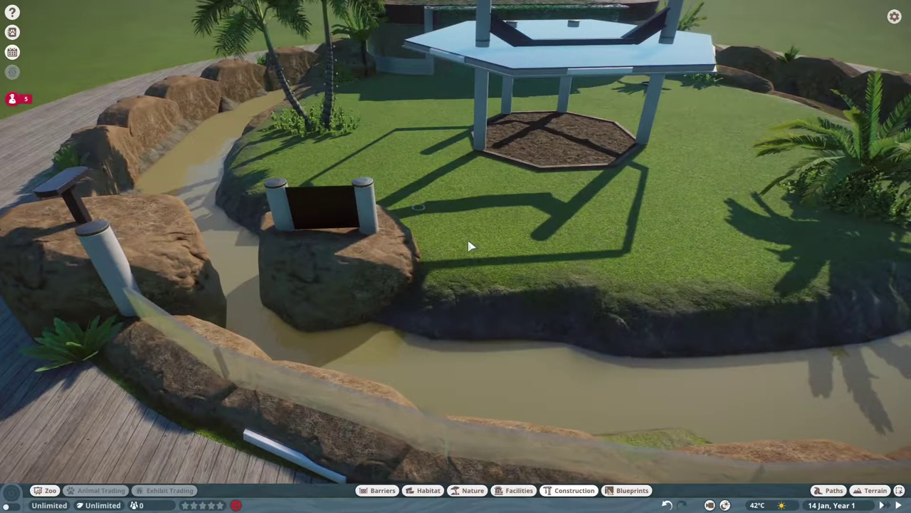
pyautogui.scroll(-3, 467, 248)
pyautogui.scroll(4, 467, 247)
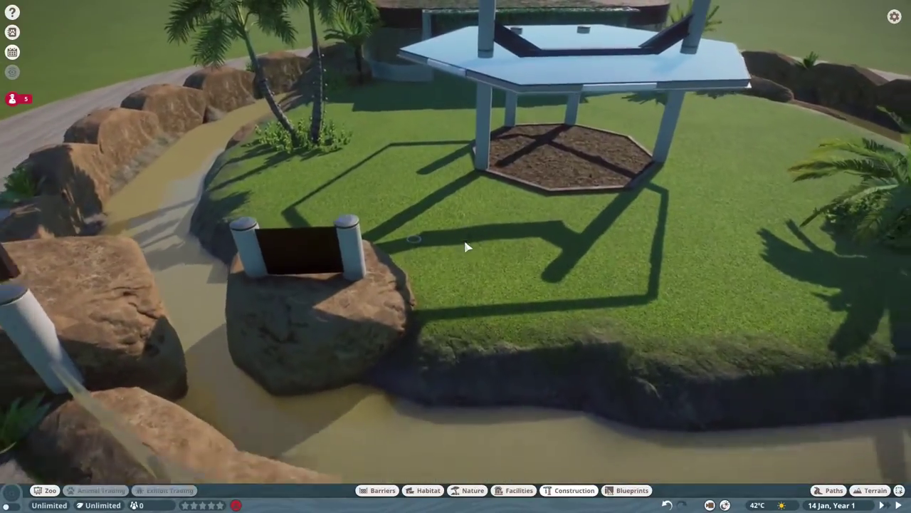
pyautogui.scroll(-2, 466, 247)
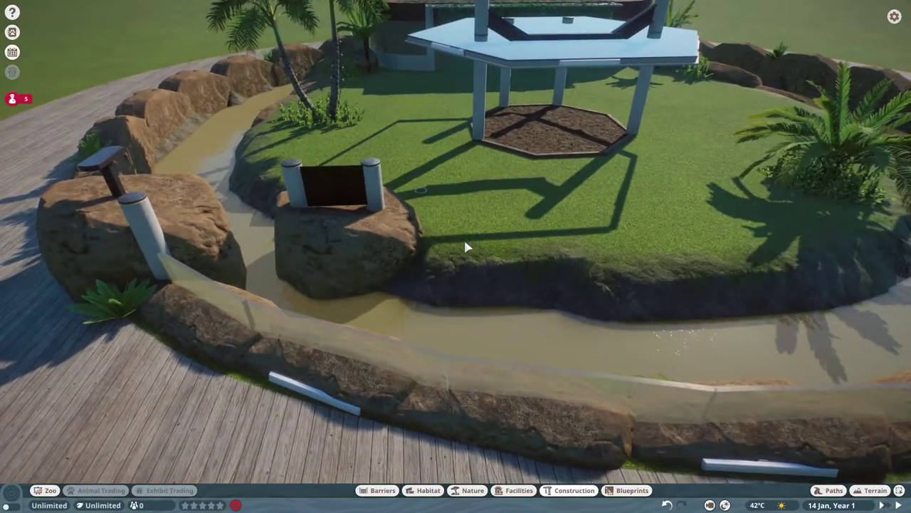
pyautogui.press('q')
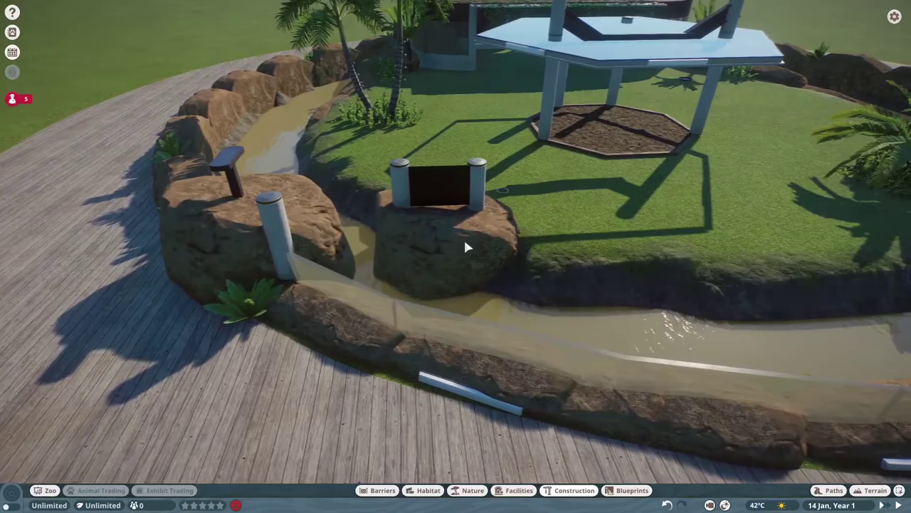
pyautogui.scroll(5, 371, 125)
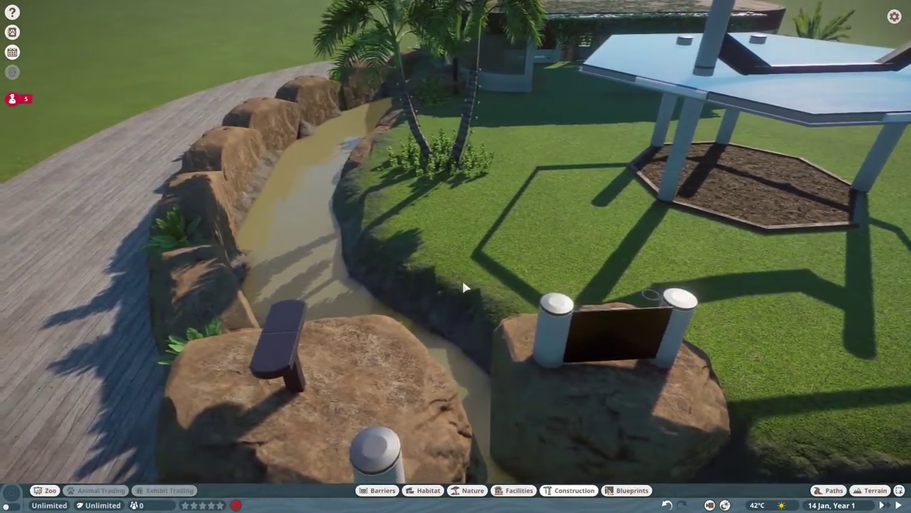
pyautogui.press('q')
pyautogui.scroll(-3, 464, 287)
pyautogui.press('e')
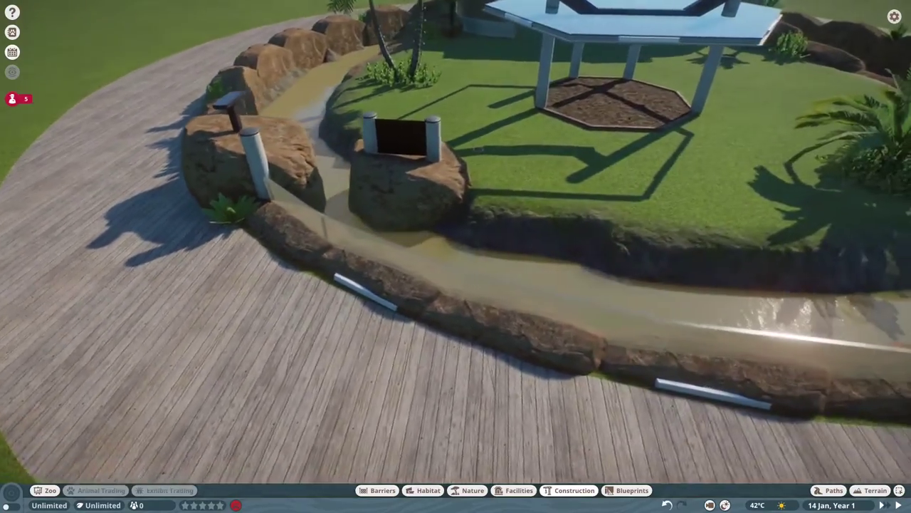
pyautogui.scroll(3, 479, 210)
pyautogui.press('q')
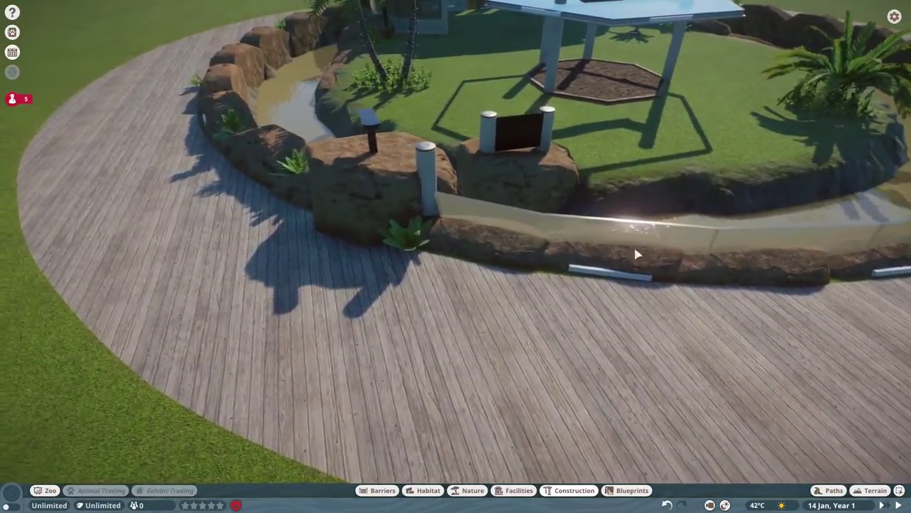
pyautogui.scroll(2, 628, 273)
pyautogui.scroll(-3, 390, 216)
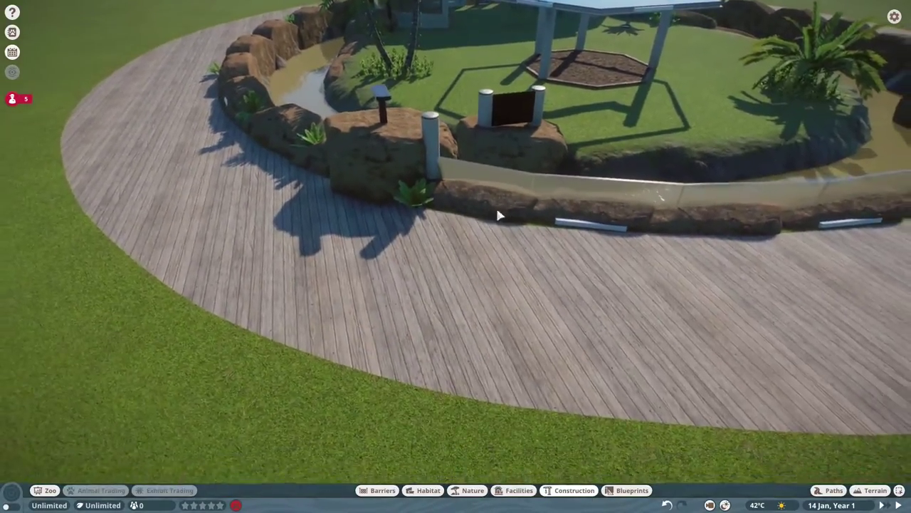
pyautogui.scroll(2, 492, 213)
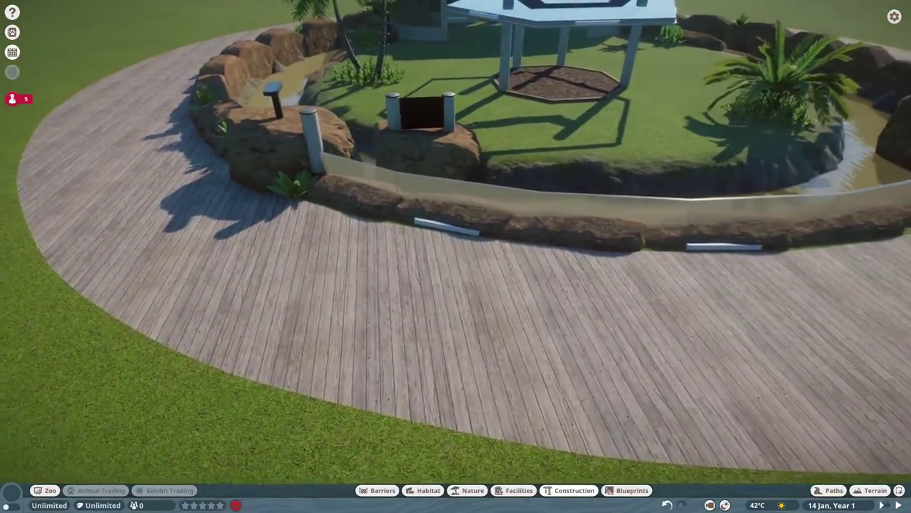
pyautogui.scroll(3, 183, 51)
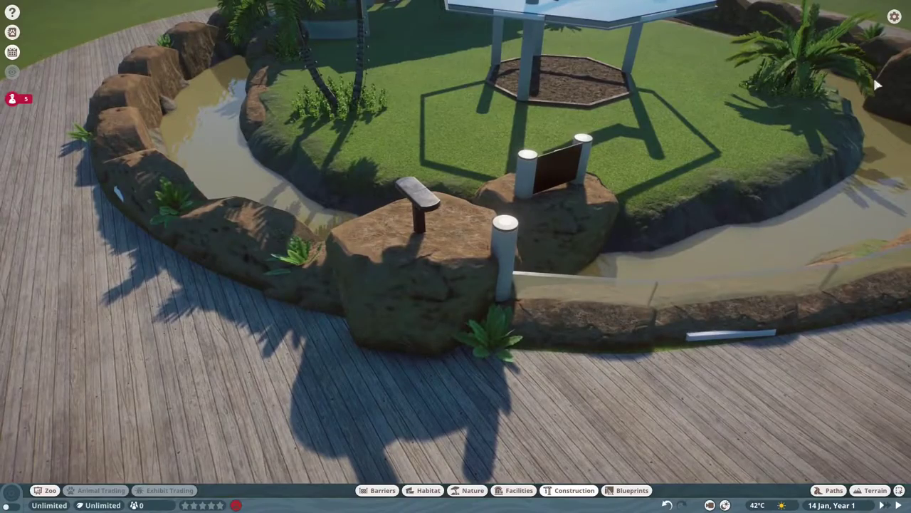
pyautogui.press('d')
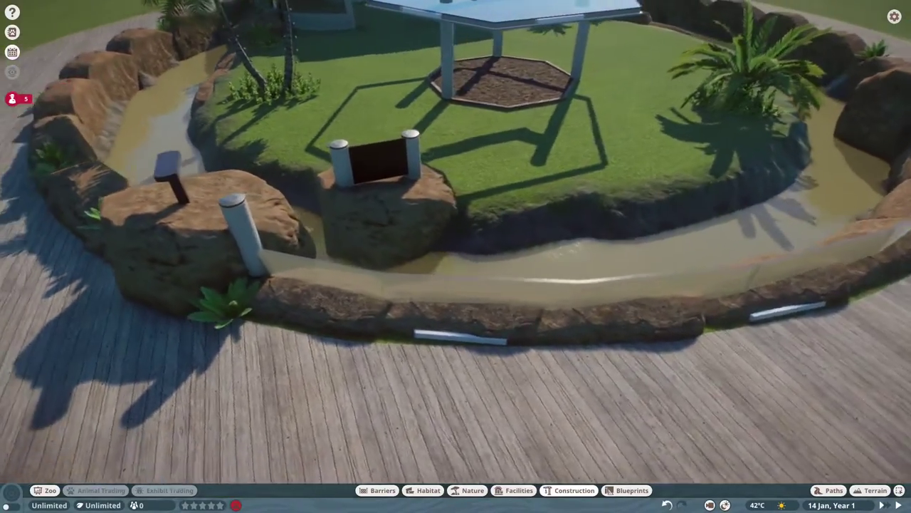
pyautogui.press('q')
pyautogui.press('q')
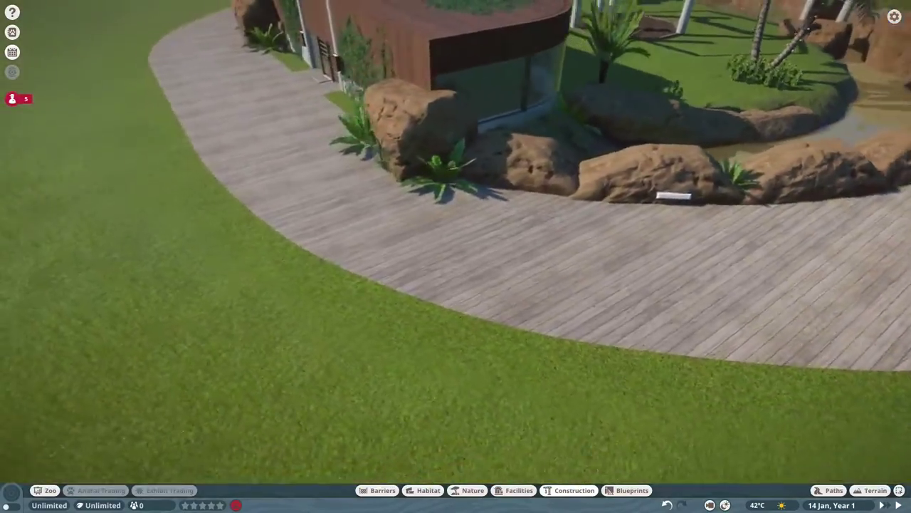
pyautogui.scroll(3, 450, 269)
# Start editing the habitat's barrier and choose the $0.00 Null barrier type
pyautogui.click(450, 268)
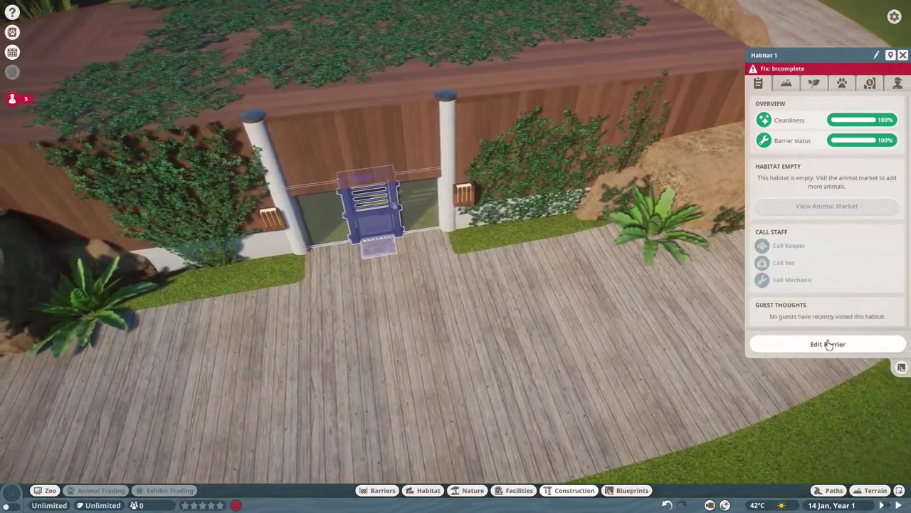
pyautogui.click(772, 344)
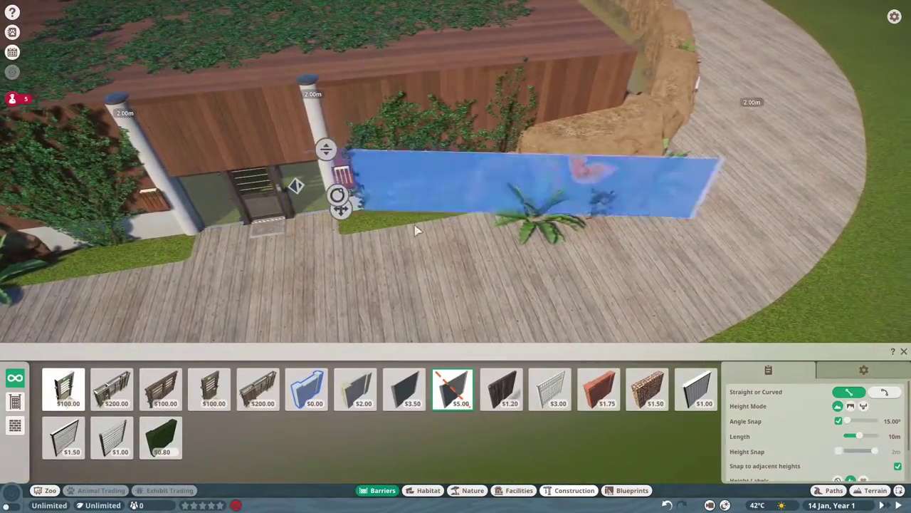
pyautogui.click(351, 203)
pyautogui.scroll(2, 443, 239)
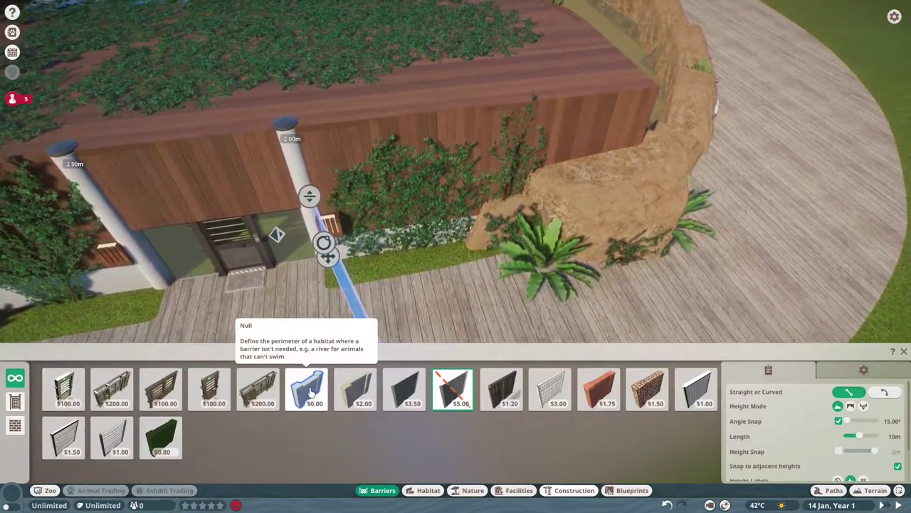
# Place the first Null barrier section from the gate post along the rock wall
pyautogui.press('w')
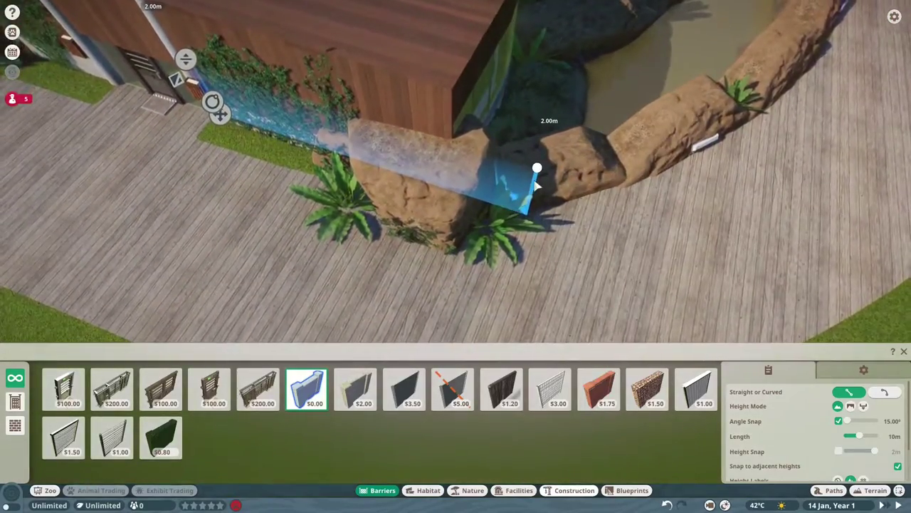
pyautogui.press('q')
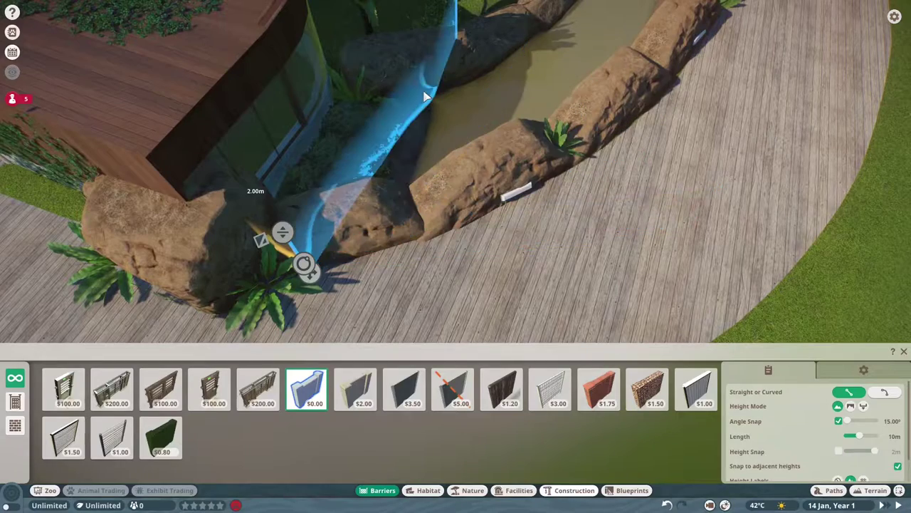
pyautogui.press('q')
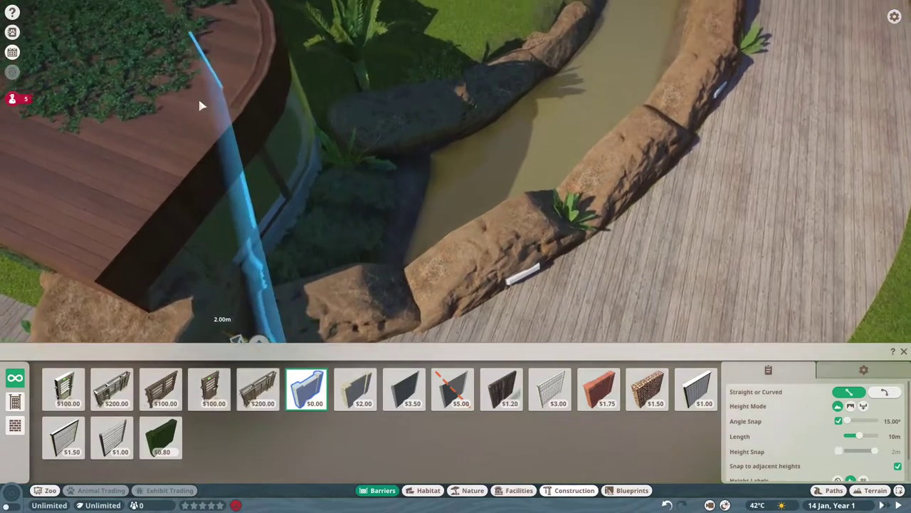
pyautogui.press('e')
pyautogui.press('w')
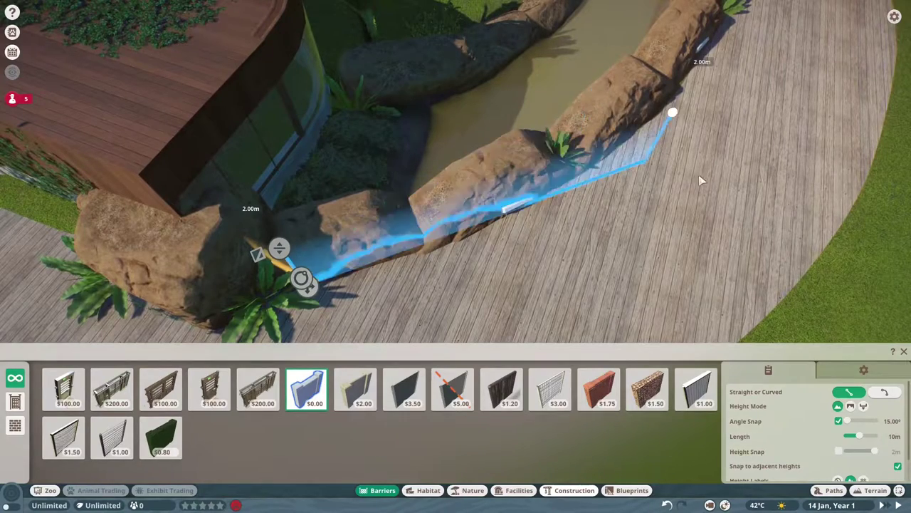
pyautogui.press('q')
pyautogui.press('e')
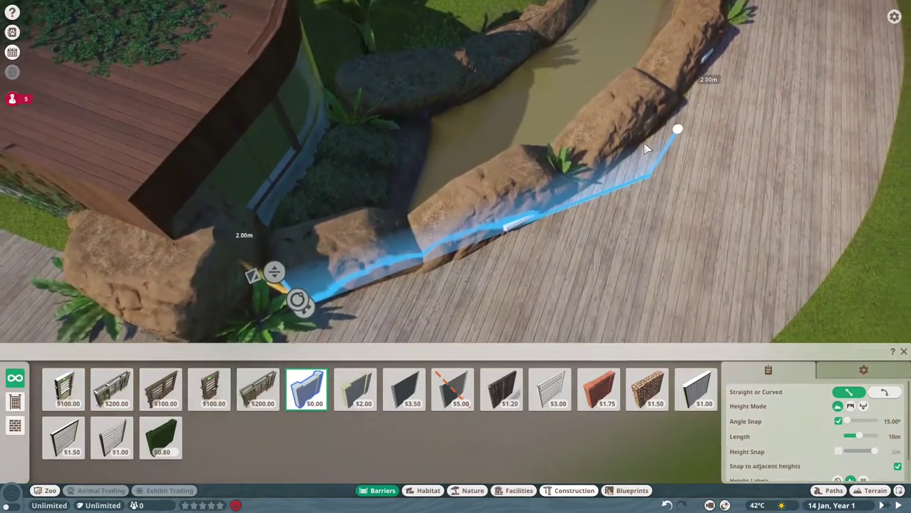
pyautogui.click(702, 219)
pyautogui.press('e')
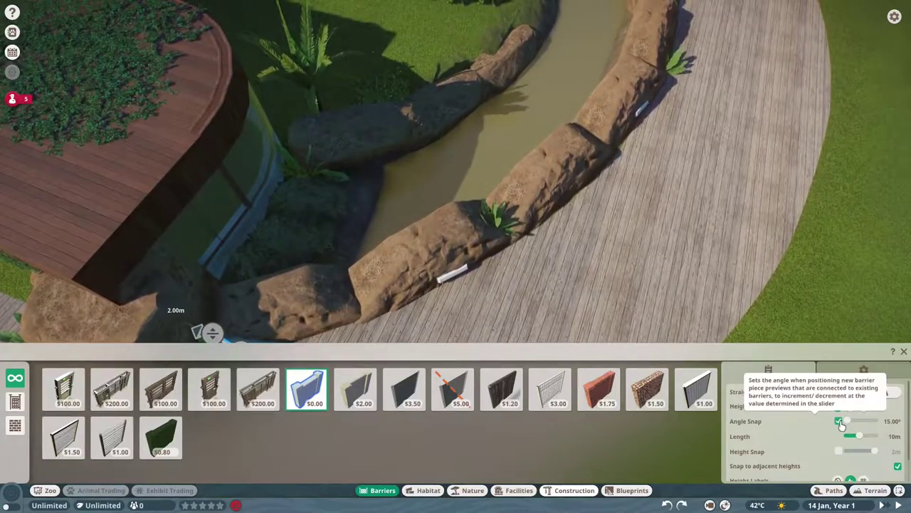
# Turn off Angle Snap and lay Null sections along the moat's rock edge
pyautogui.click(840, 421)
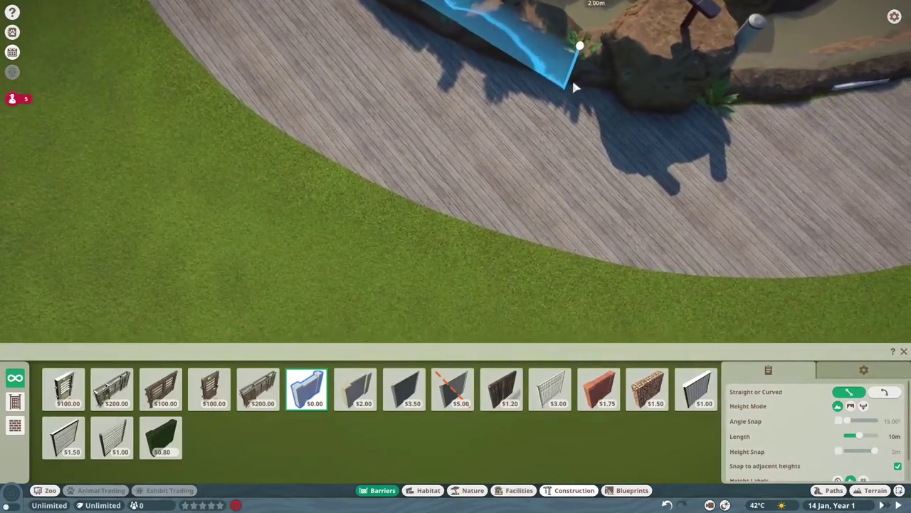
pyautogui.click(573, 80)
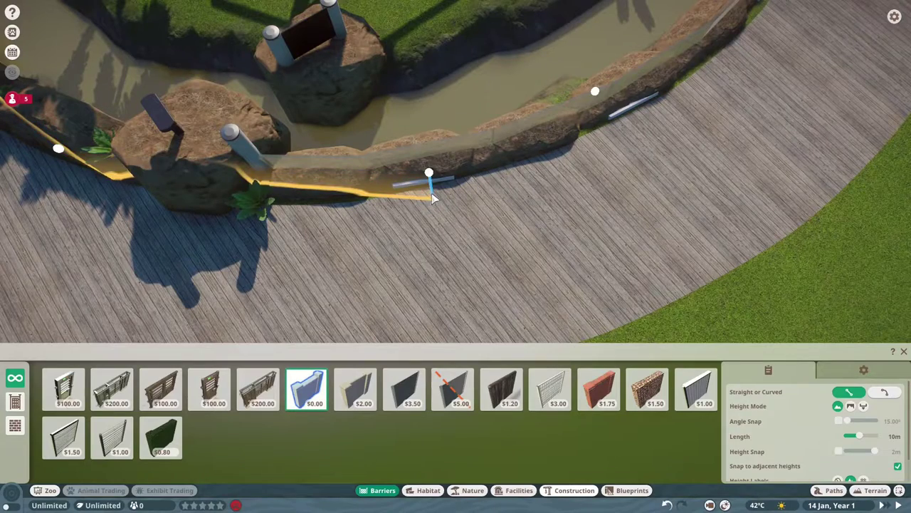
pyautogui.click(625, 101)
pyautogui.scroll(3, 625, 107)
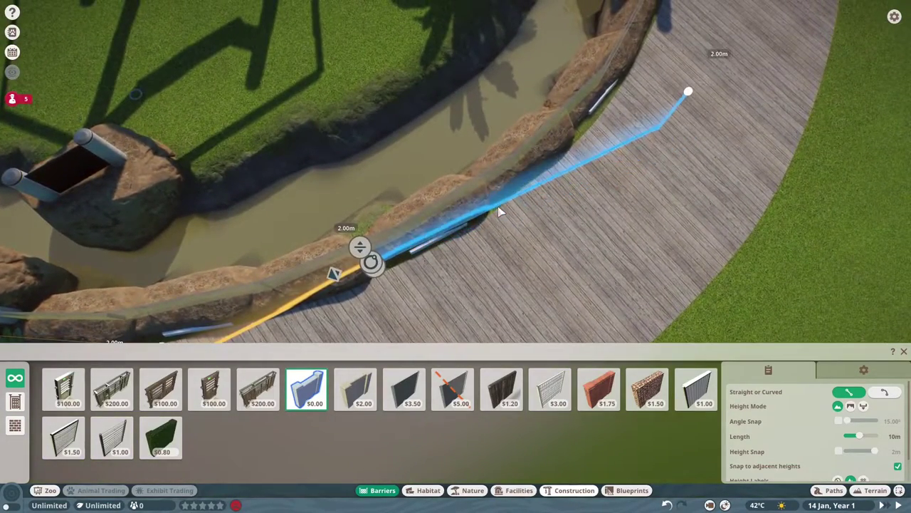
pyautogui.press('e')
pyautogui.press('e')
pyautogui.press('e')
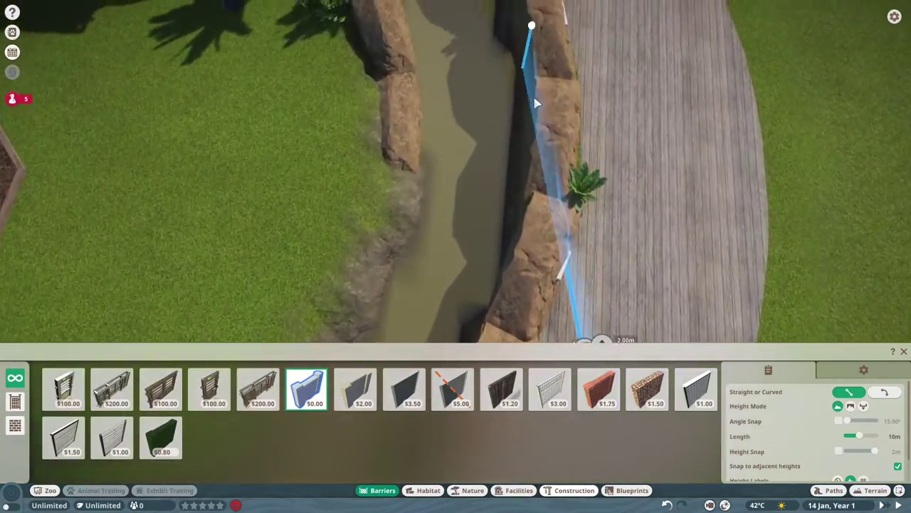
pyautogui.press('e')
# Route the Null barrier around the rock beside the house, then exit barrier building
pyautogui.press('e')
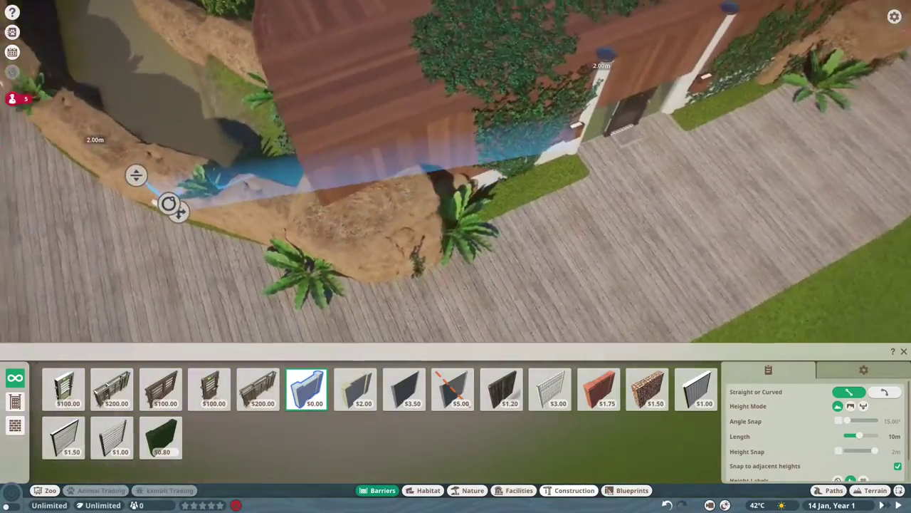
pyautogui.click(464, 223)
pyautogui.press('e')
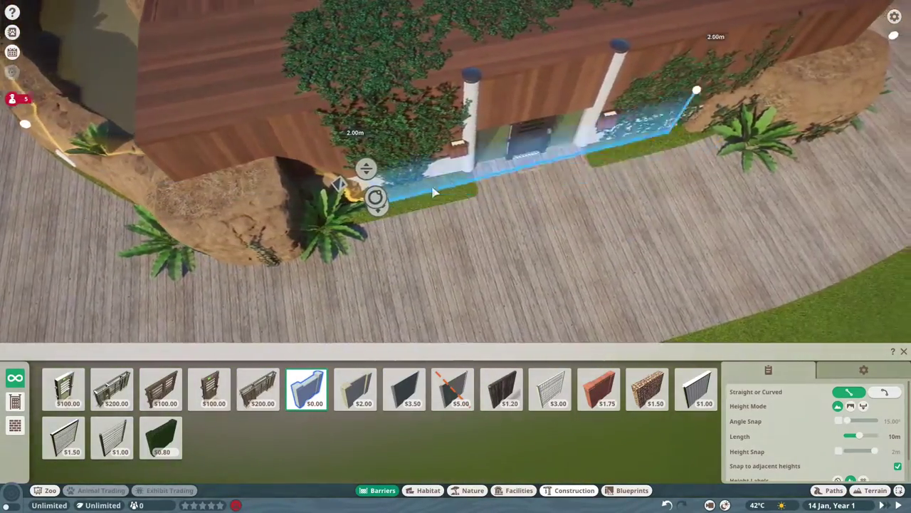
pyautogui.press('e')
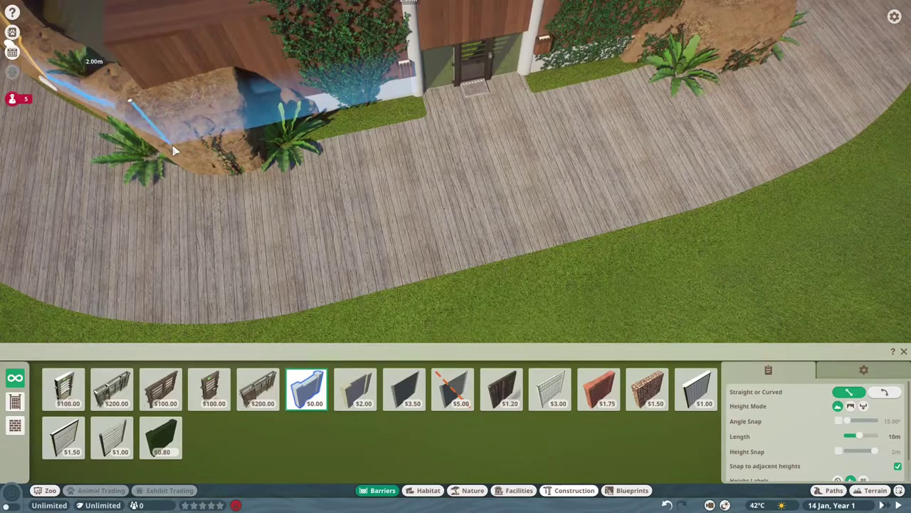
pyautogui.press('e')
pyautogui.press('e')
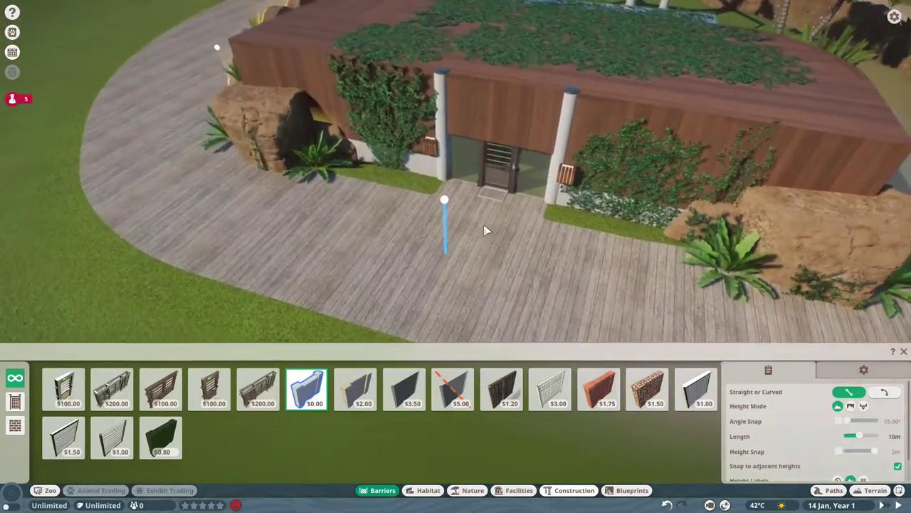
pyautogui.press('w')
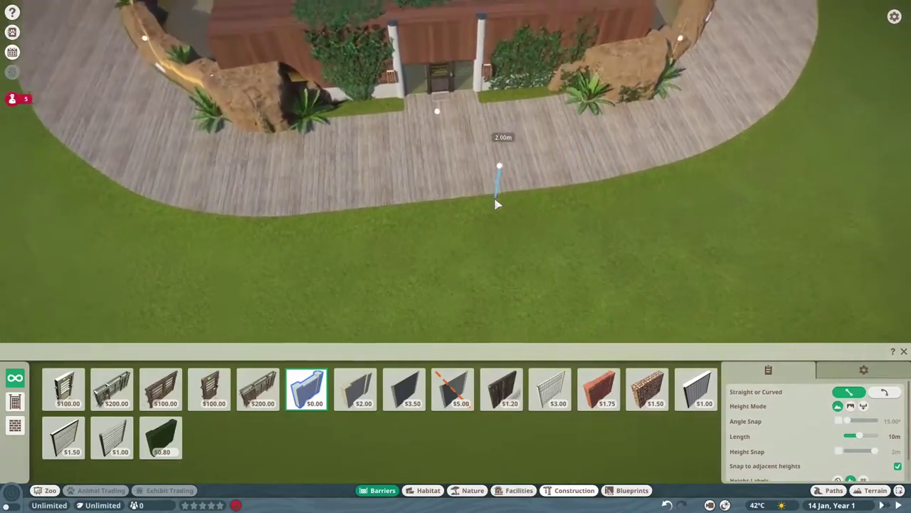
pyautogui.scroll(3, 498, 199)
pyautogui.press('Escape')
pyautogui.scroll(-3, 522, 261)
# Orbit from the moated habitat over to the build with two glass canopies and wooden walls
pyautogui.press('e')
pyautogui.scroll(-3, 456, 256)
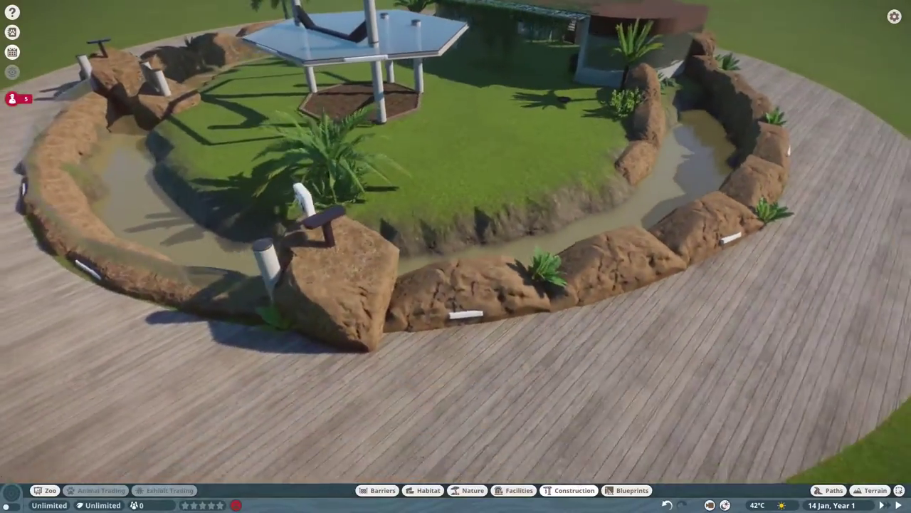
pyautogui.press('e')
pyautogui.scroll(5, 497, 235)
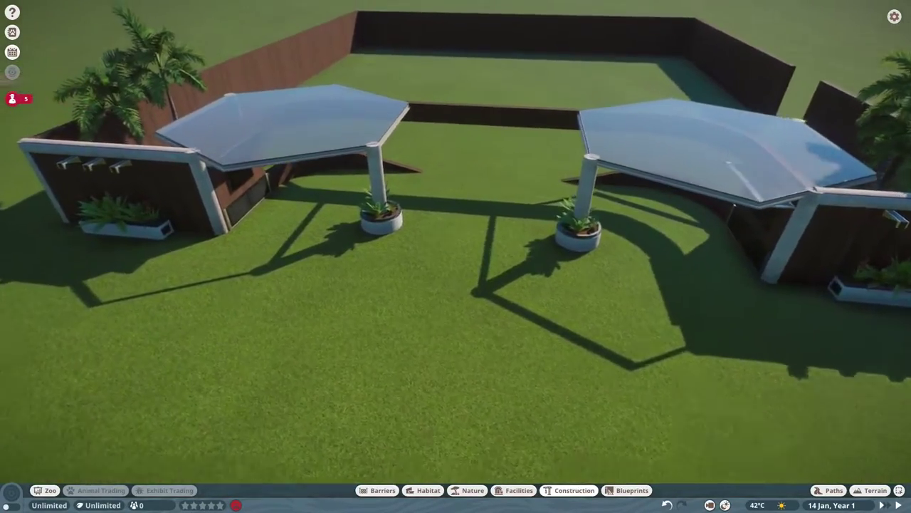
pyautogui.press('e')
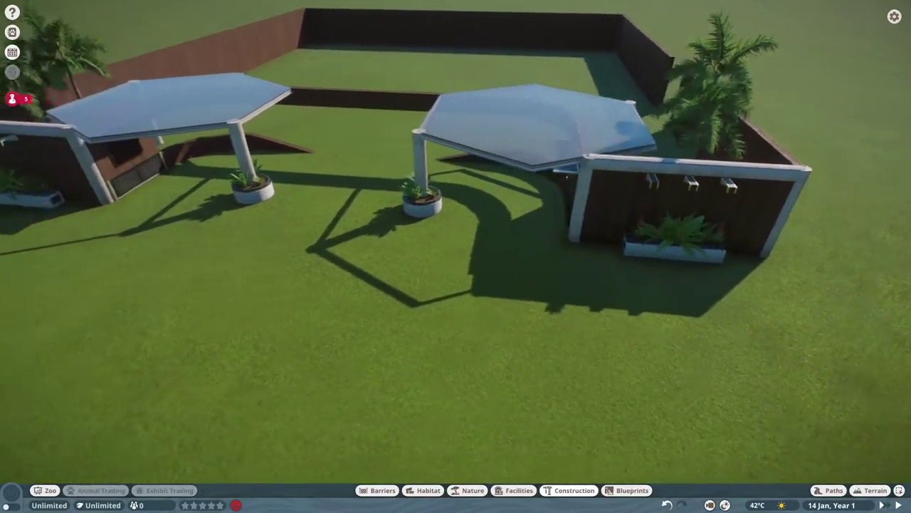
pyautogui.press('e')
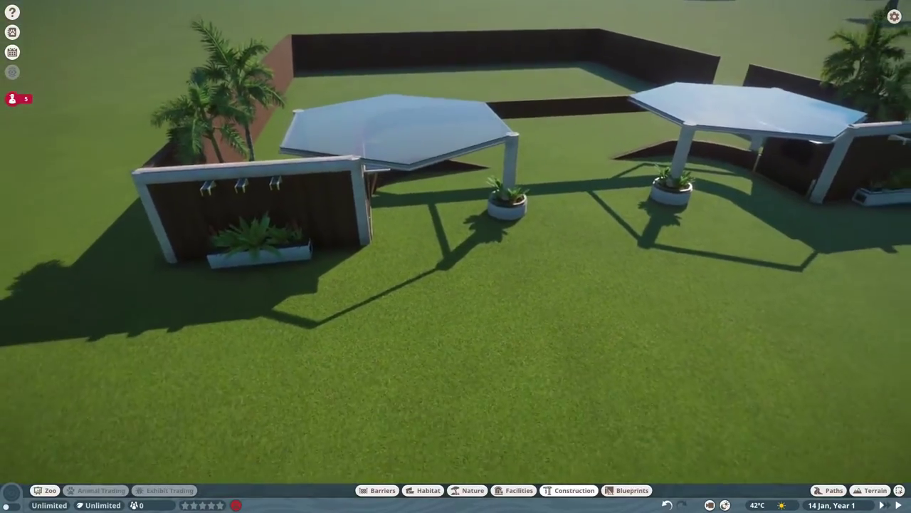
pyautogui.press('e')
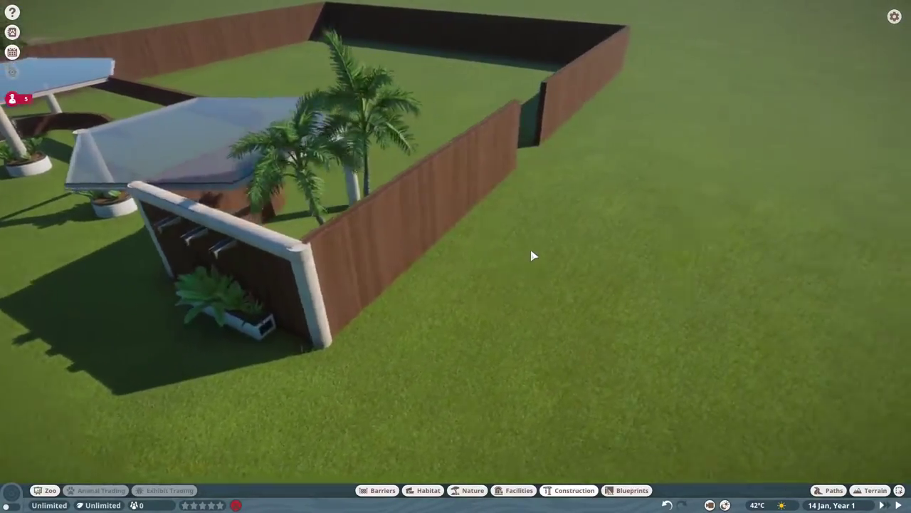
pyautogui.press('e')
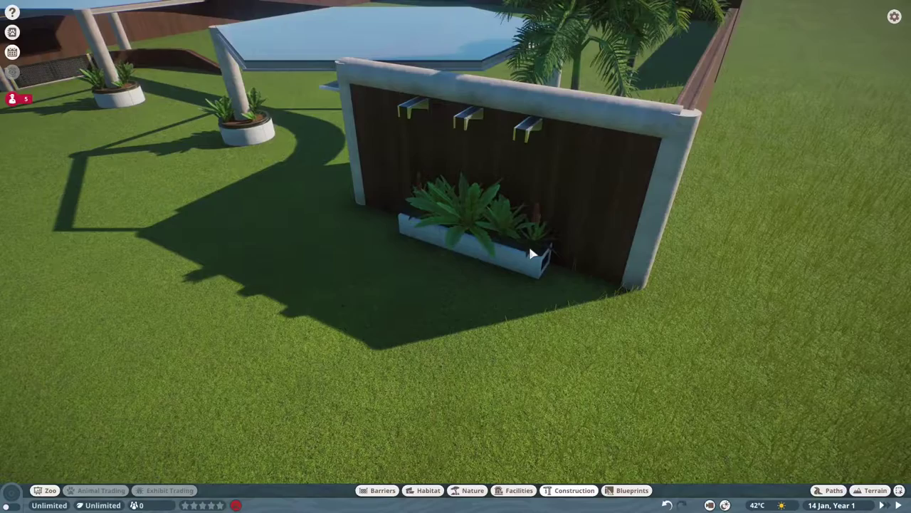
pyautogui.press('s')
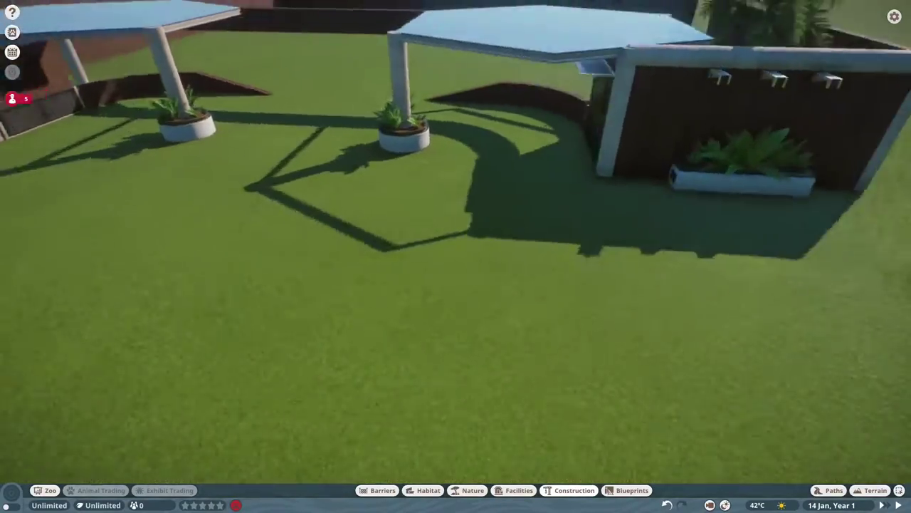
pyautogui.press('e')
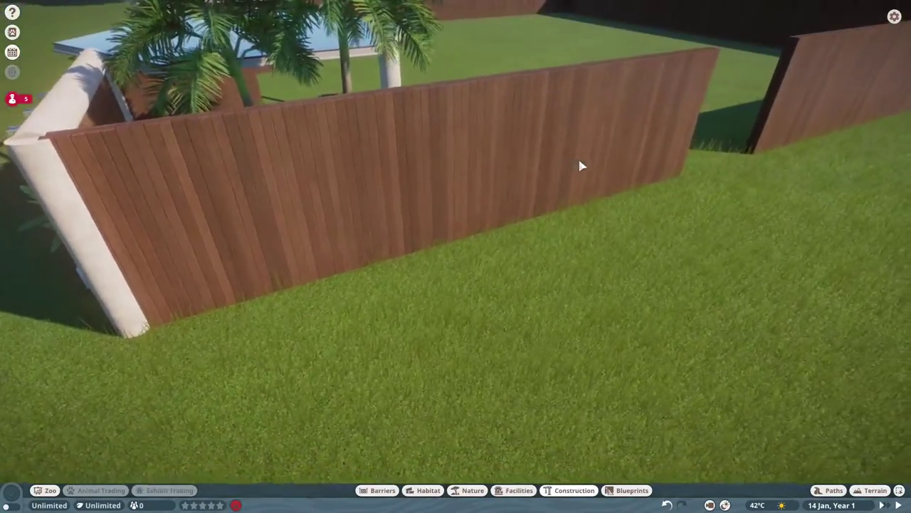
# Select the canopy and wall group to inspect it, then clear the selection
pyautogui.click(679, 204)
pyautogui.press('q')
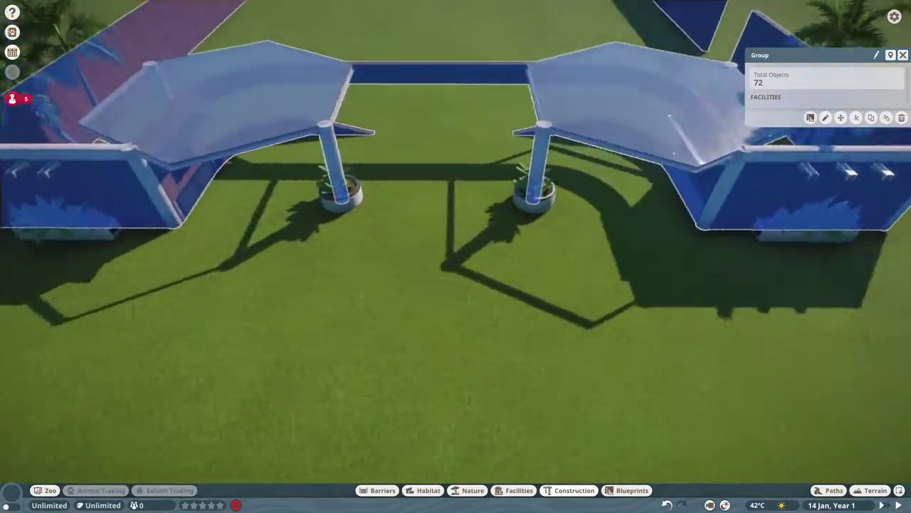
pyautogui.press('q')
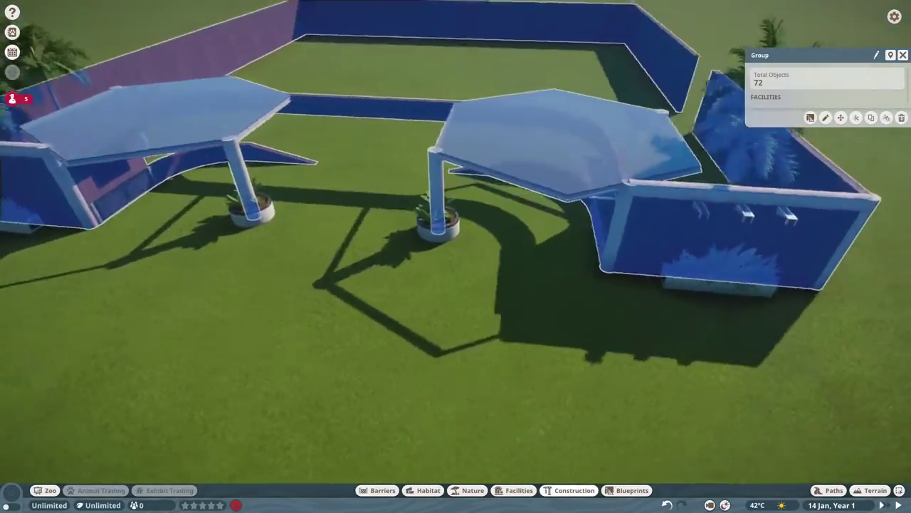
pyautogui.press('q')
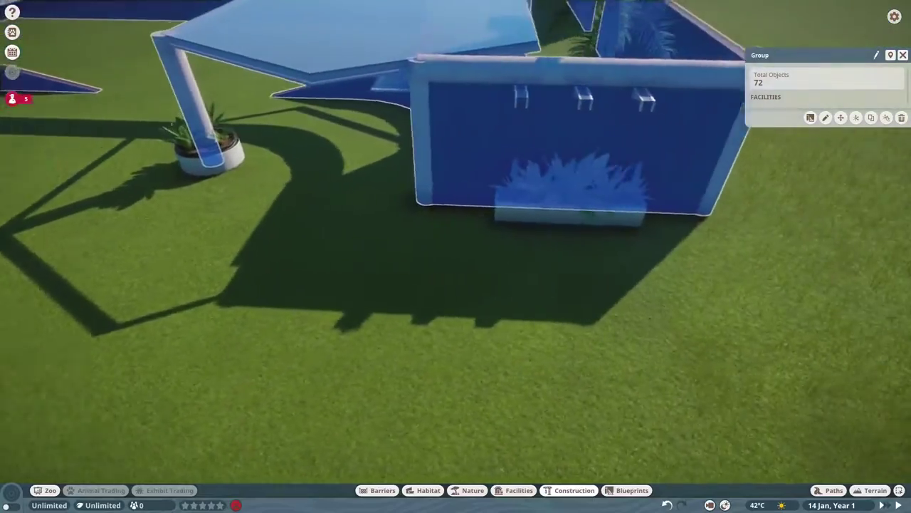
pyautogui.press('Escape')
pyautogui.press('q')
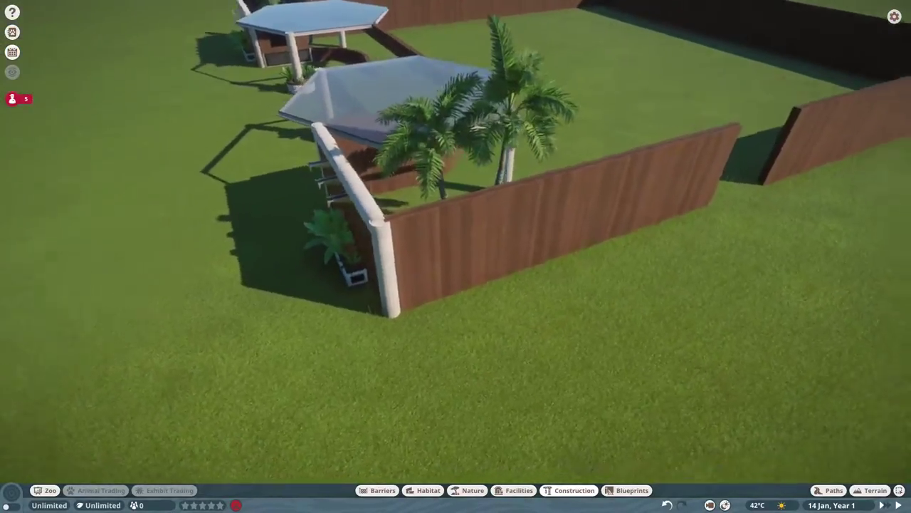
pyautogui.scroll(3, 714, 294)
pyautogui.press('q')
pyautogui.scroll(-3, 716, 303)
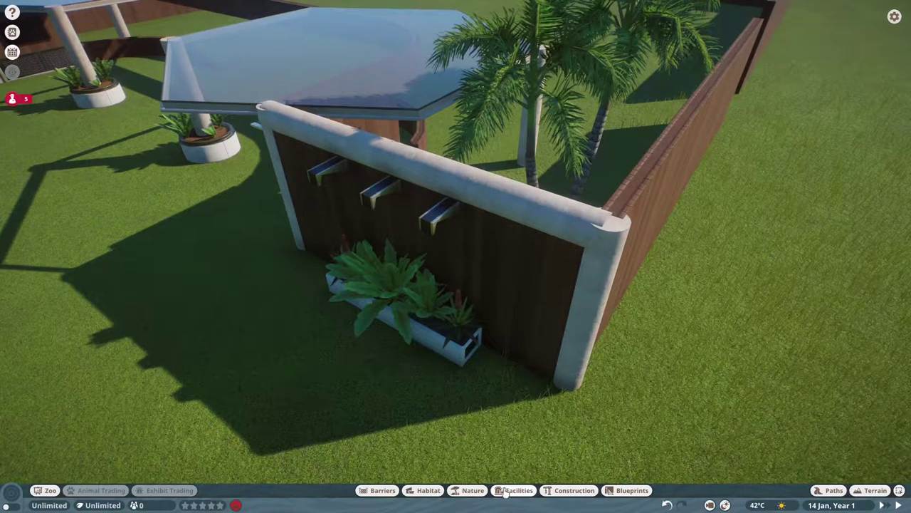
# Place a Habitat Gate from the Barriers catalogue into the wooden wall's gap
pyautogui.click(383, 492)
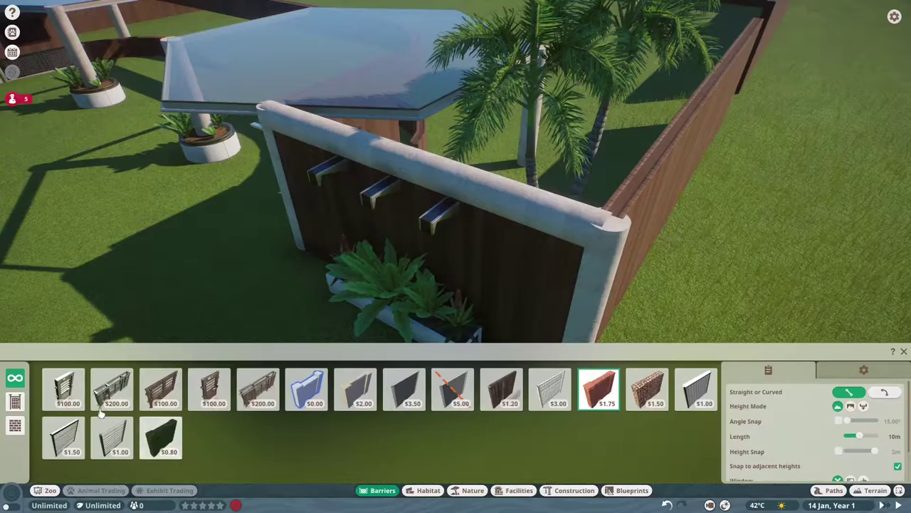
pyautogui.click(64, 388)
pyautogui.scroll(5, 580, 214)
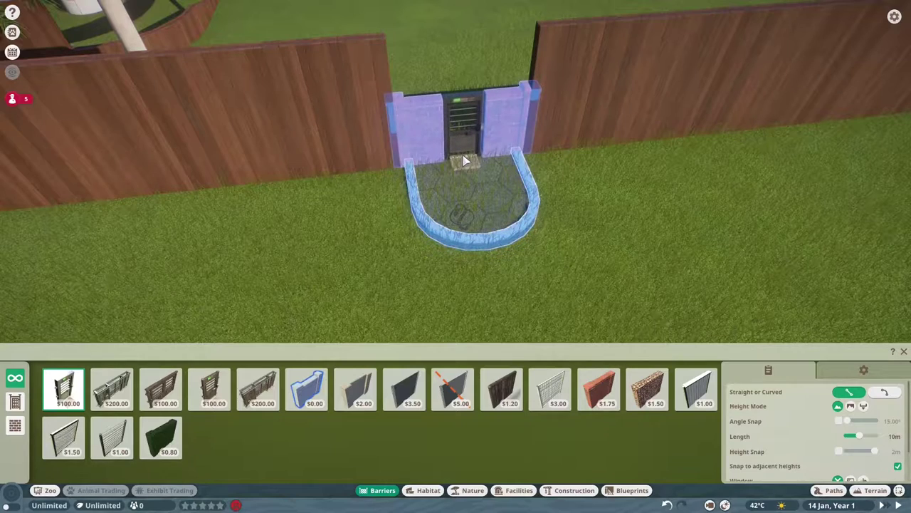
pyautogui.click(464, 161)
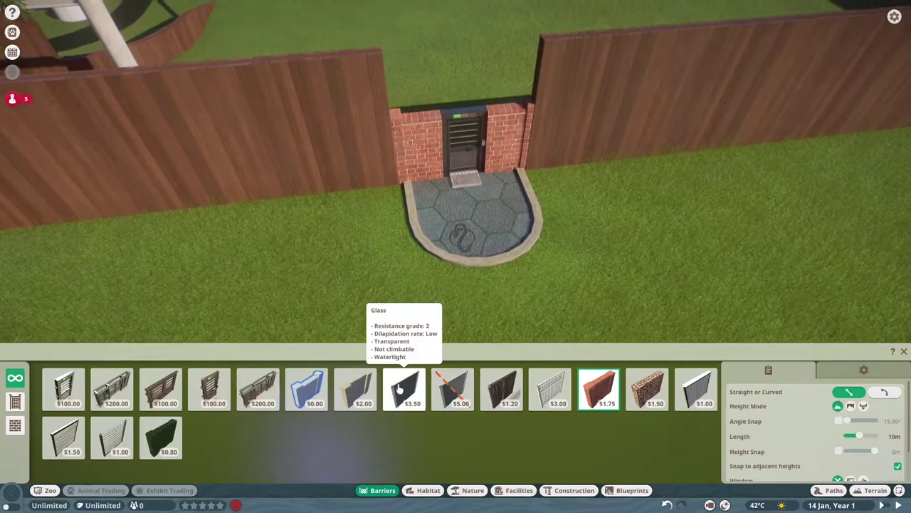
# Switch to the $0.00 Null barrier and start a line at the gate's wall end
pyautogui.click(317, 399)
pyautogui.click(396, 177)
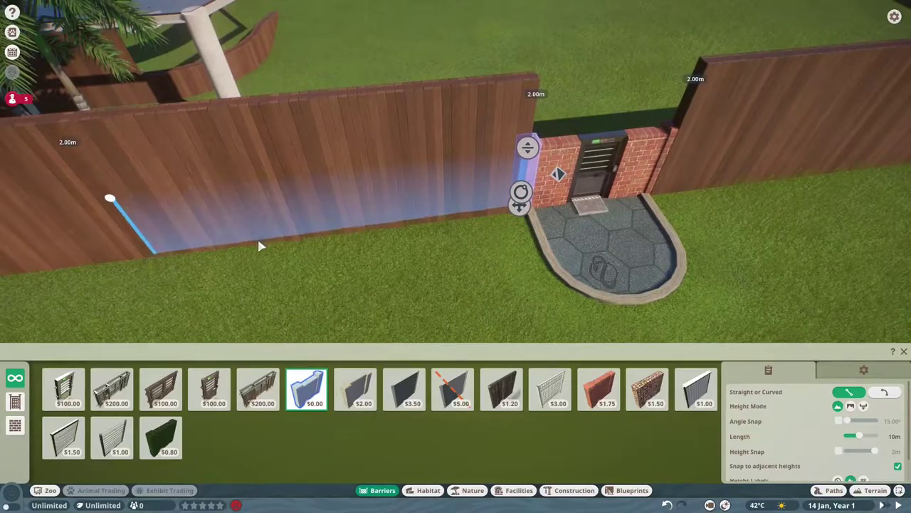
pyautogui.scroll(5, 260, 245)
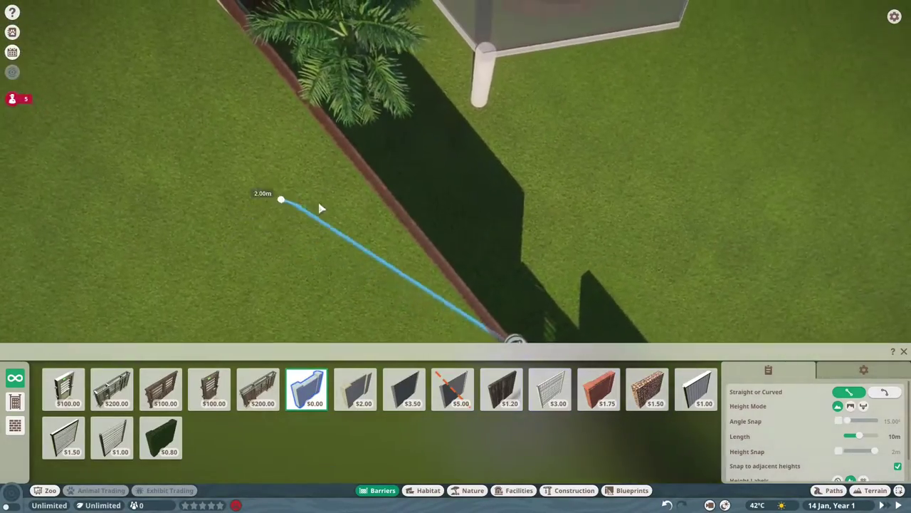
pyautogui.click(351, 165)
# Cancel the unfinished Null line and move the view across to the curved wall
pyautogui.press('q')
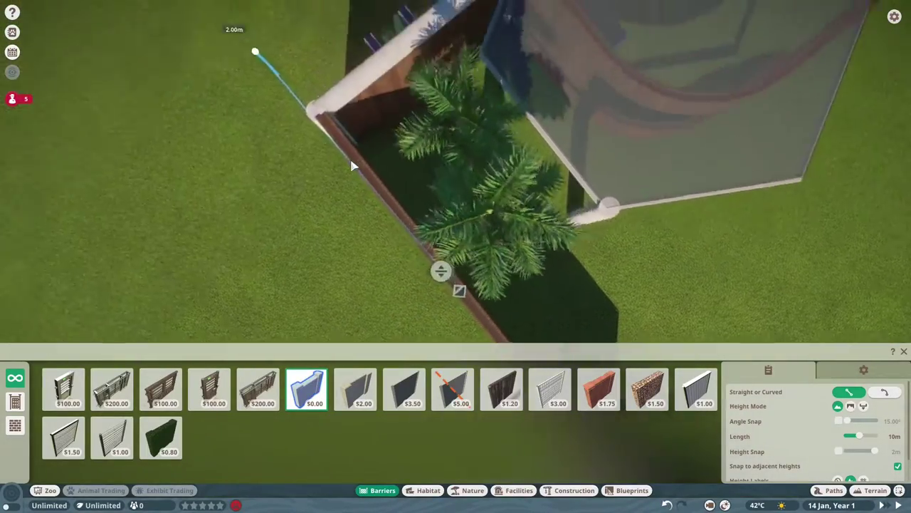
pyautogui.press('q')
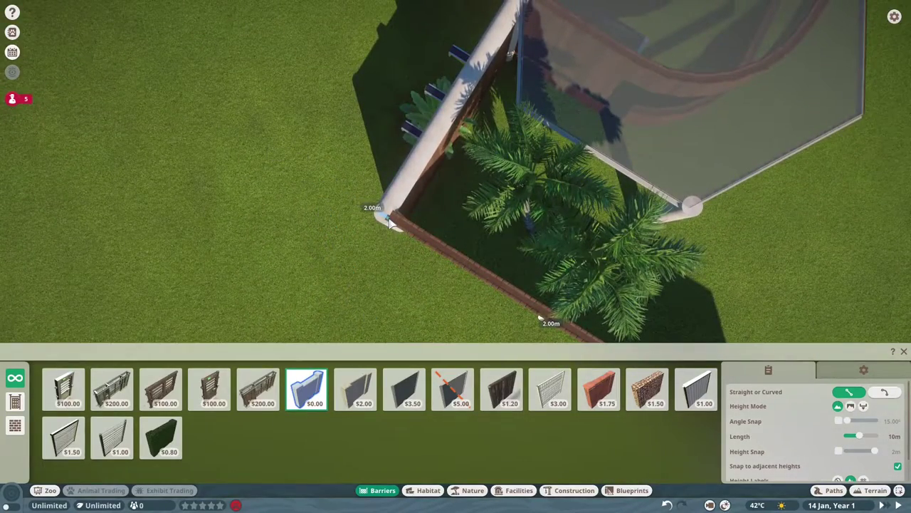
pyautogui.press('q')
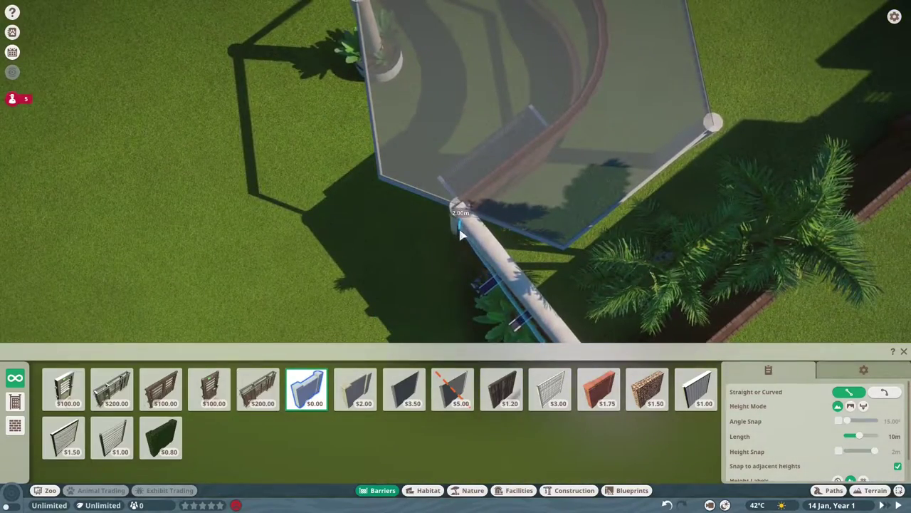
pyautogui.press('q')
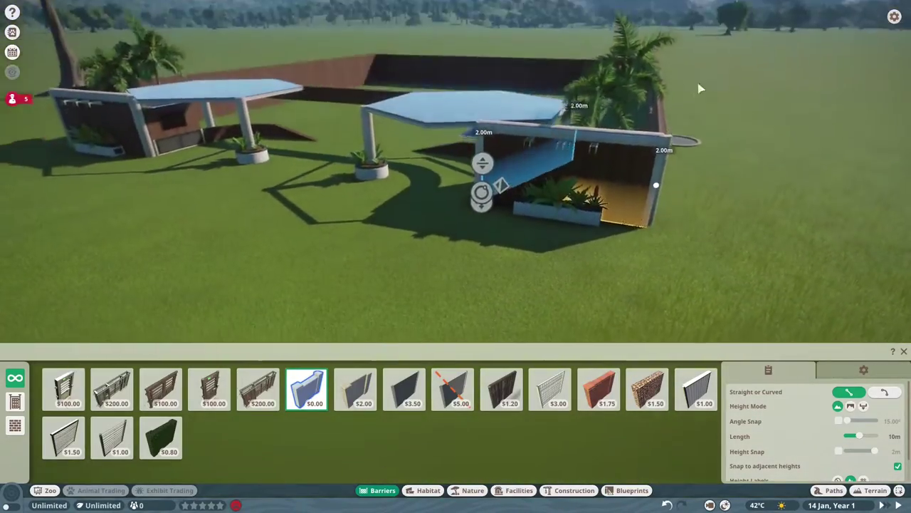
pyautogui.rightClick(326, 196)
pyautogui.scroll(5, 335, 196)
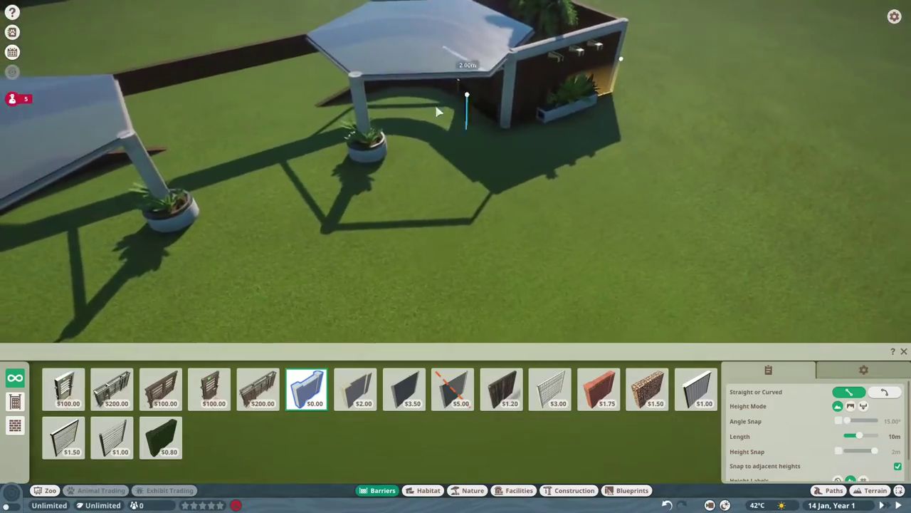
pyautogui.press('q')
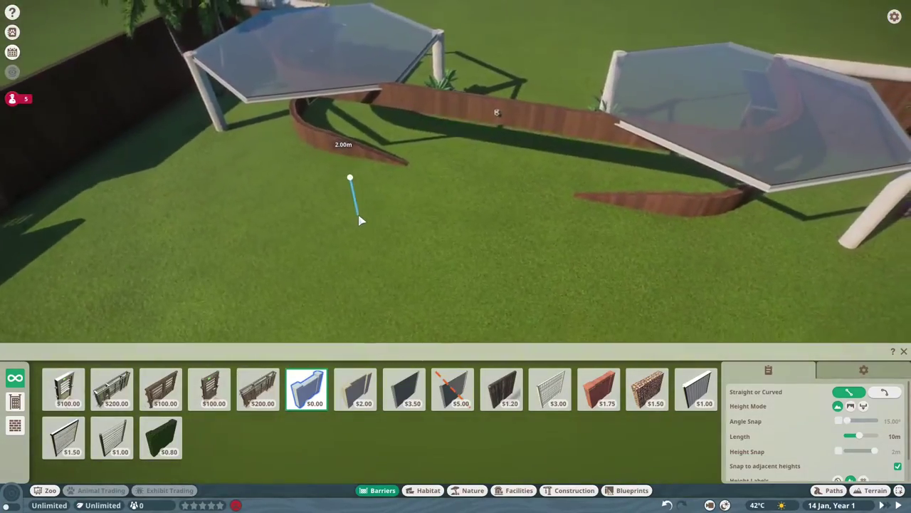
pyautogui.press('q')
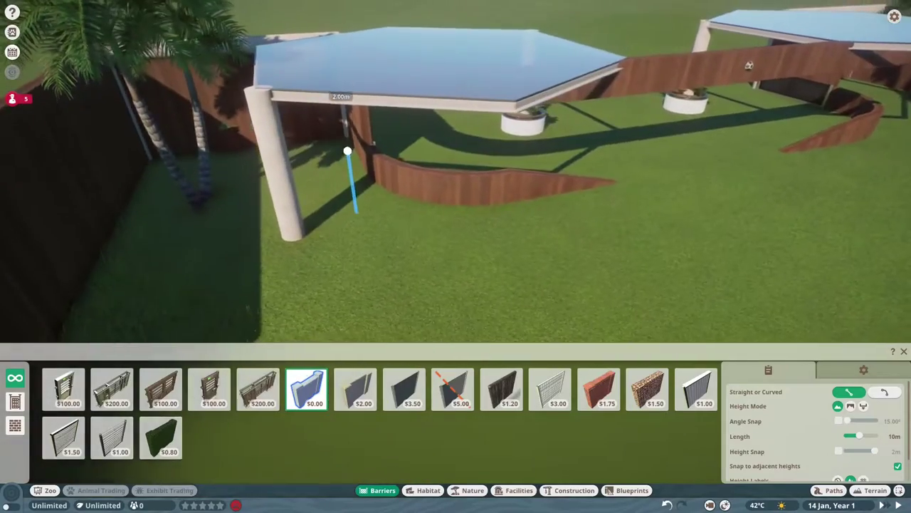
pyautogui.scroll(5, 356, 212)
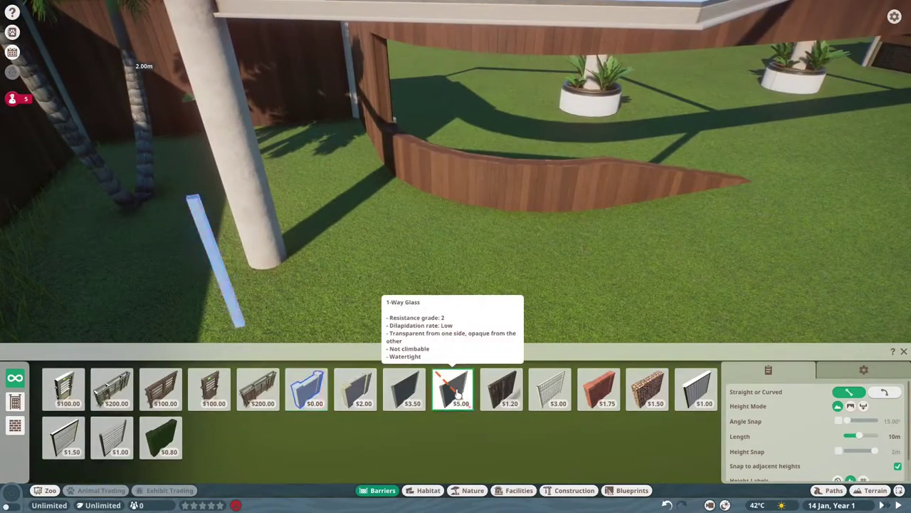
# Lay a curved $5.00 1-Way Glass barrier along the curved wooden wall
pyautogui.scroll(5, 273, 249)
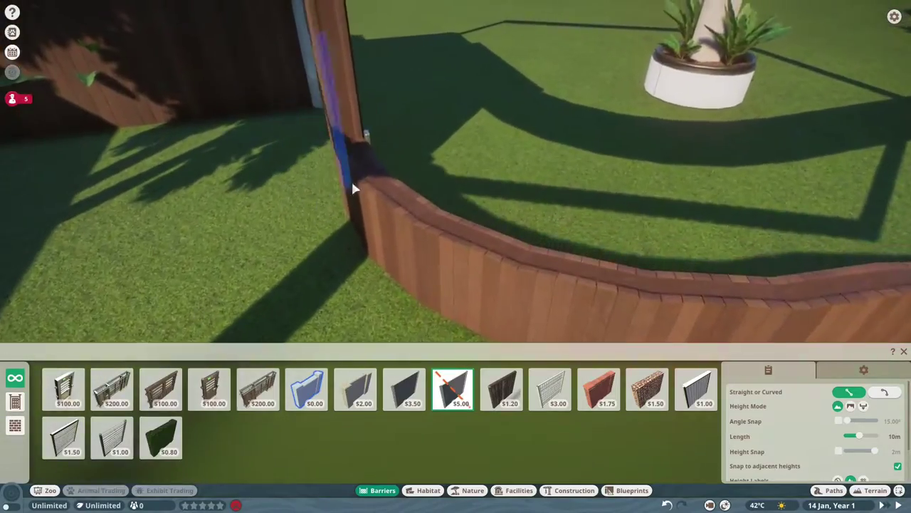
pyautogui.press('w')
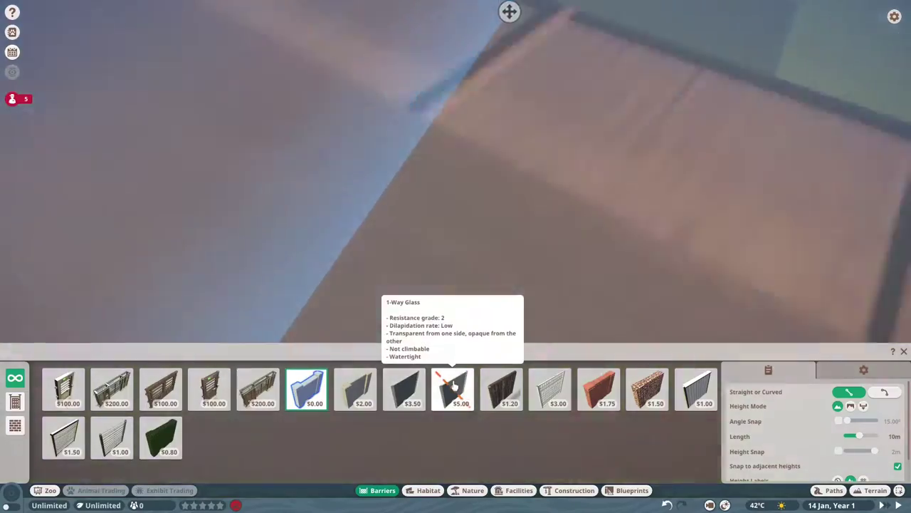
pyautogui.click(452, 388)
pyautogui.press('w')
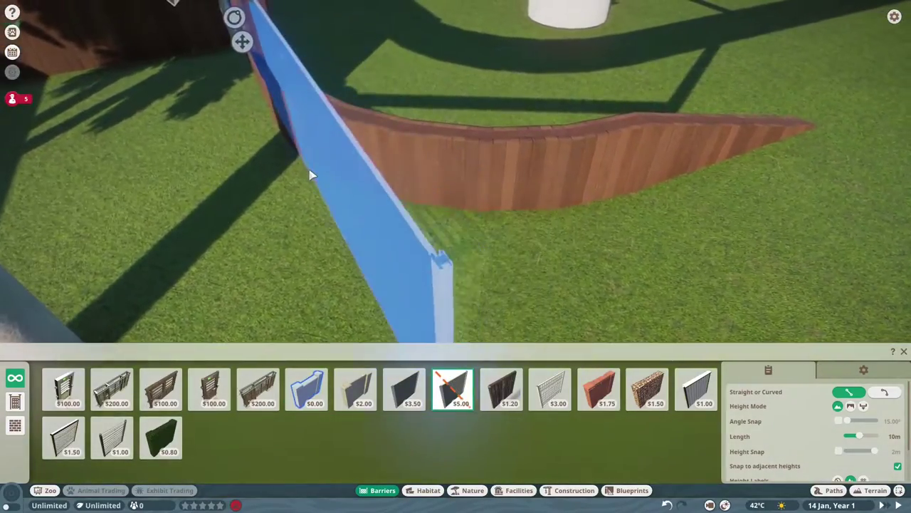
pyautogui.click(418, 141)
pyautogui.press('s')
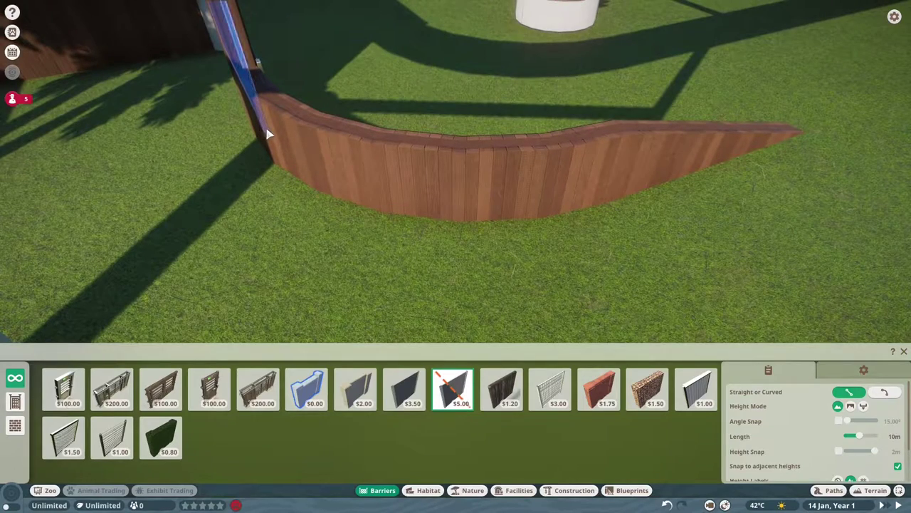
pyautogui.click(268, 134)
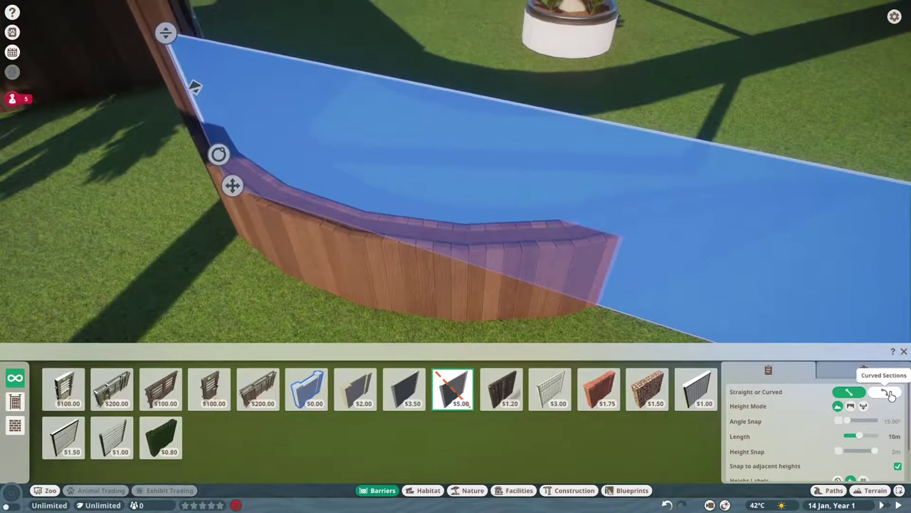
pyautogui.click(888, 394)
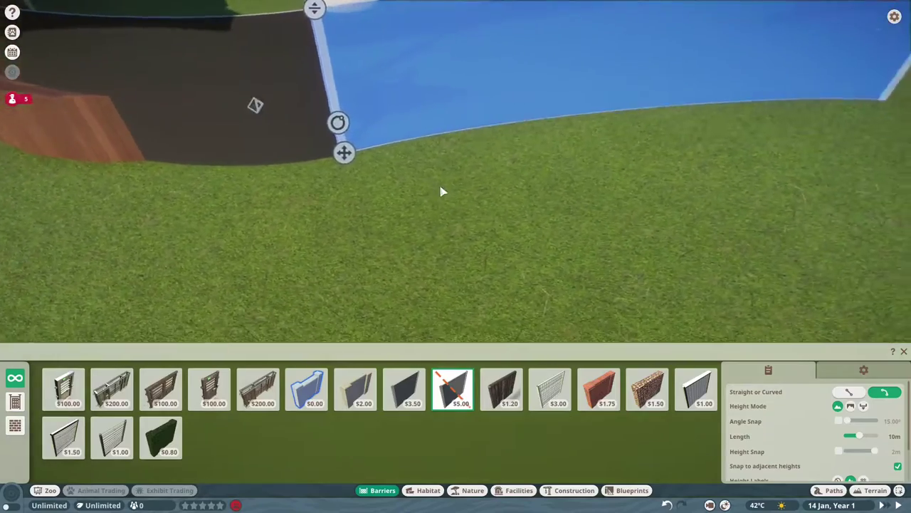
pyautogui.press('s')
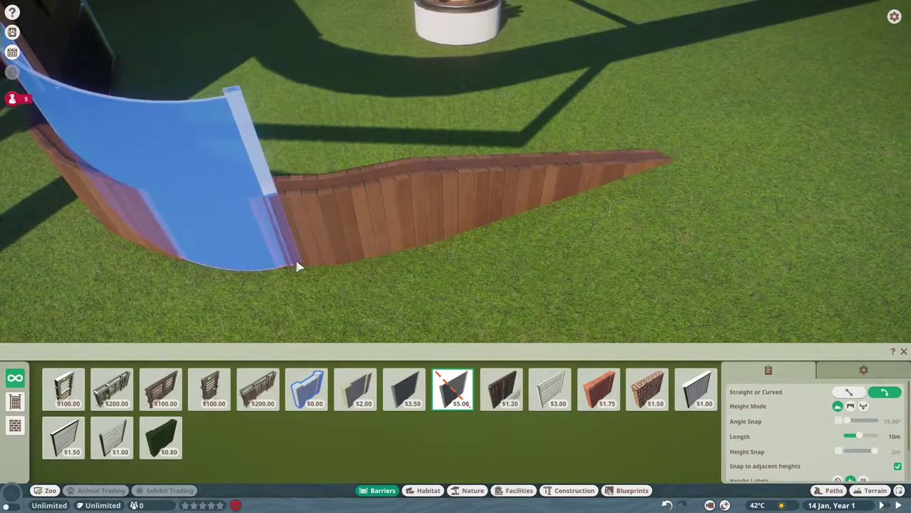
pyautogui.click(303, 263)
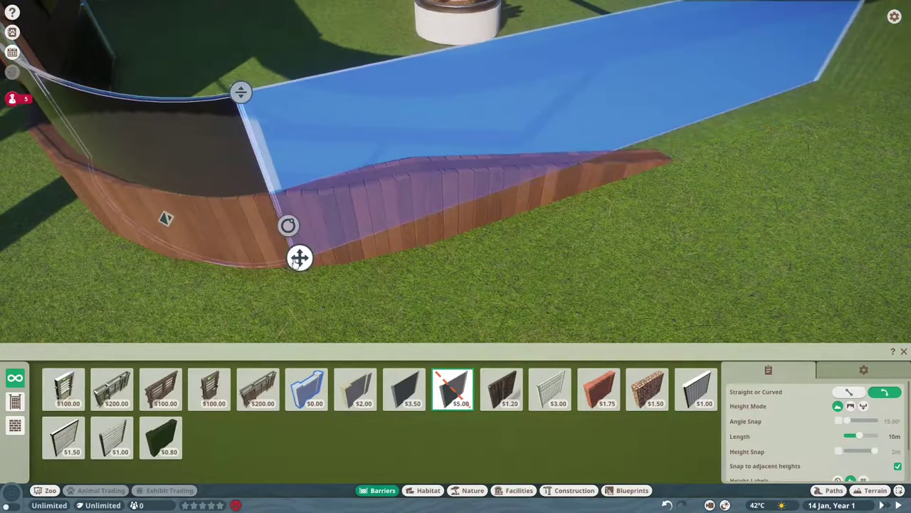
pyautogui.rightClick(262, 267)
pyautogui.click(248, 264)
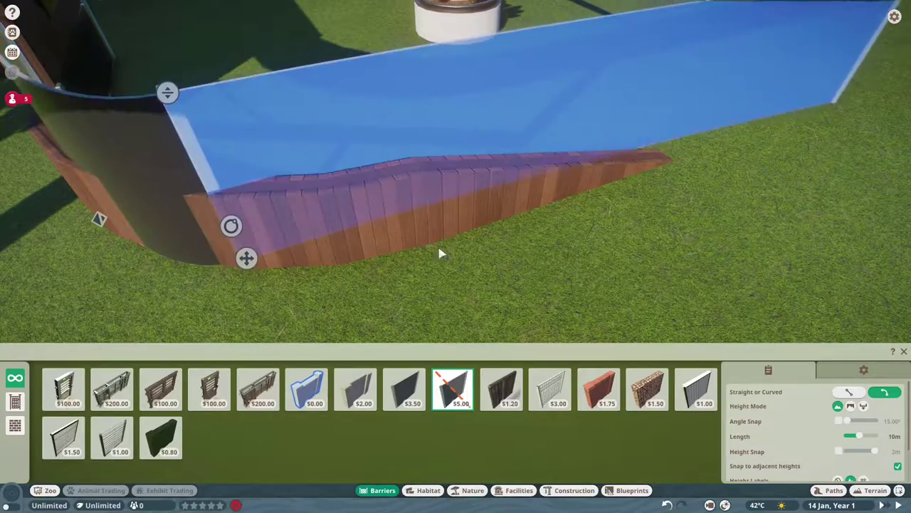
# Drag the glass barrier's end handle to extend it along the curve
pyautogui.press('e')
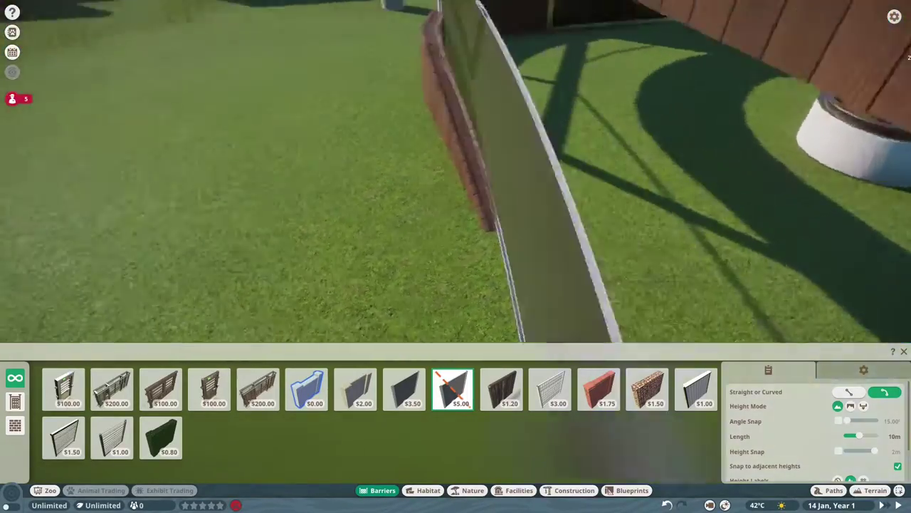
pyautogui.press('e')
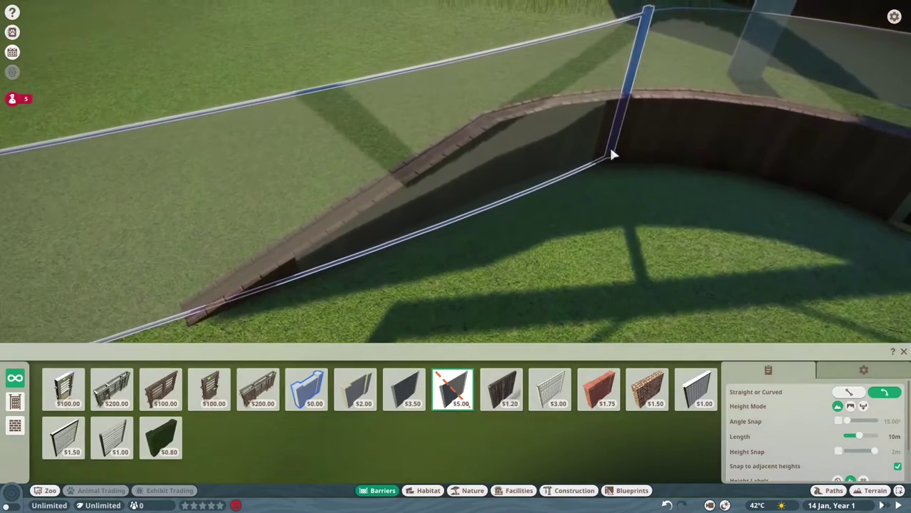
pyautogui.press('w')
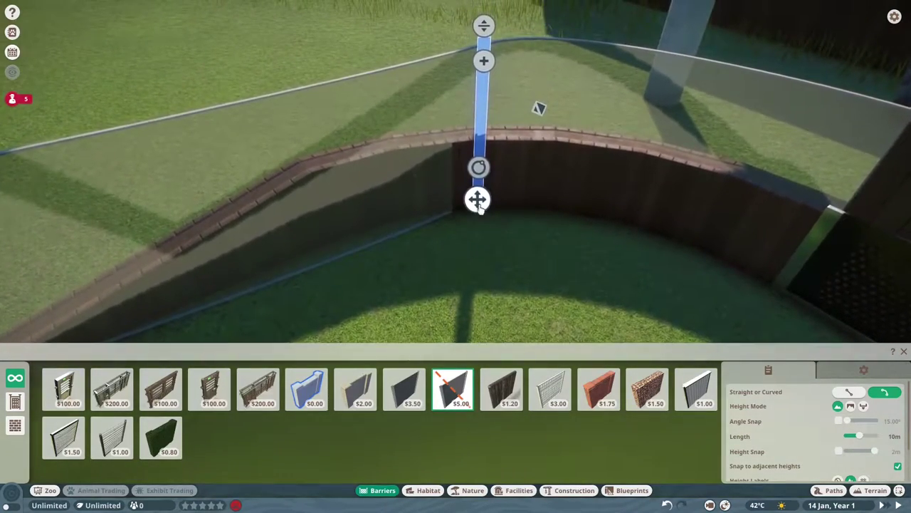
pyautogui.moveTo(478, 203); pyautogui.dragTo(380, 223)
pyautogui.press('s')
pyautogui.press('e')
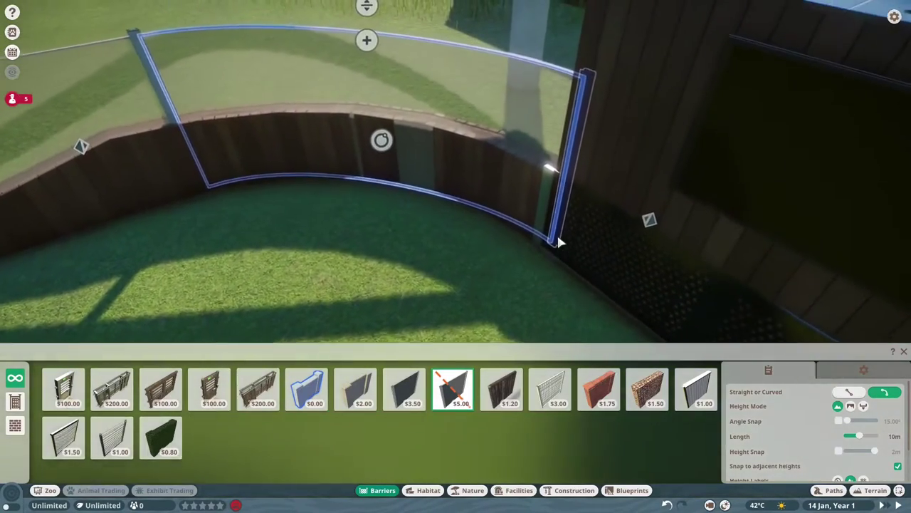
pyautogui.moveTo(549, 250); pyautogui.dragTo(554, 255)
pyautogui.press('q')
pyautogui.press('q')
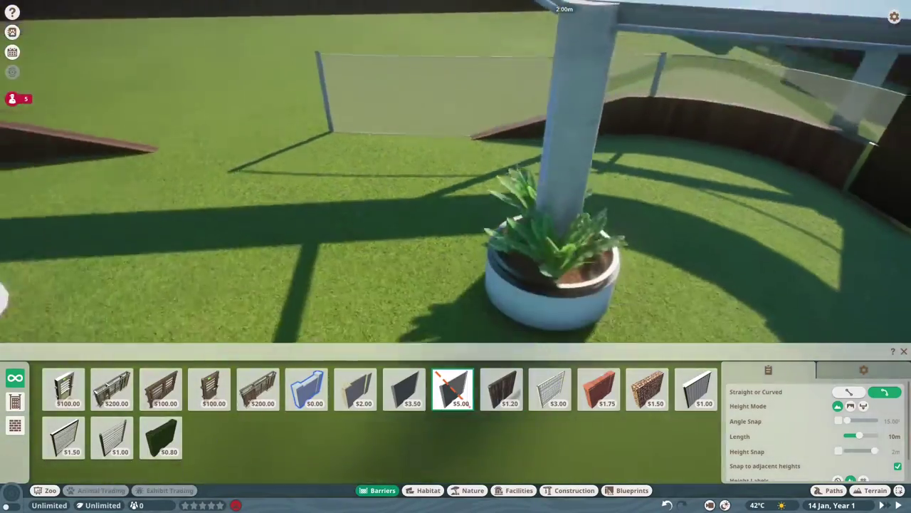
pyautogui.press('q')
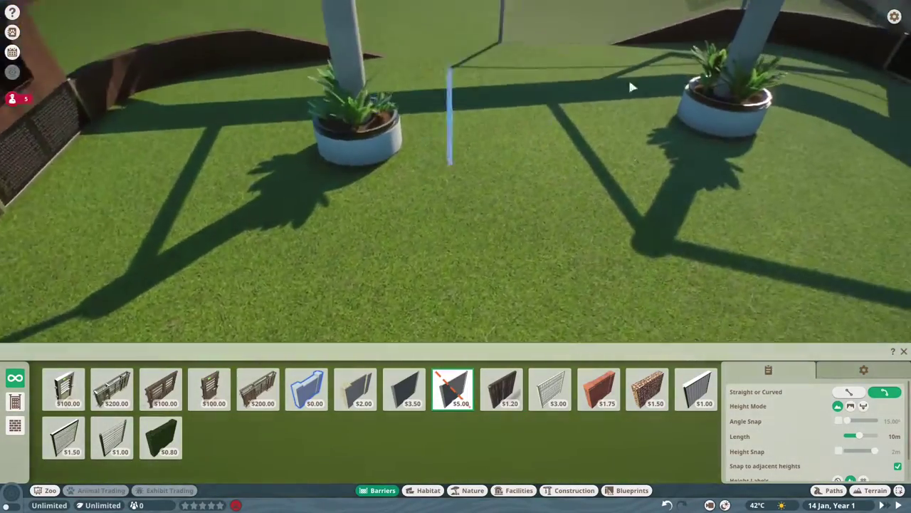
pyautogui.press('q')
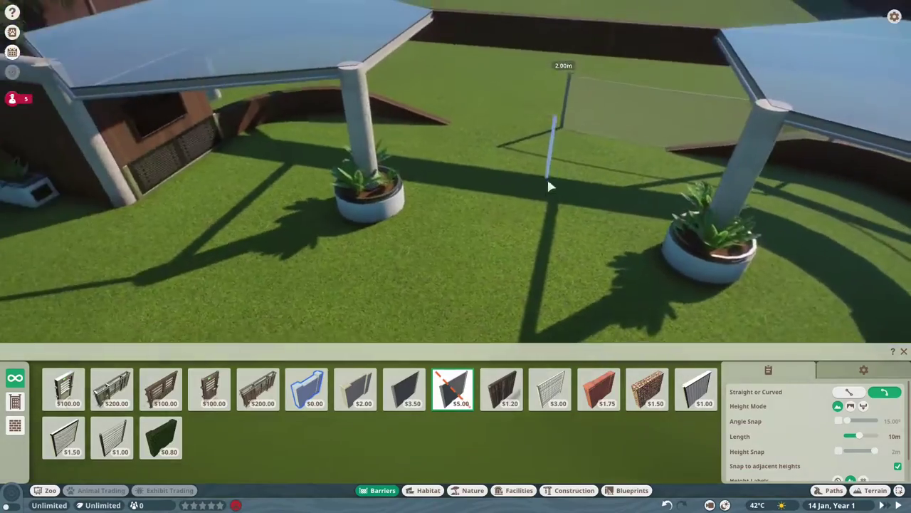
pyautogui.press('q')
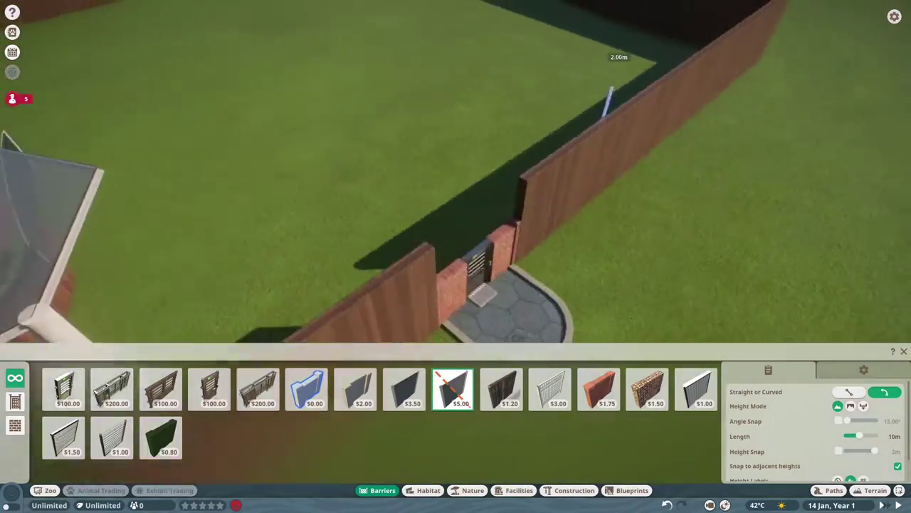
pyautogui.scroll(2, 449, 242)
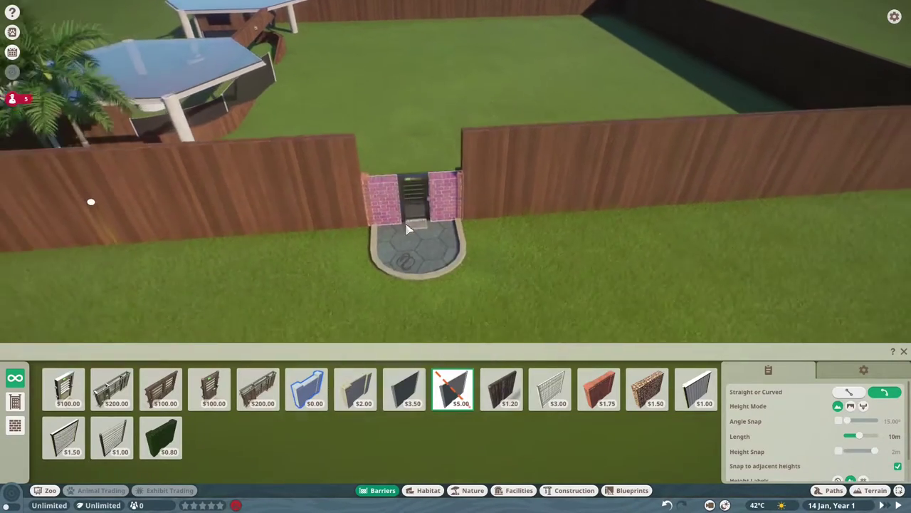
pyautogui.press('q')
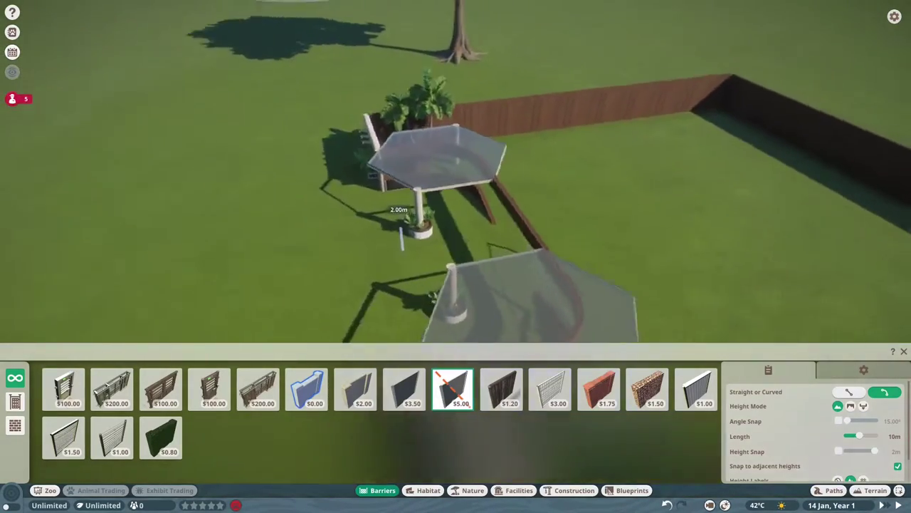
pyautogui.press('a')
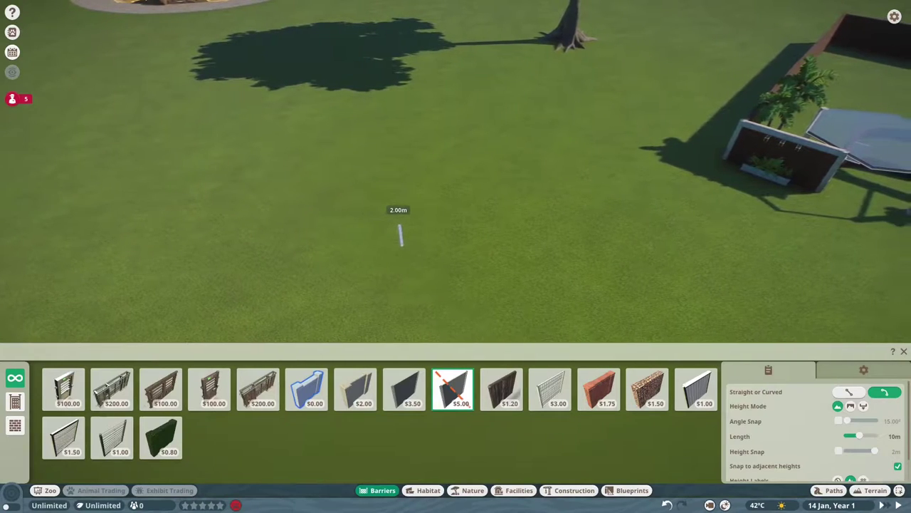
pyautogui.press('d')
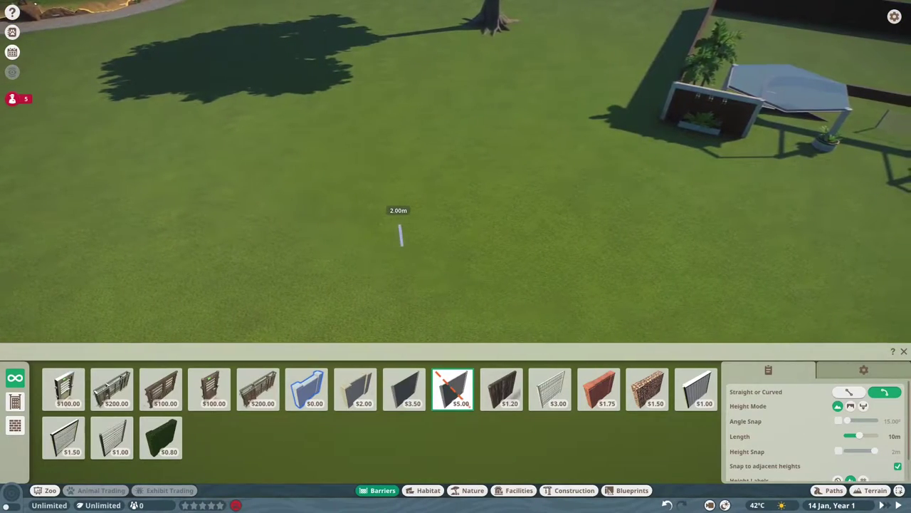
pyautogui.scroll(2, 401, 235)
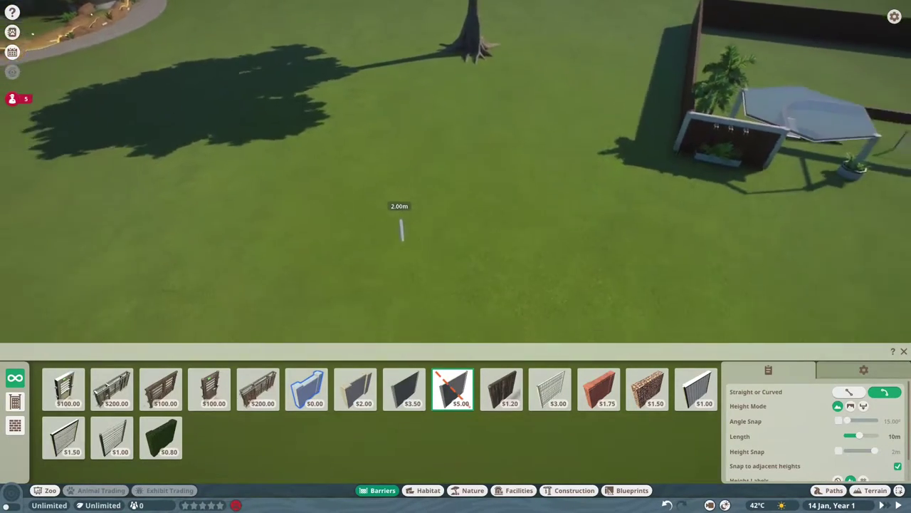
pyautogui.press('d')
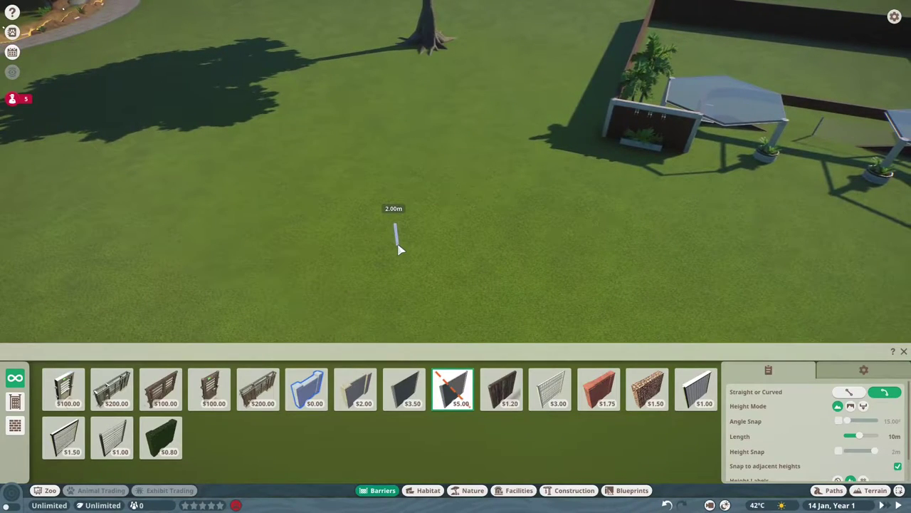
pyautogui.press('d')
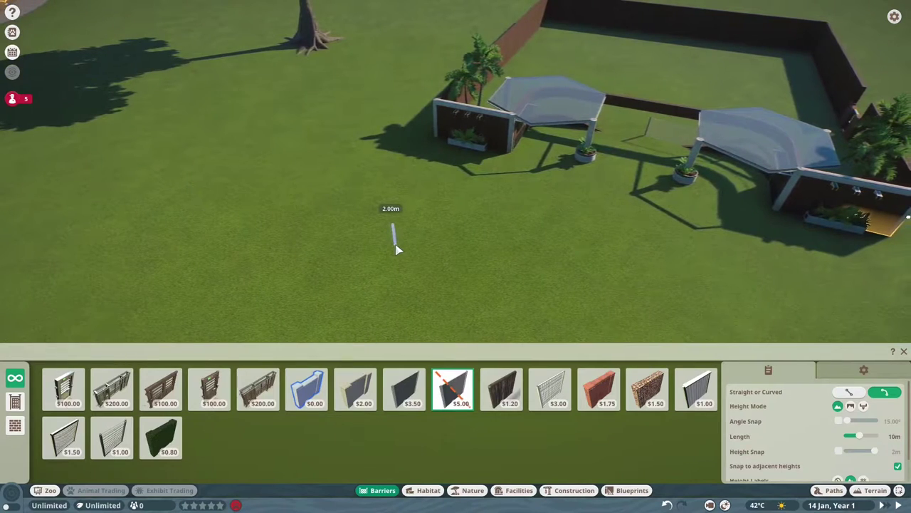
pyautogui.press('e')
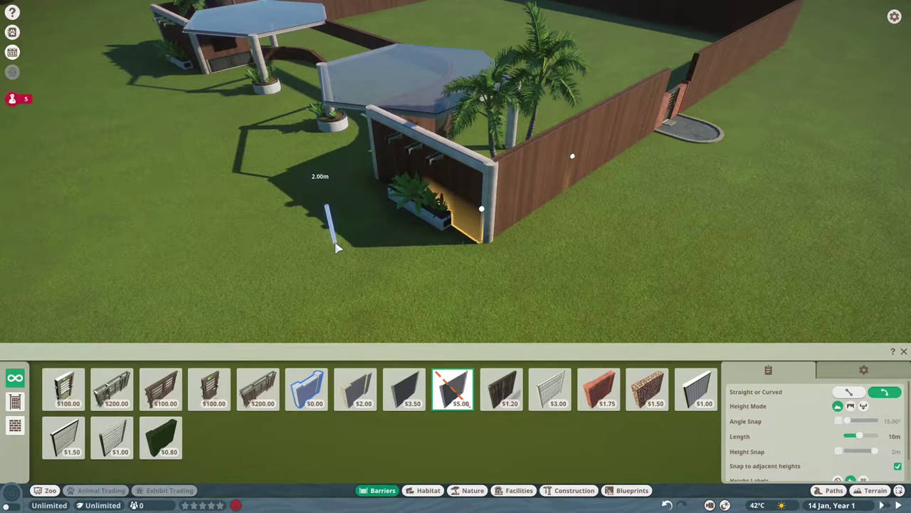
pyautogui.press('a')
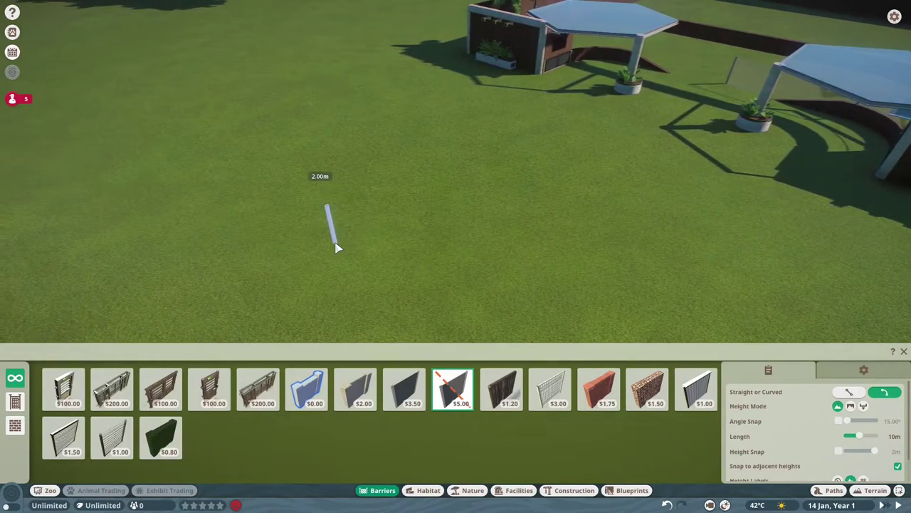
pyautogui.press('d')
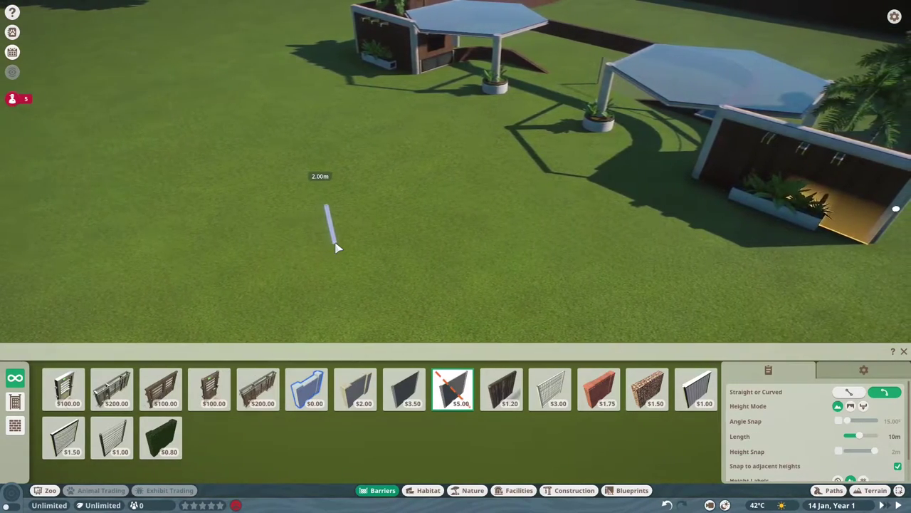